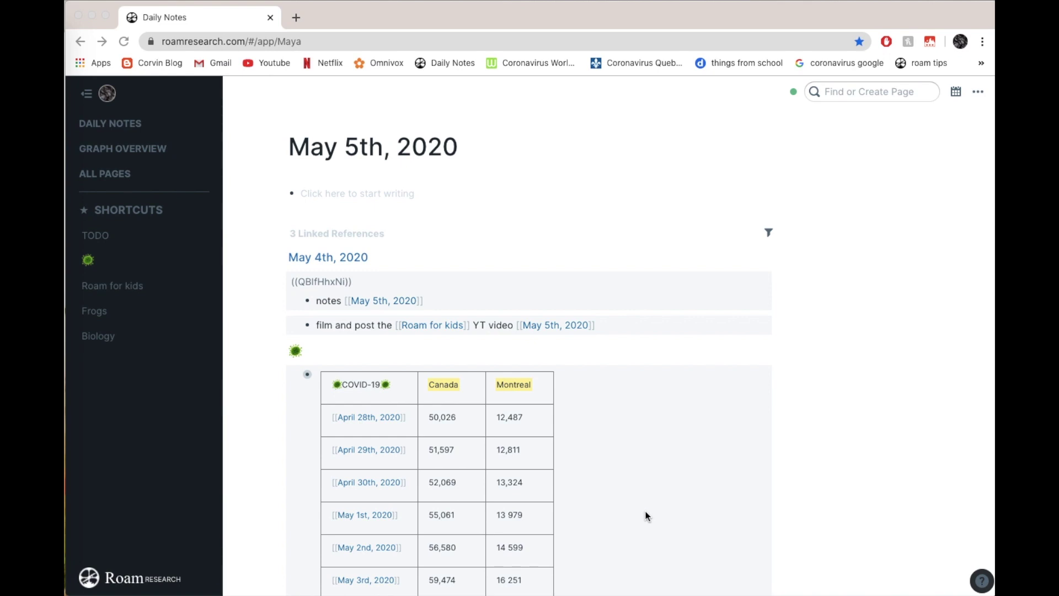
# Step: Start the May 5th note with a [[Coronacation]] link followed by 'Day 51'
pyautogui.click(324, 96)
pyautogui.click(402, 197)
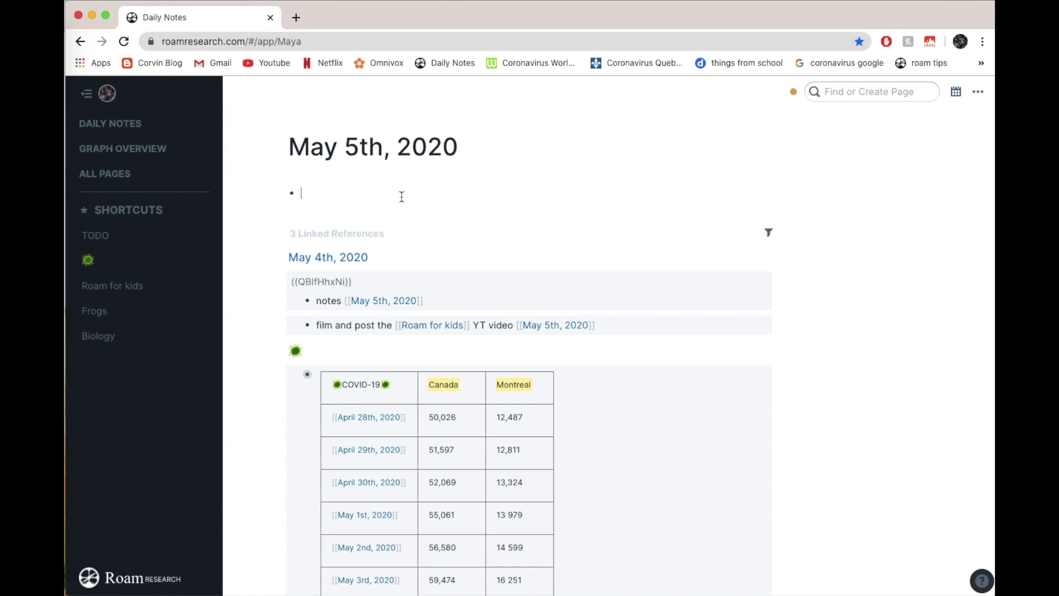
pyautogui.write('[[Coro')
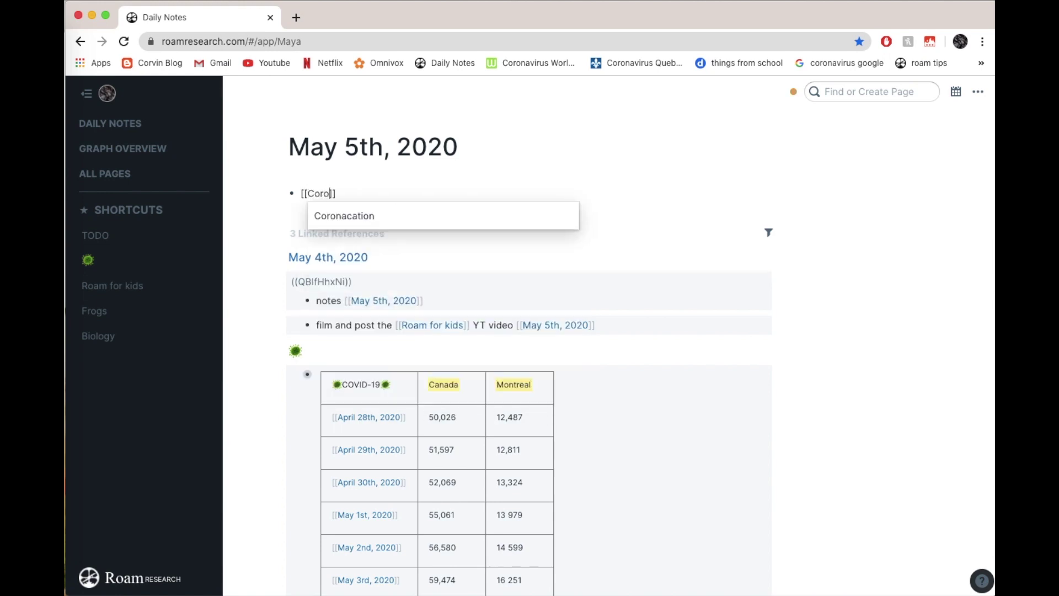
pyautogui.press('Down')
pyautogui.press('Return')
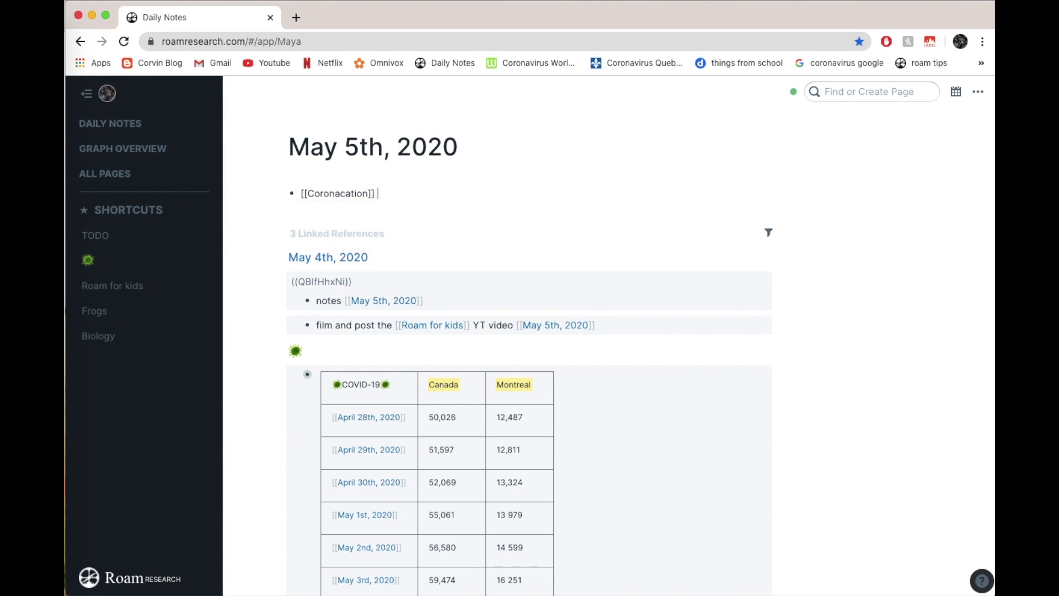
pyautogui.write('Day 51')
# Step: Highlight 'Day 51' and open the Coronacation page
pyautogui.moveTo(378, 193); pyautogui.dragTo(413, 193)
pyautogui.press('super+h')
pyautogui.click(455, 221)
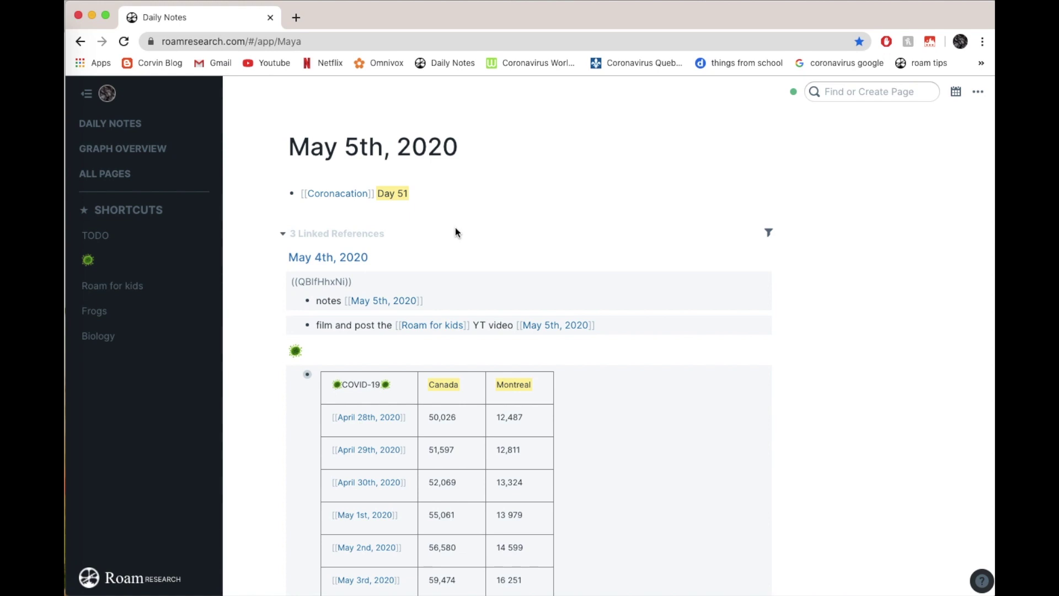
pyautogui.click(338, 193)
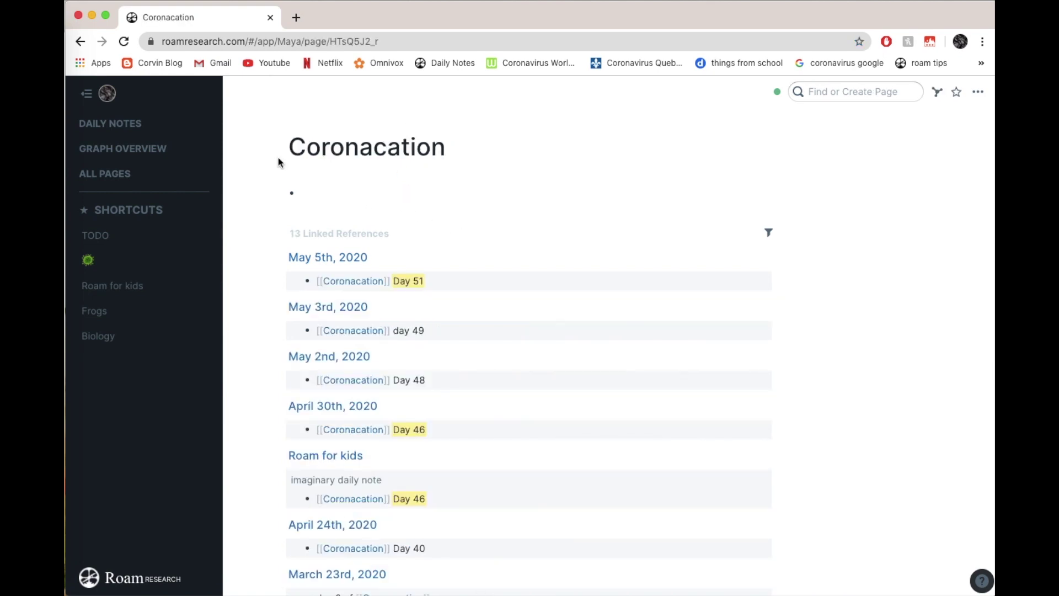
# Step: Type stray text into the Coronacation page's empty block and delete it again
pyautogui.scroll(-3, 469, 174)
pyautogui.scroll(3, 466, 179)
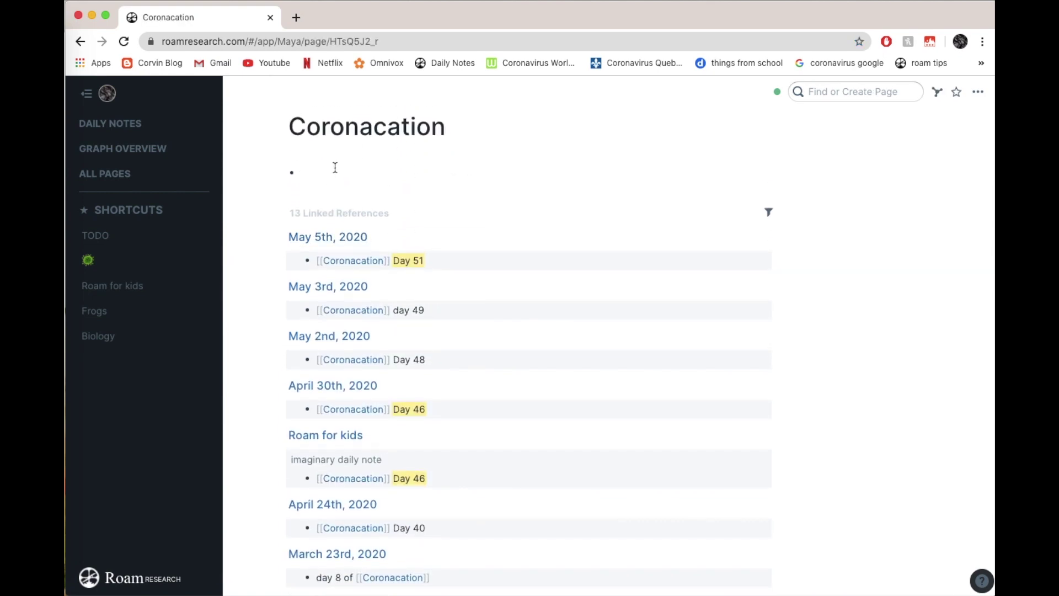
pyautogui.click(337, 172)
pyautogui.write('hsdlfjdaks')
pyautogui.press('BackSpace')
pyautogui.press('BackSpace')
pyautogui.press('BackSpace')
pyautogui.press('BackSpace')
pyautogui.press('BackSpace')
pyautogui.press('BackSpace')
pyautogui.press('BackSpace')
pyautogui.press('BackSpace')
pyautogui.press('BackSpace')
pyautogui.press('BackSpace')
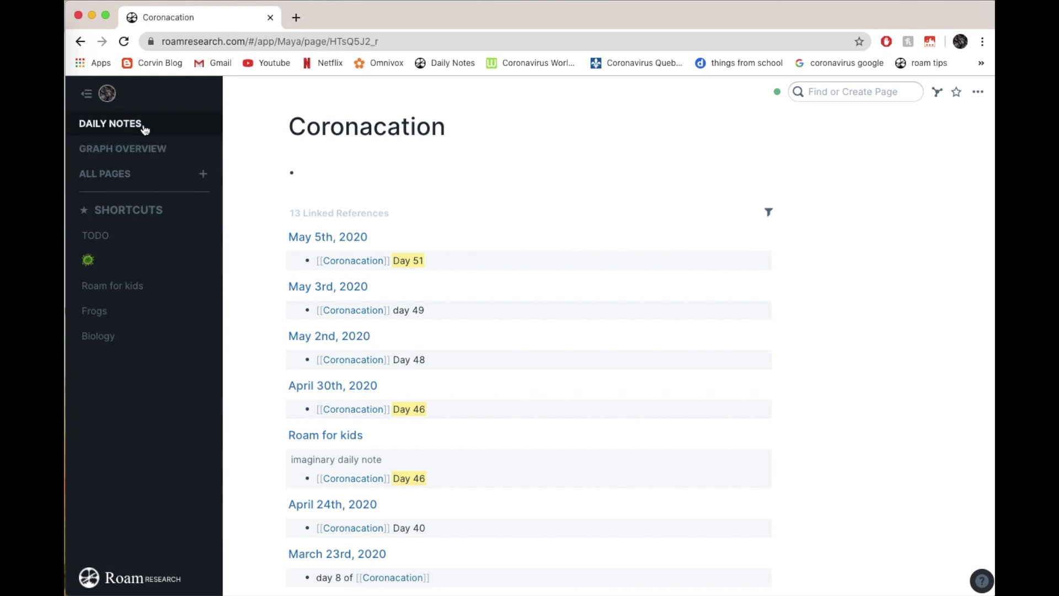
# Step: Scan the linked references, then go back to the May 5th daily note's Day 51 bullet
pyautogui.scroll(-3, 342, 181)
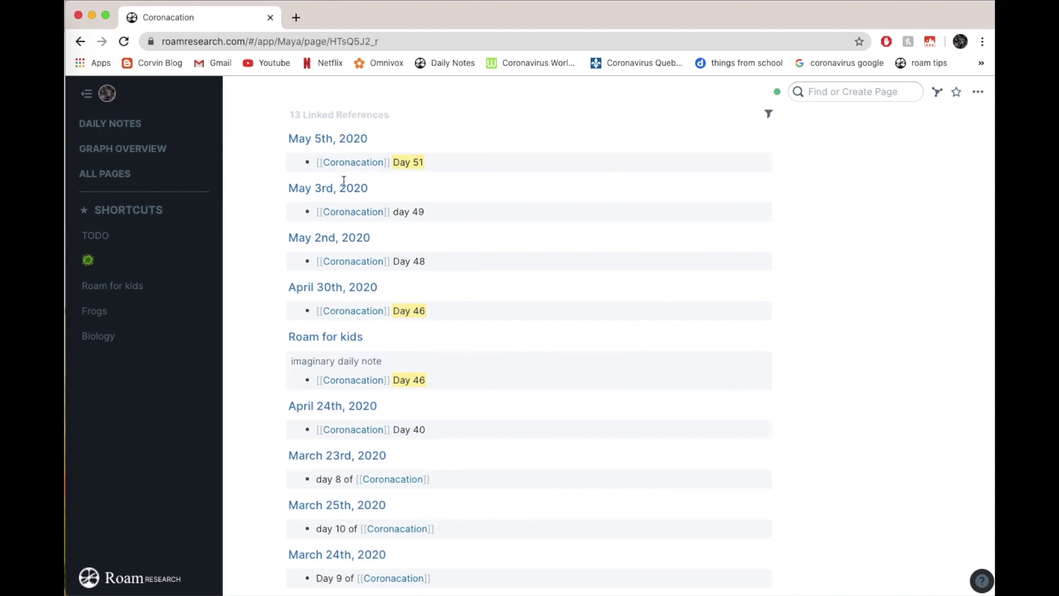
pyautogui.scroll(-7, 405, 409)
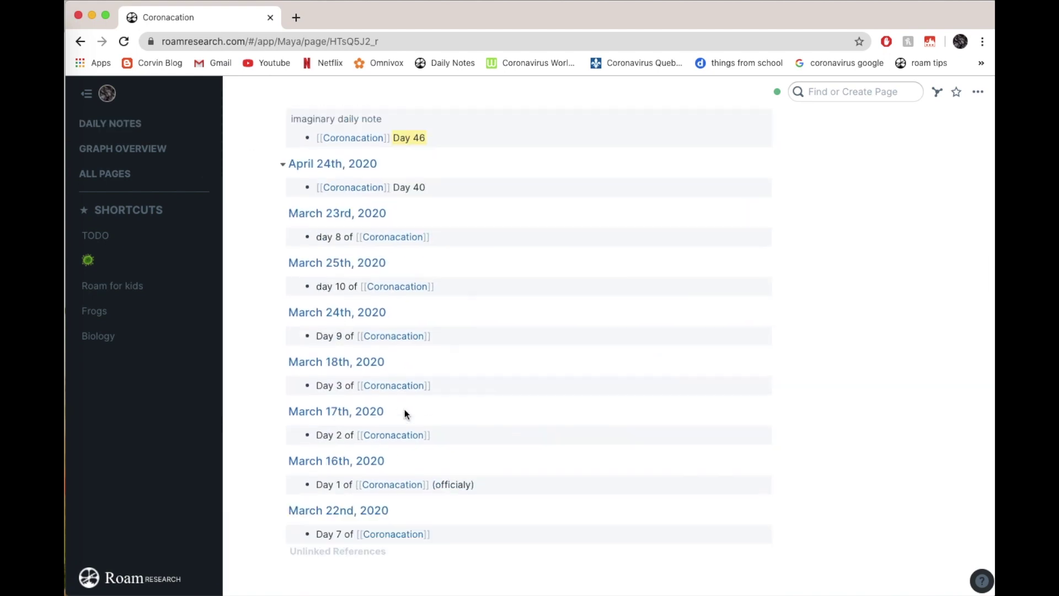
pyautogui.scroll(10, 405, 410)
pyautogui.click(110, 123)
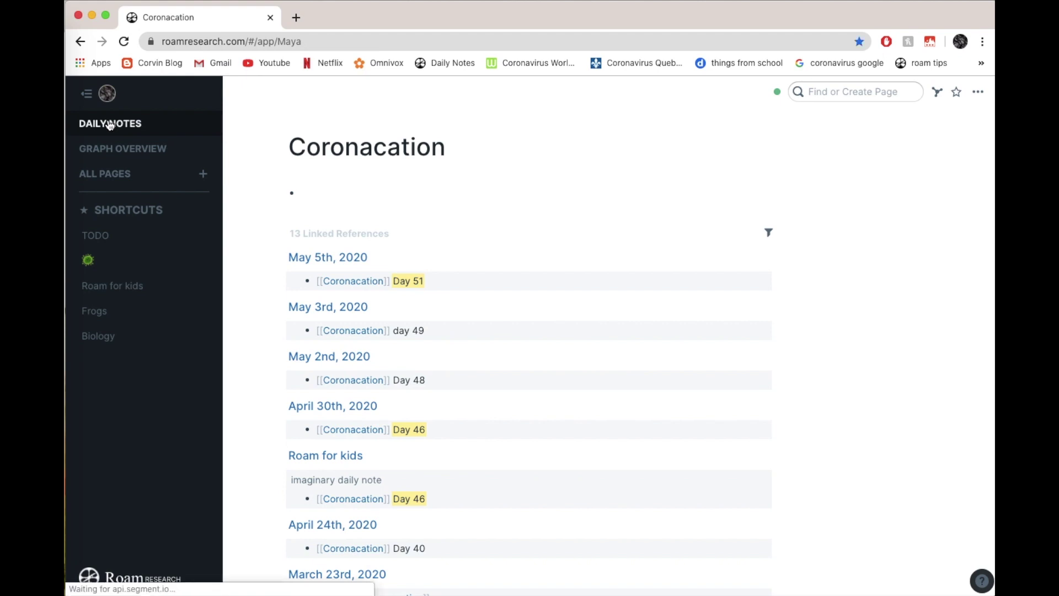
pyautogui.click(421, 197)
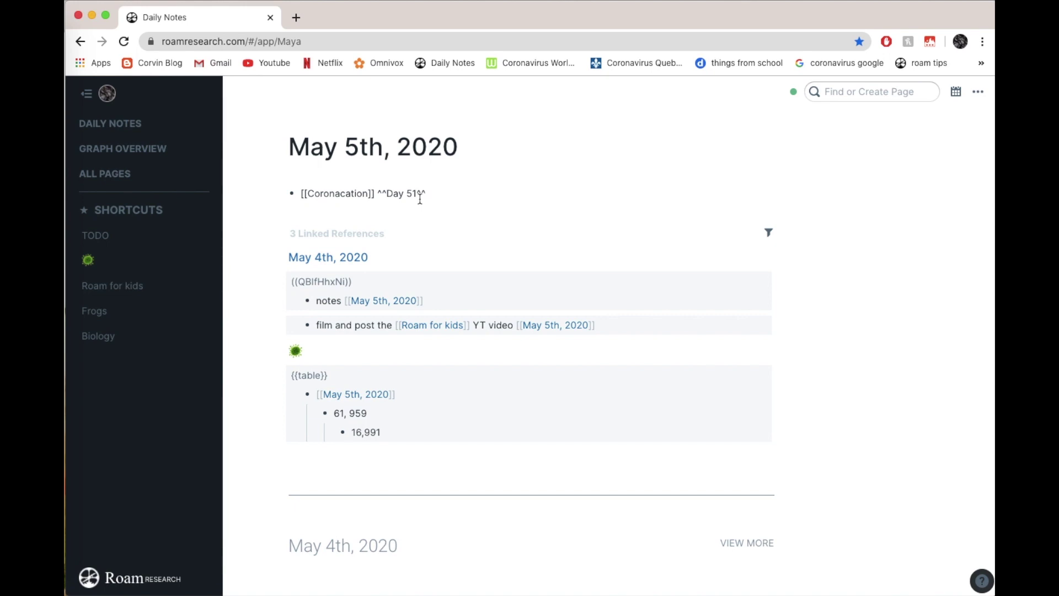
# Step: Add a to-do 'Update my table' linking to the microbe emoji page
pyautogui.press('Return')
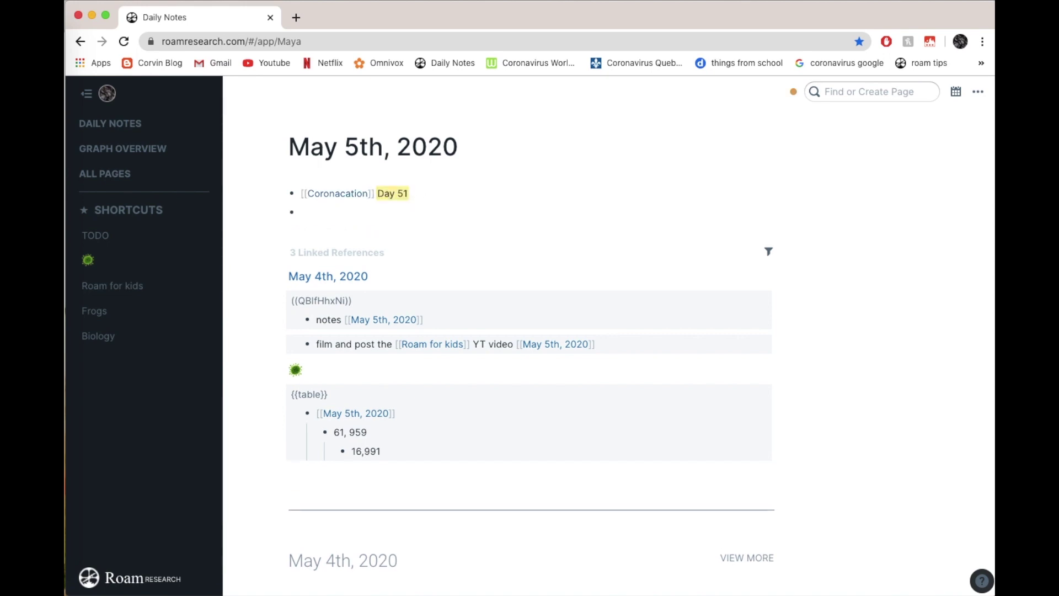
pyautogui.write('/')
pyautogui.press('Return')
pyautogui.write('Update my ')
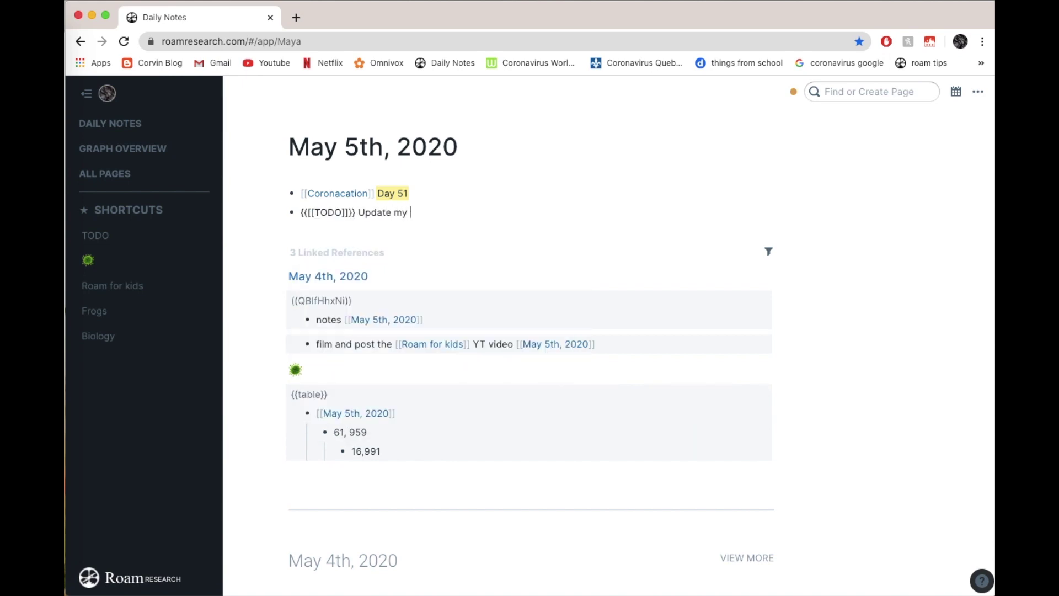
pyautogui.write('table [[')
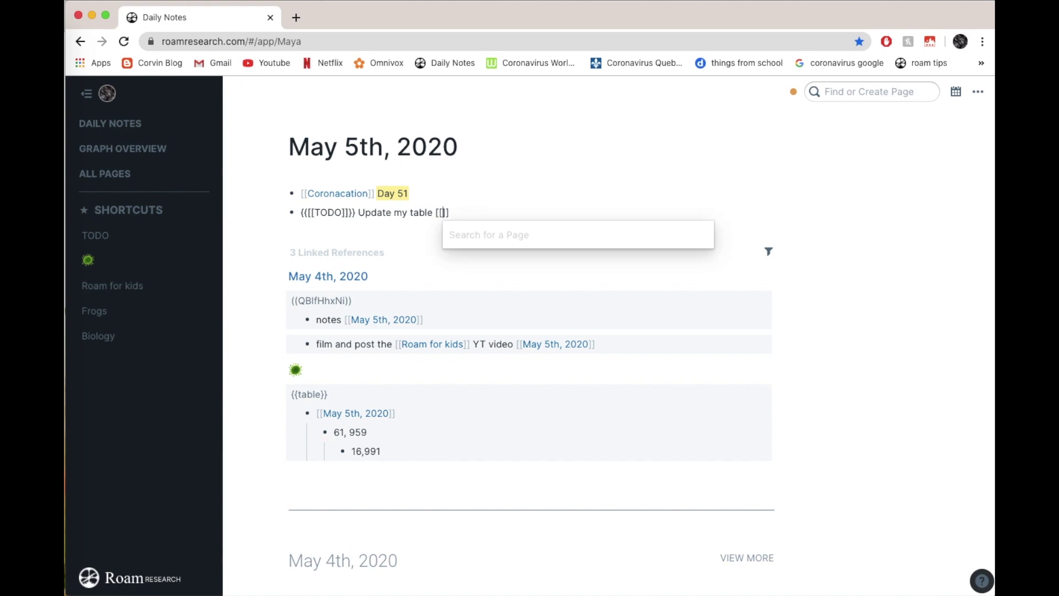
pyautogui.click(136, 2)
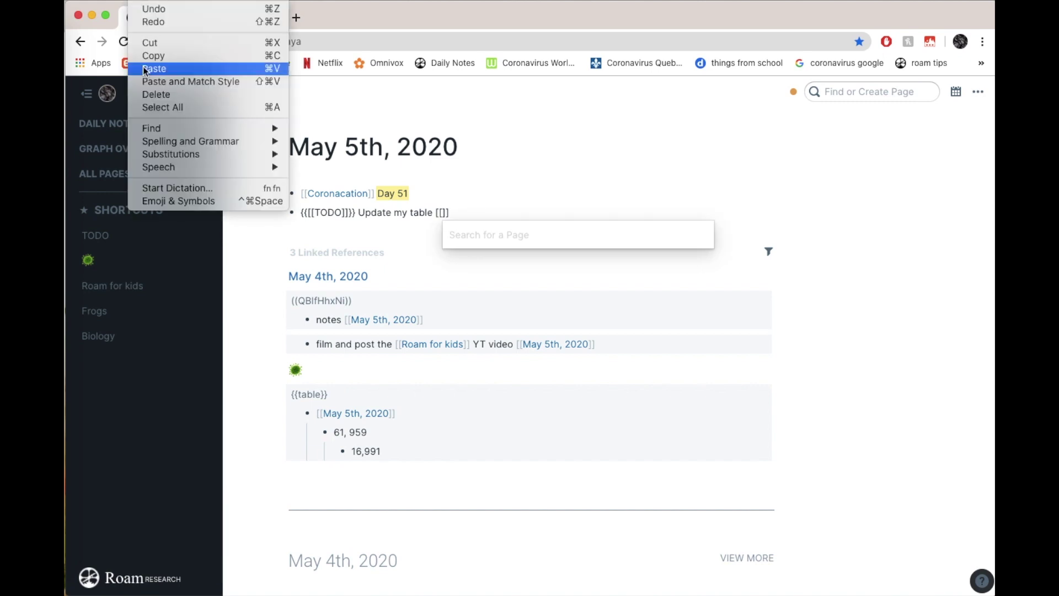
pyautogui.click(172, 203)
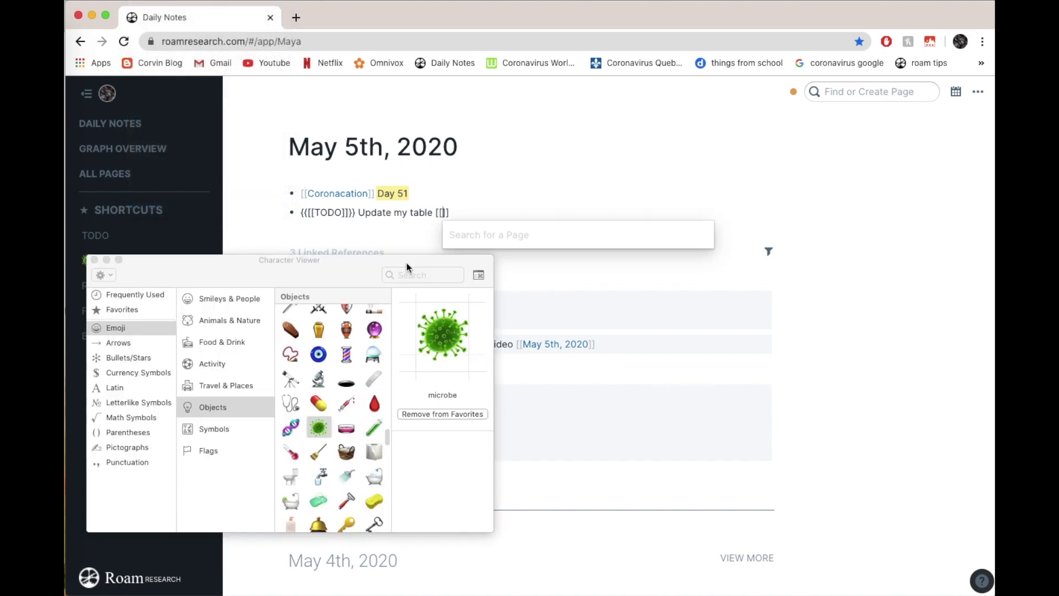
pyautogui.doubleClick(319, 428)
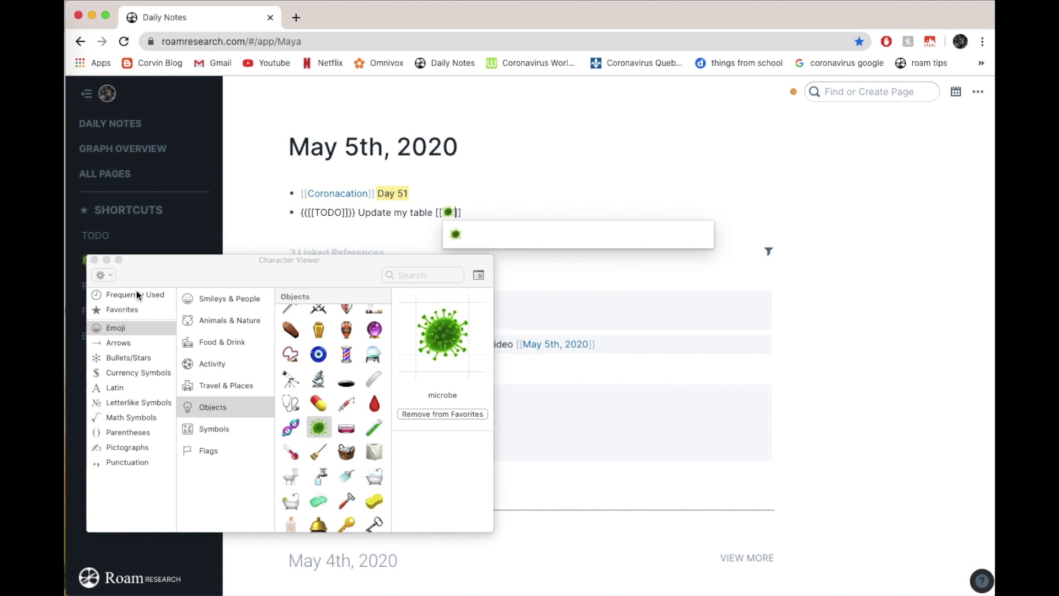
pyautogui.click(94, 260)
pyautogui.click(516, 237)
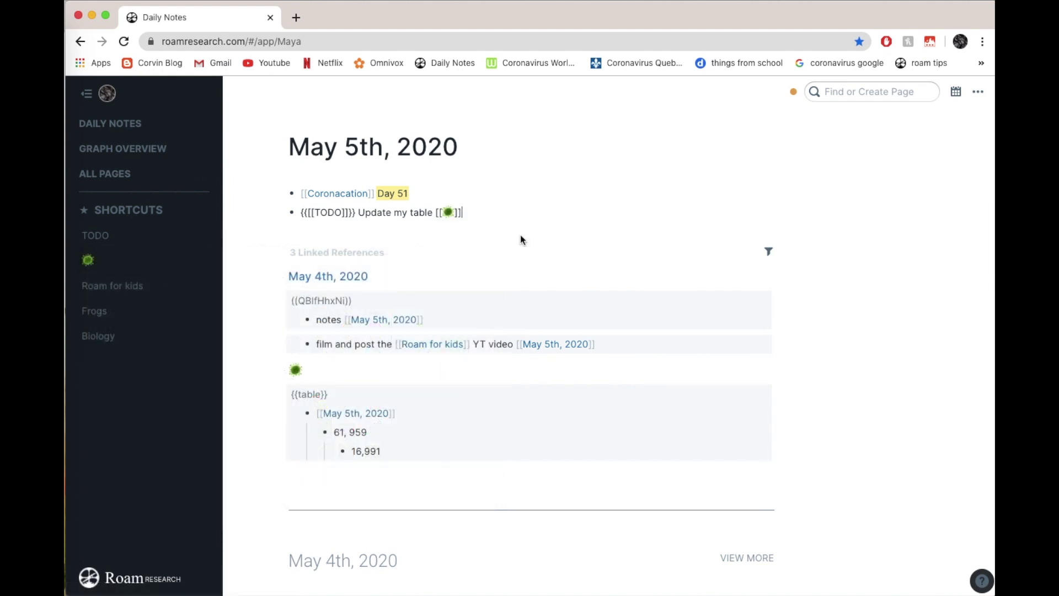
pyautogui.click(497, 278)
# Step: Check off the Update my table to-do and remove the extra to-do, leaving an empty bullet
pyautogui.click(305, 213)
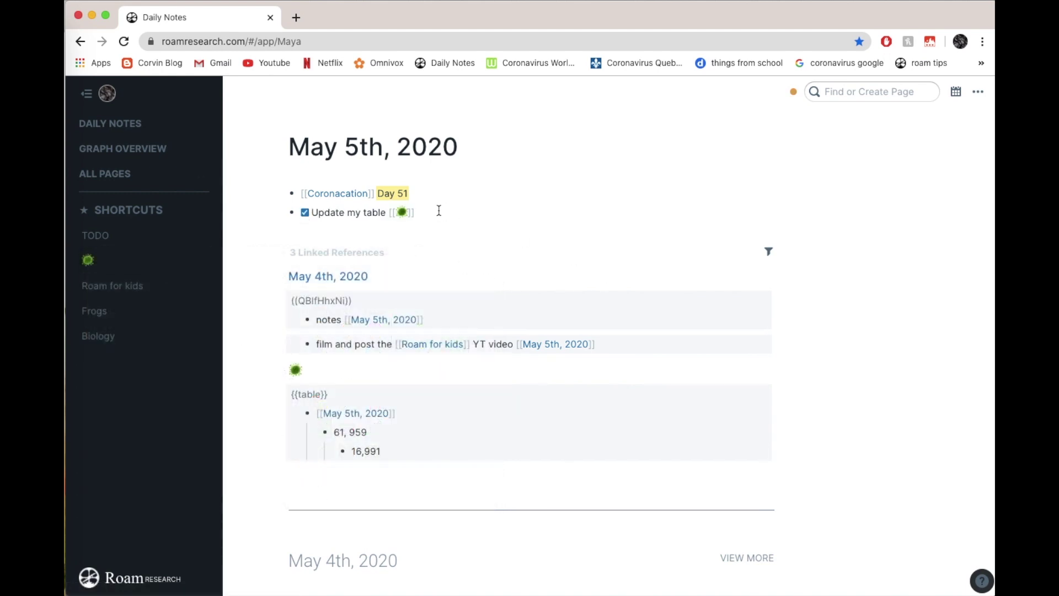
pyautogui.click(438, 211)
pyautogui.press('Return')
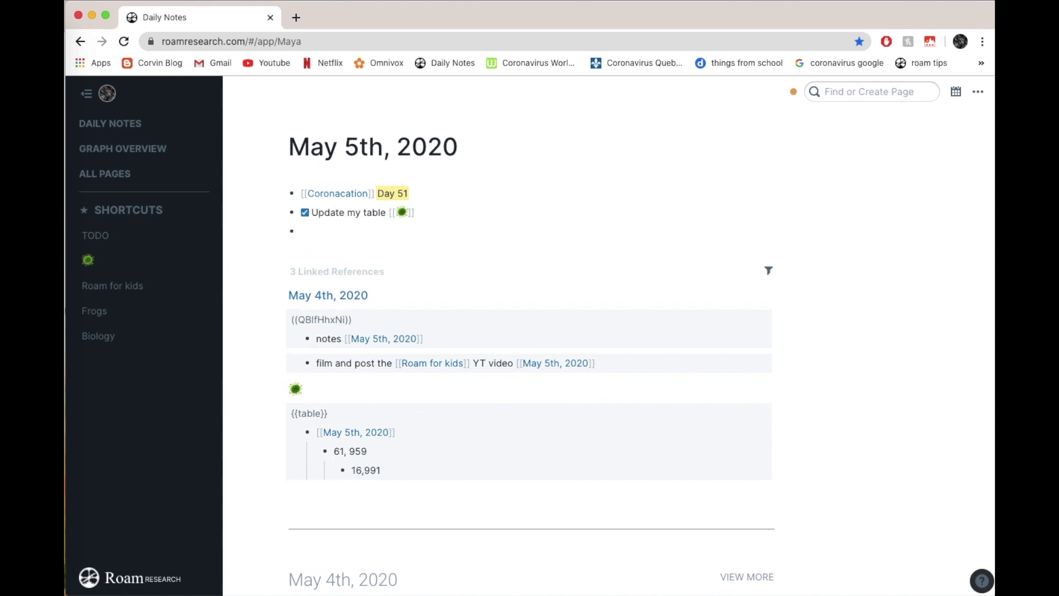
pyautogui.write('/')
pyautogui.scroll(-6, 442, 274)
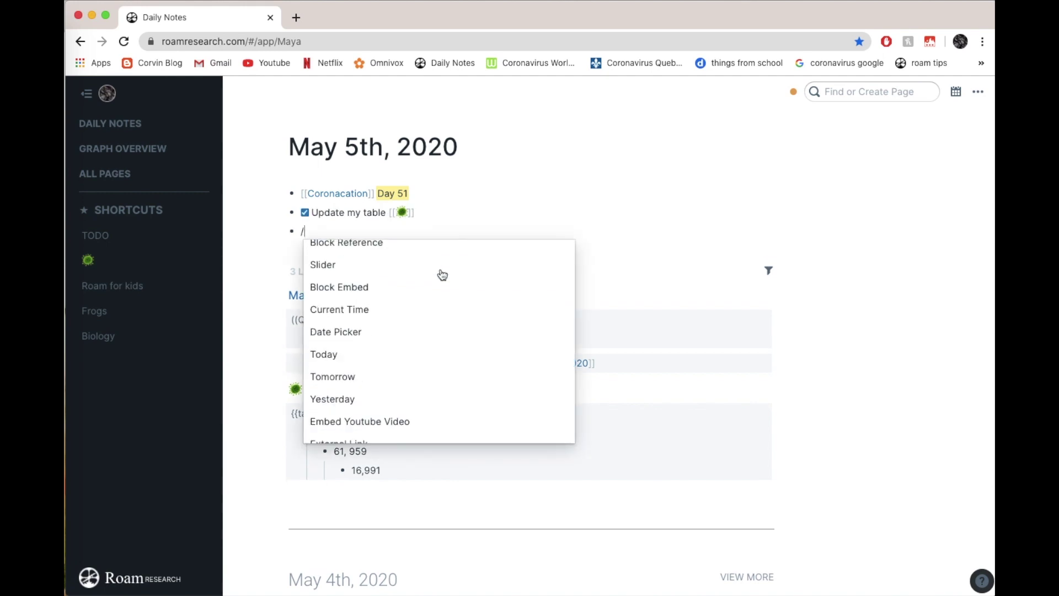
pyautogui.scroll(3, 442, 274)
pyautogui.scroll(4, 443, 274)
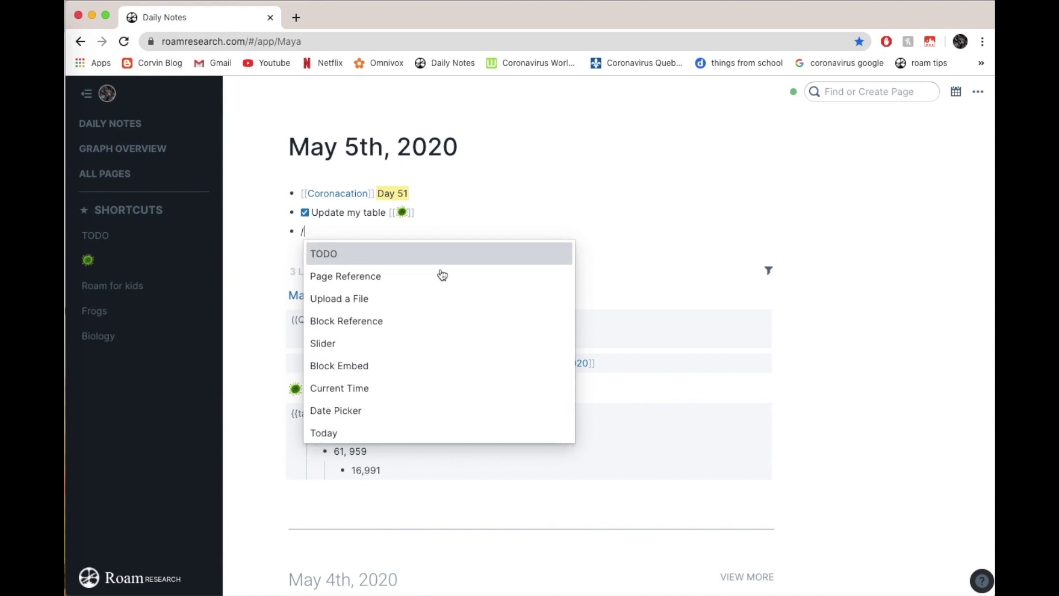
pyautogui.press('Return')
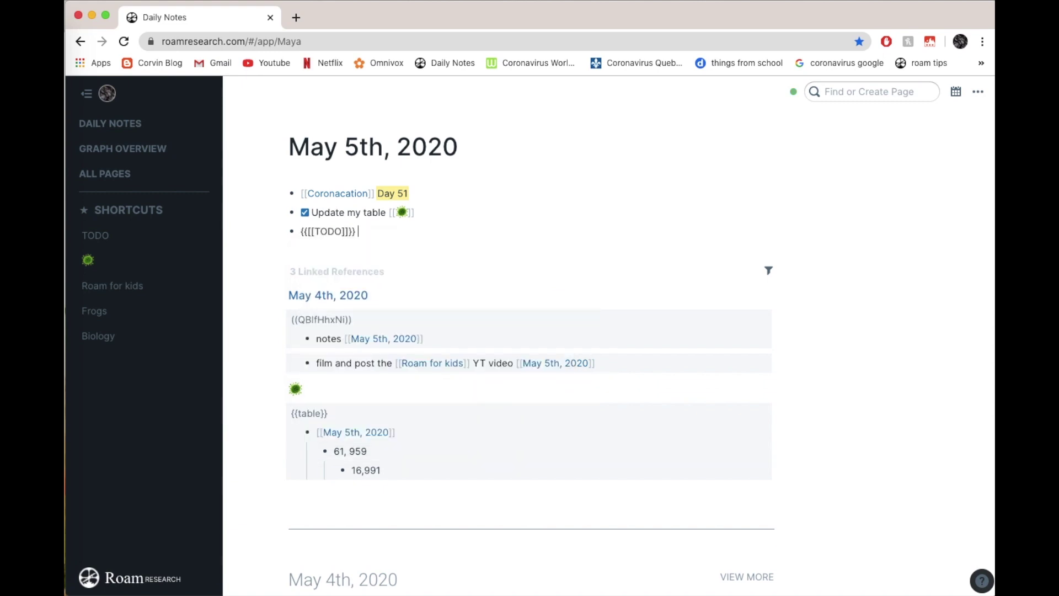
pyautogui.press('super+Return')
pyautogui.press('super+Return')
pyautogui.press('super+Return')
pyautogui.moveTo(372, 229); pyautogui.dragTo(385, 248)
pyautogui.press('BackSpace')
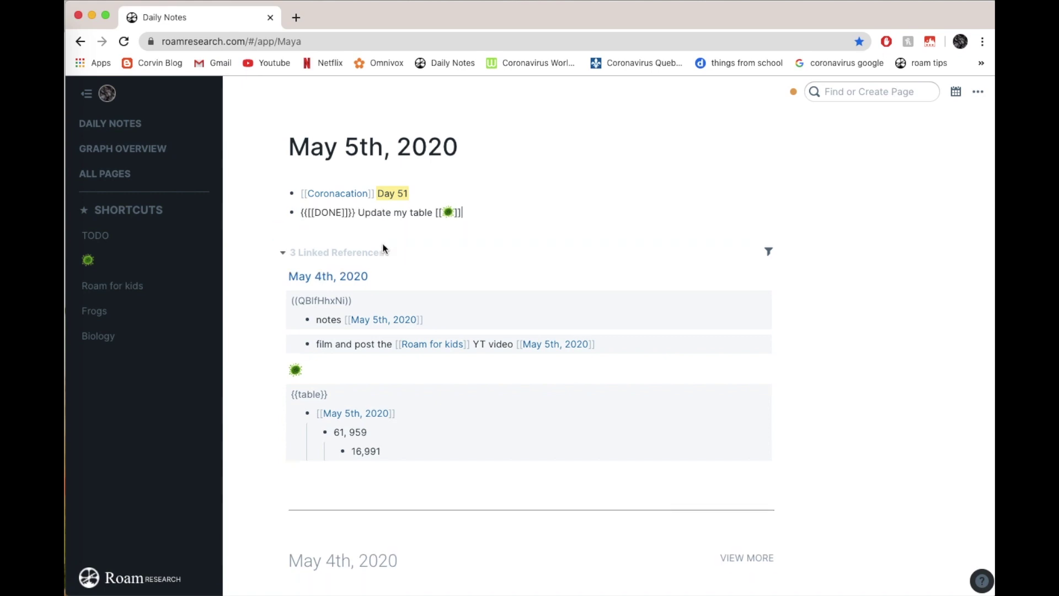
pyautogui.press('Return')
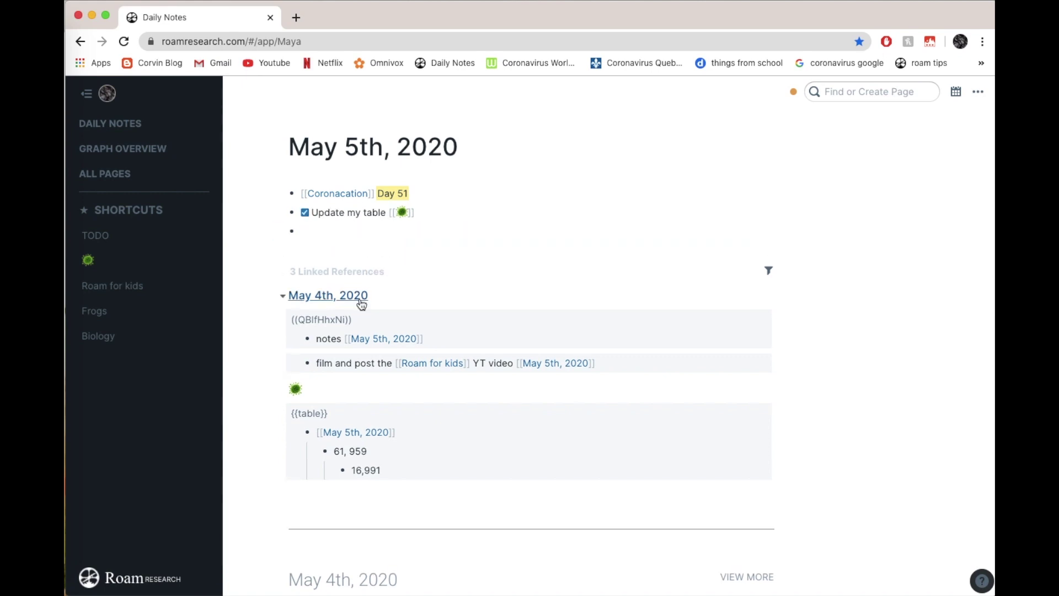
# Step: Fold the table block under Update my table and scroll back to the May 5th entries
pyautogui.scroll(-1, 359, 303)
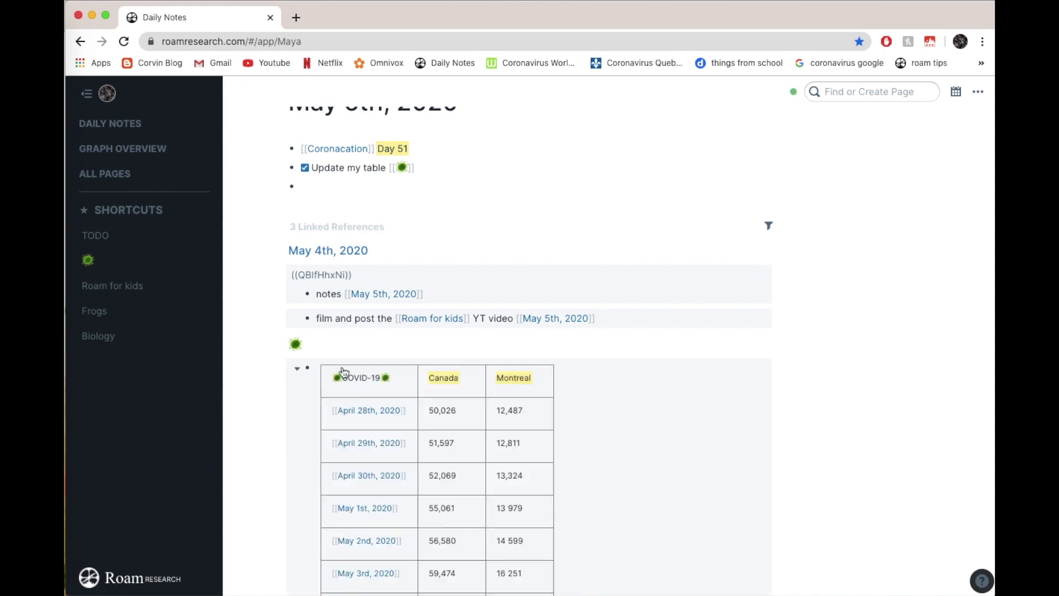
pyautogui.scroll(-5, 463, 352)
pyautogui.scroll(-4, 465, 358)
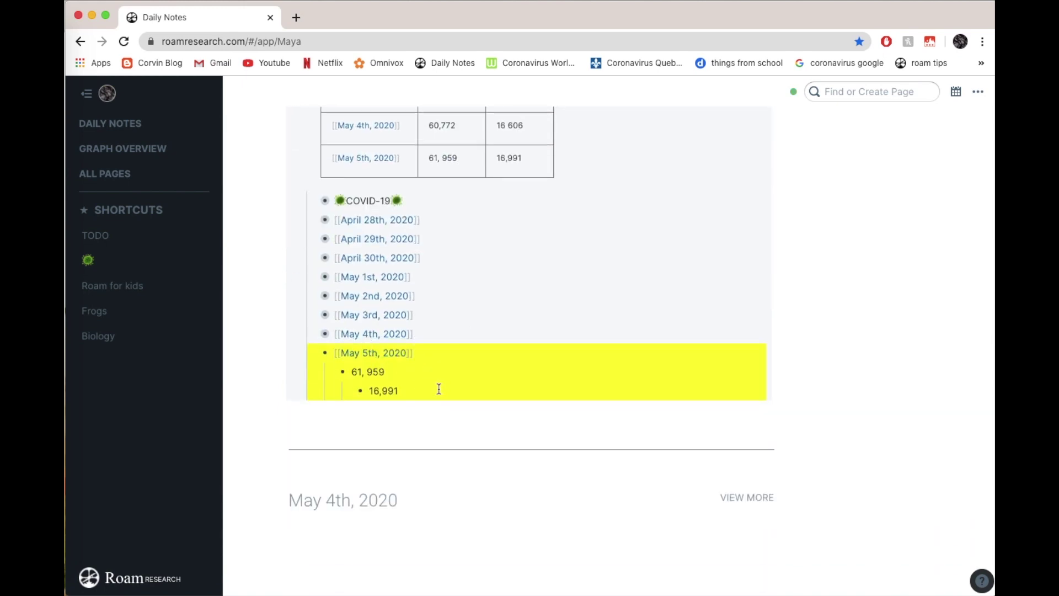
pyautogui.scroll(7, 439, 389)
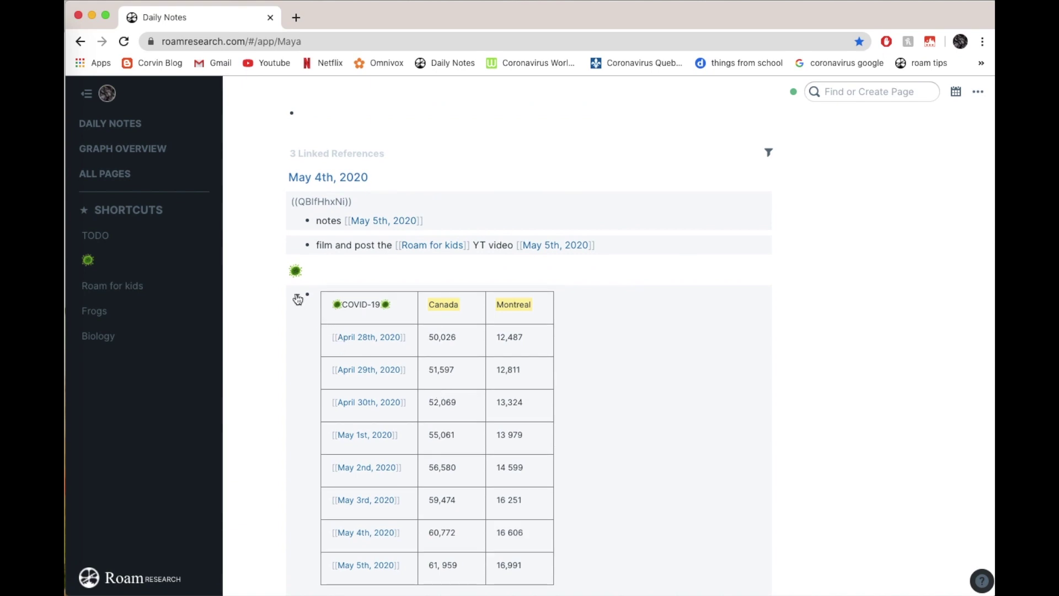
pyautogui.scroll(-3, 504, 329)
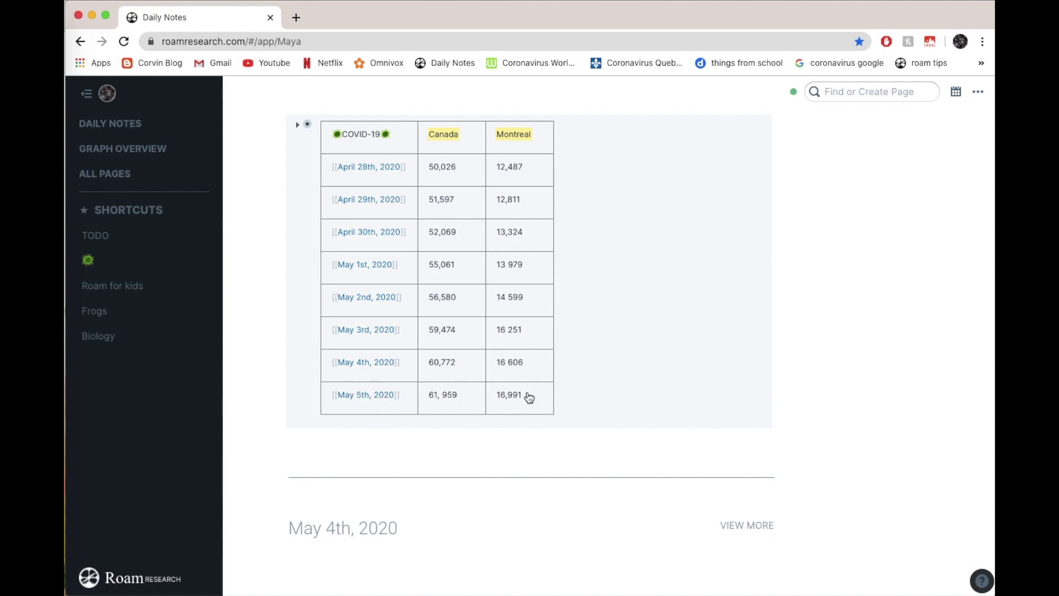
pyautogui.scroll(3, 503, 397)
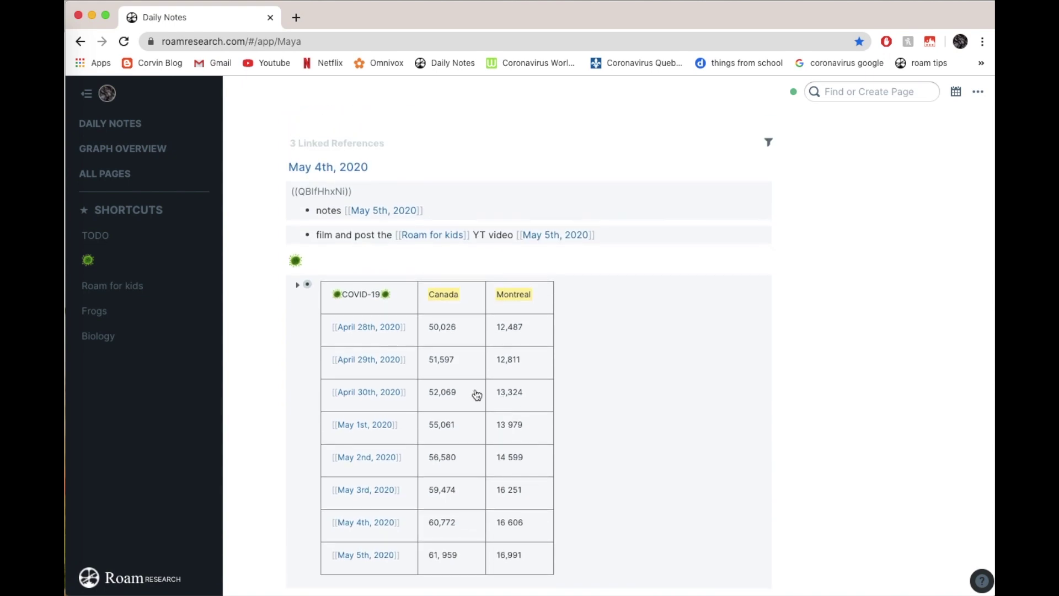
pyautogui.click(283, 263)
pyautogui.scroll(3, 288, 263)
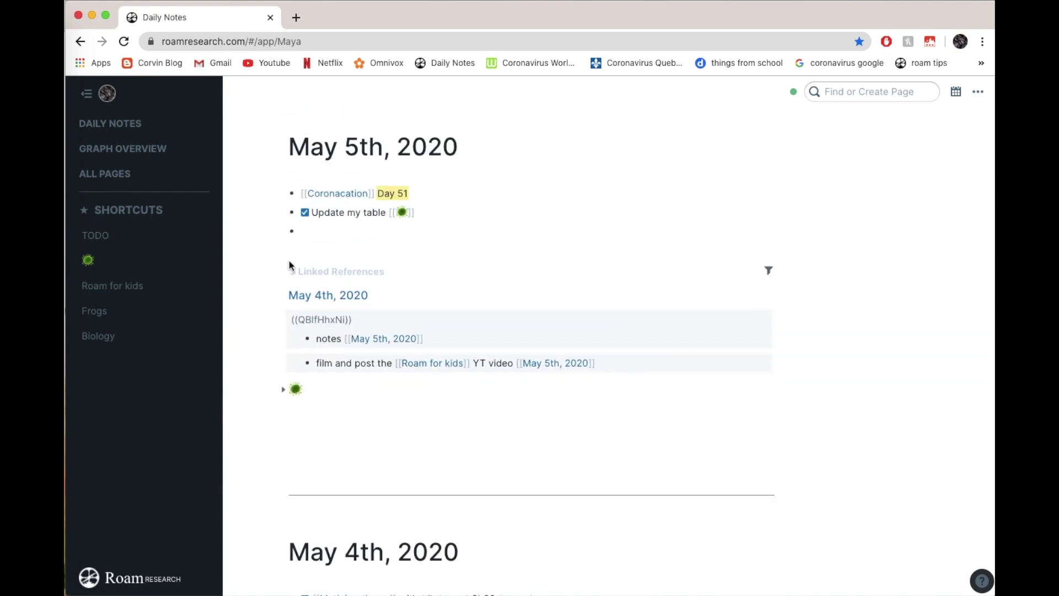
# Step: Write 'I woke up feeling #cranky as usual. I sat in bed and did my [[Morning pages]]'
pyautogui.click(326, 220)
pyautogui.write('I woke up feeling #cr')
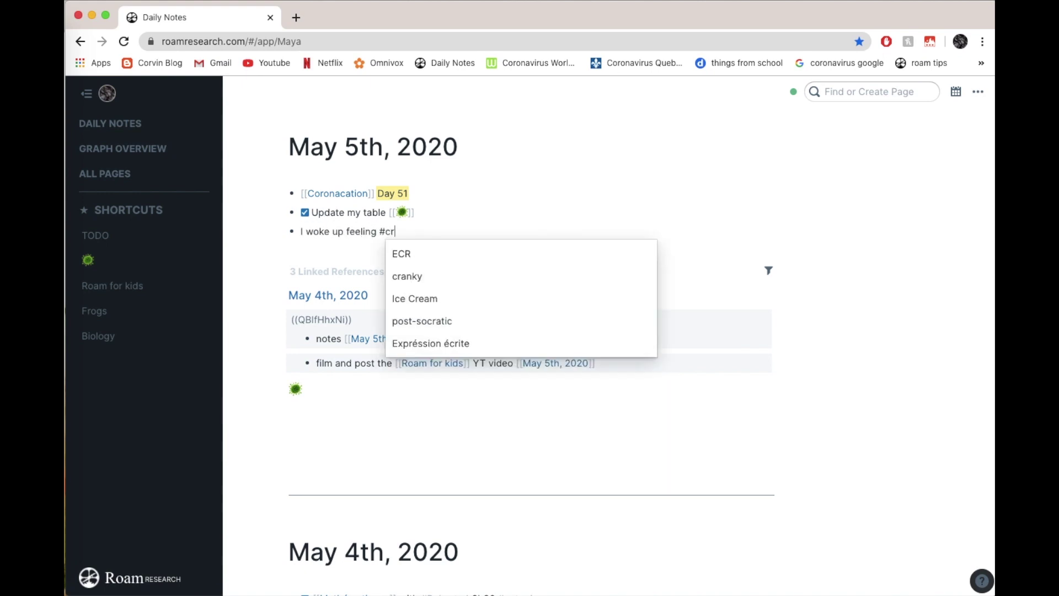
pyautogui.write('anky ')
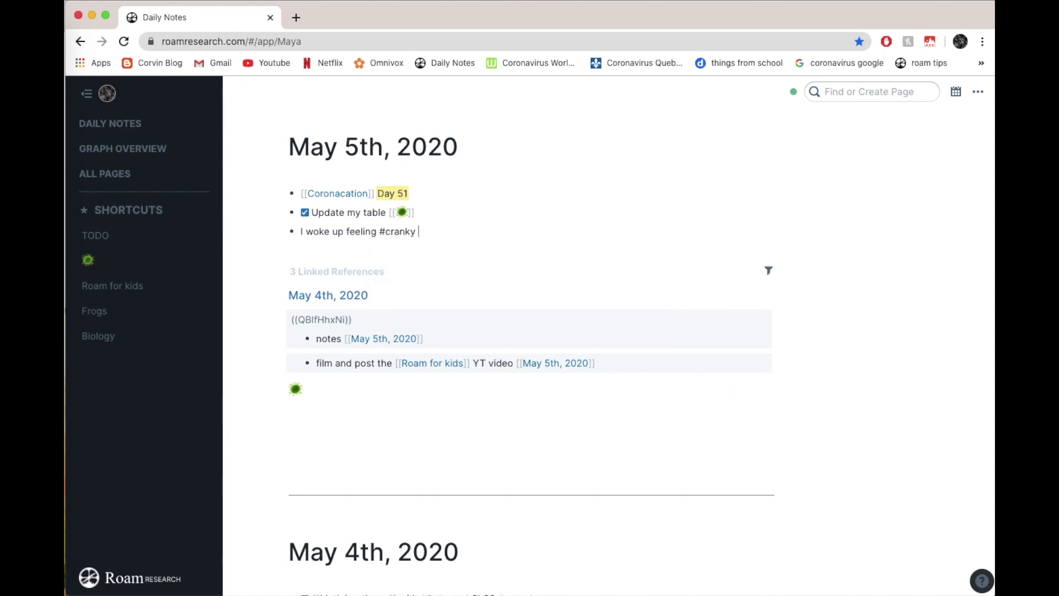
pyautogui.write('as usual')
pyautogui.write('. I s')
pyautogui.write('at I')
pyautogui.write('in bed and')
pyautogui.write(' did my ')
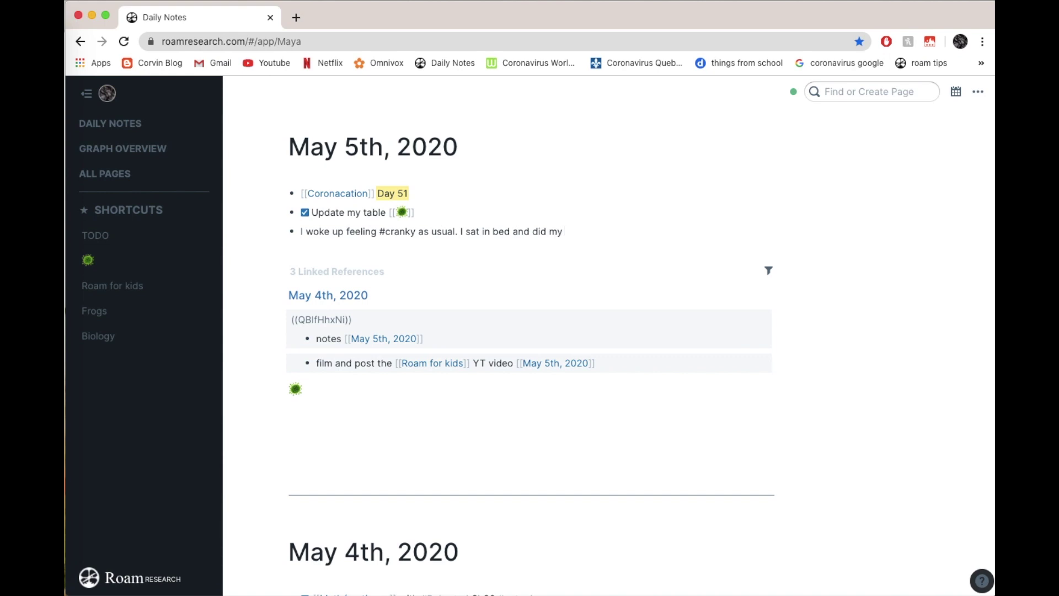
pyautogui.write('[[mor')
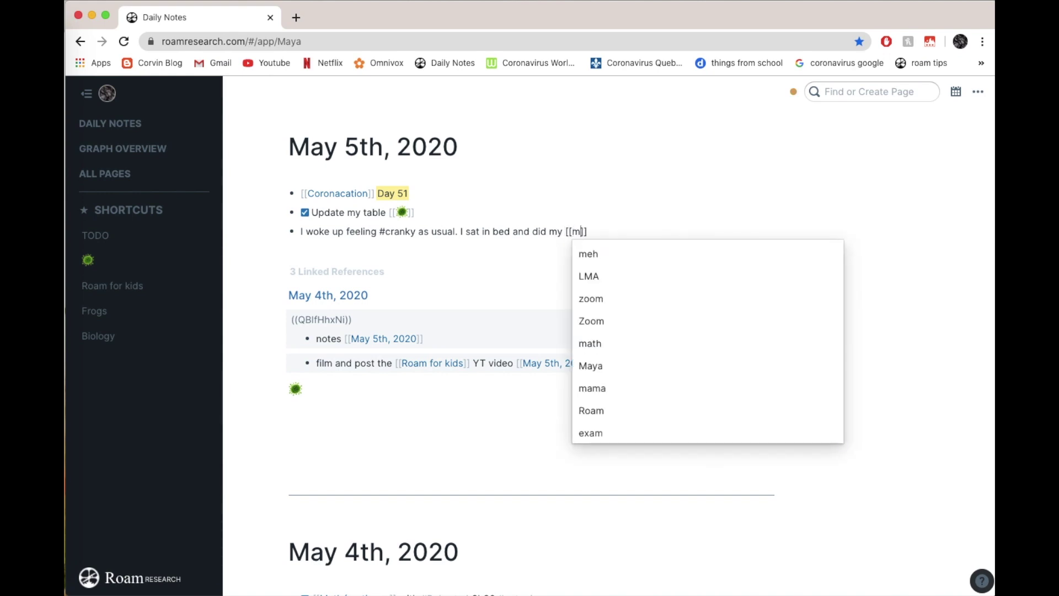
pyautogui.press('Return')
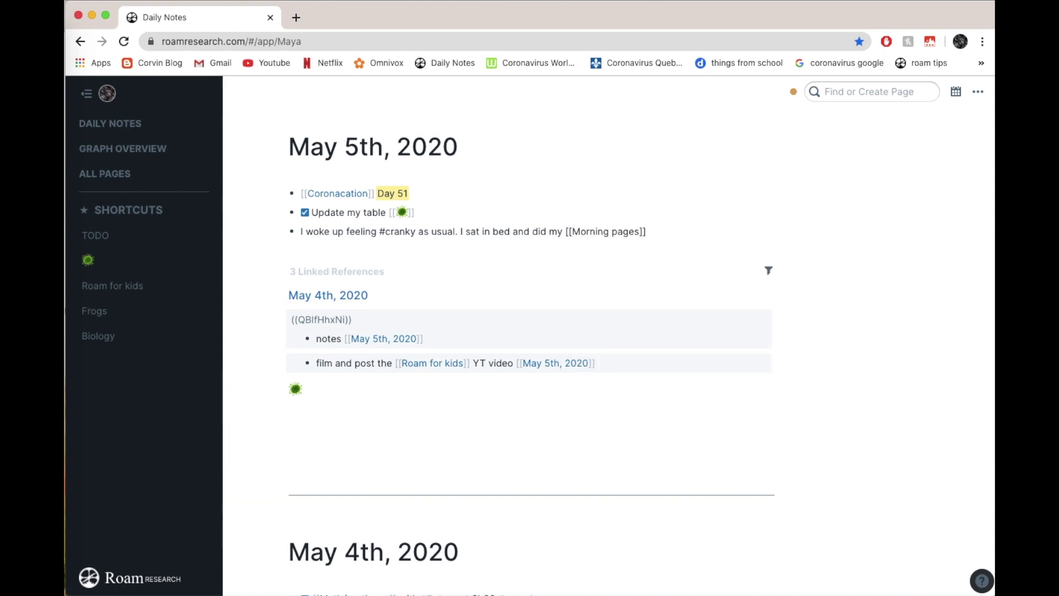
pyautogui.press('Return')
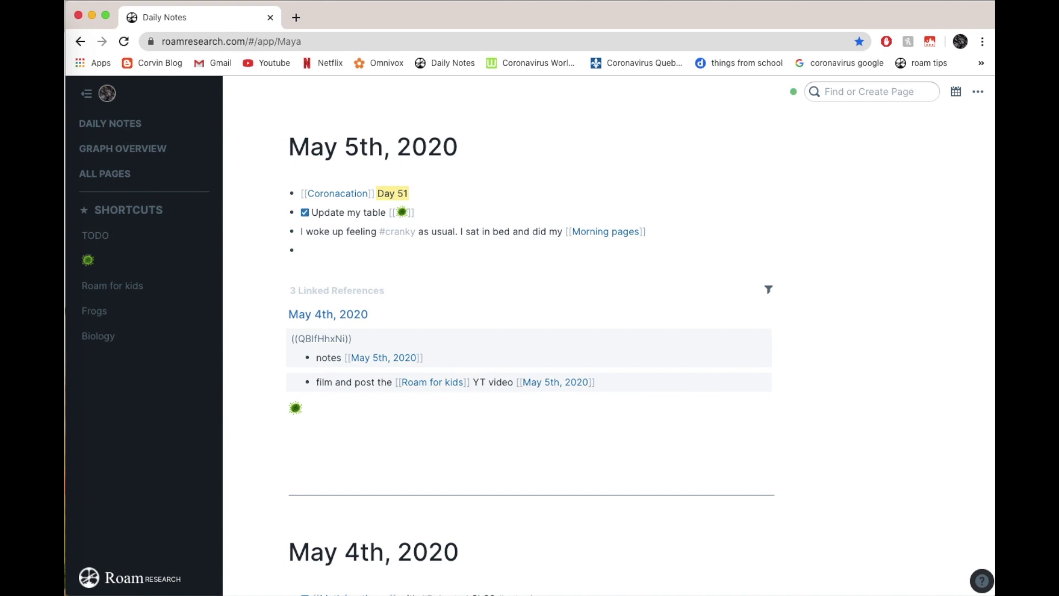
# Step: Add a '[[Morning pages]] 17:37' bullet with an indented empty child, and open Morning pages alongside
pyautogui.write('[[mor')
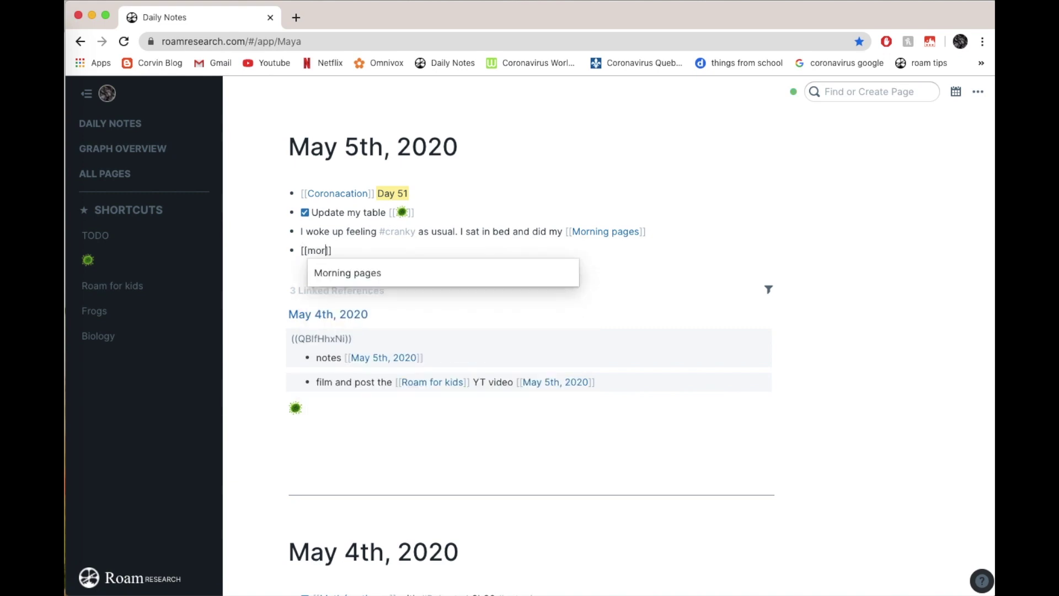
pyautogui.press('Return')
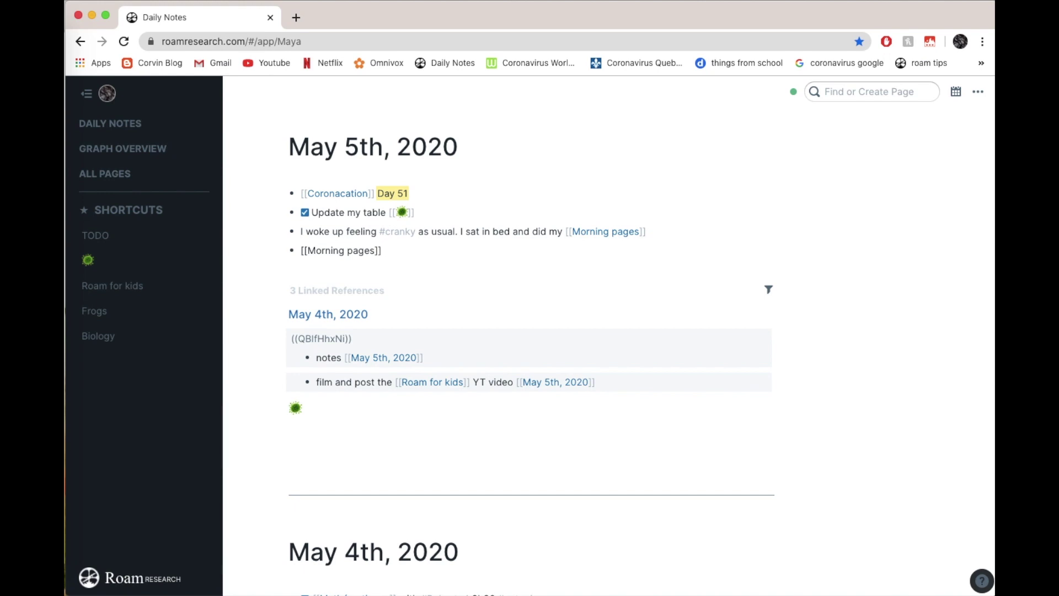
pyautogui.write('/')
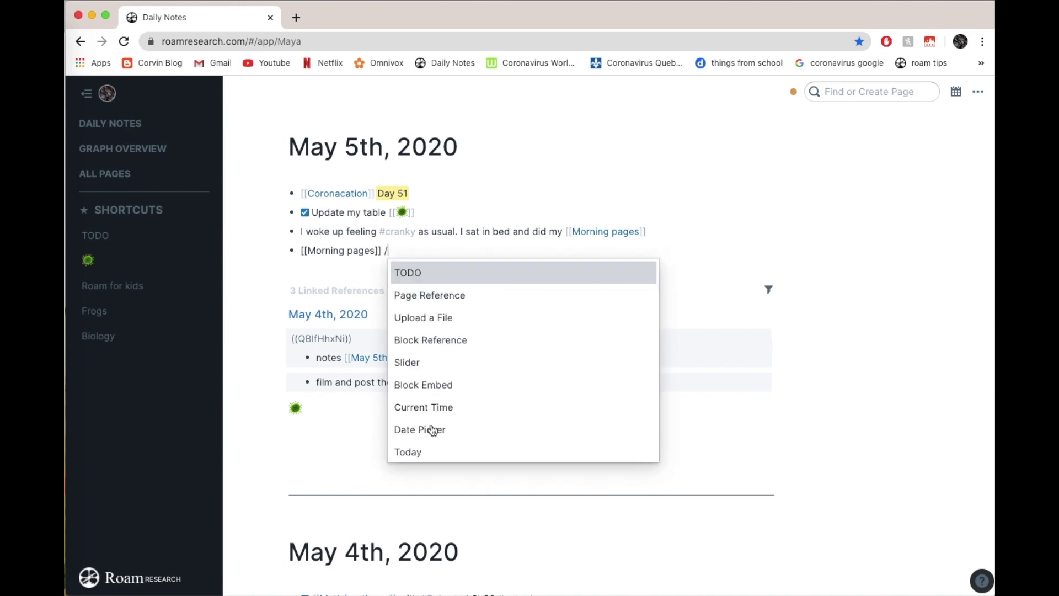
pyautogui.click(429, 407)
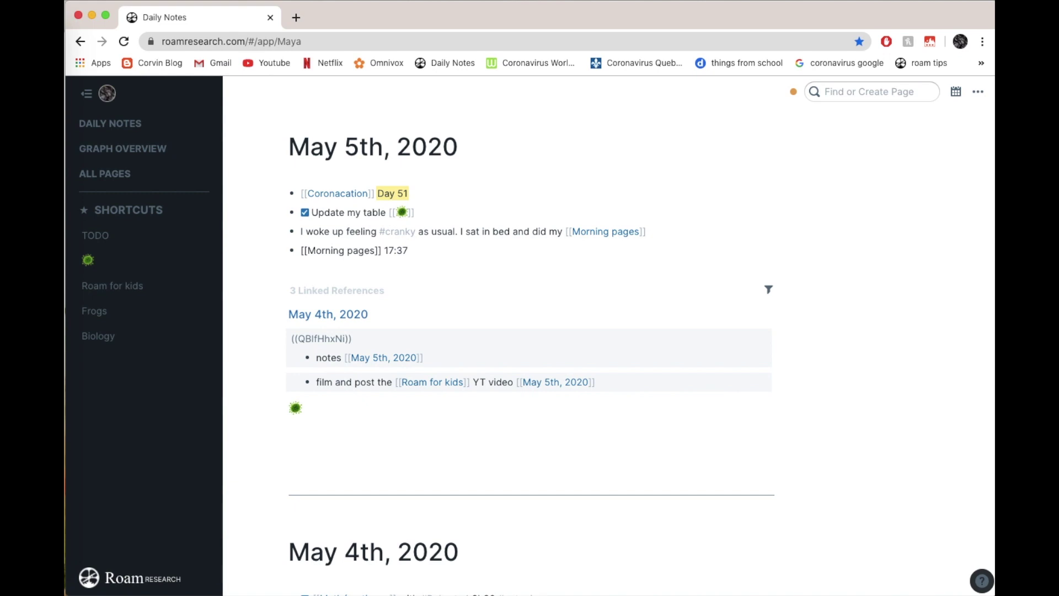
pyautogui.write('/cu')
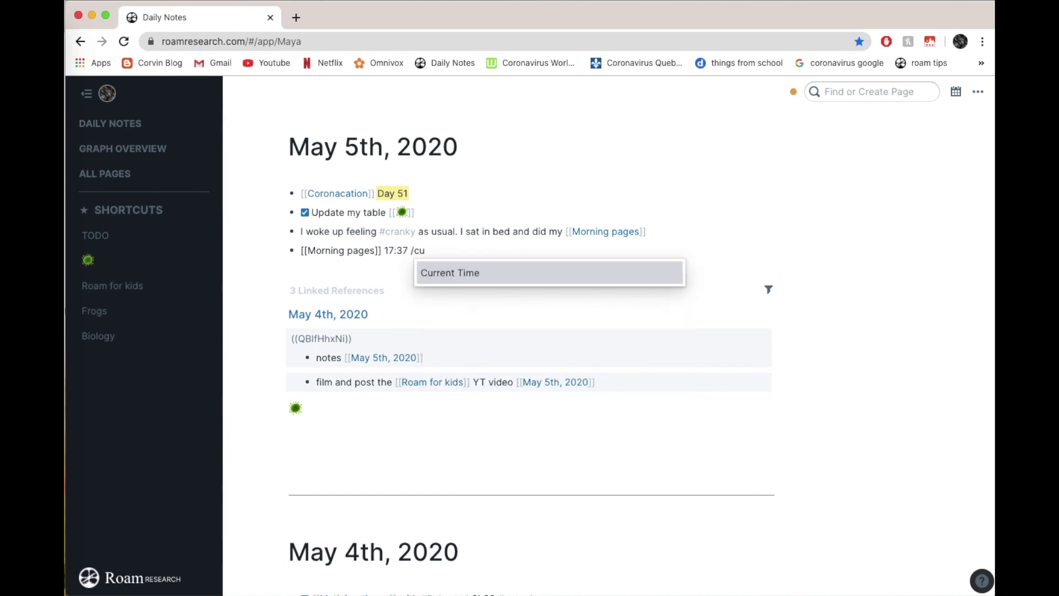
pyautogui.press('Return')
pyautogui.press('BackSpace')
pyautogui.press('BackSpace')
pyautogui.press('BackSpace')
pyautogui.press('BackSpace')
pyautogui.press('BackSpace')
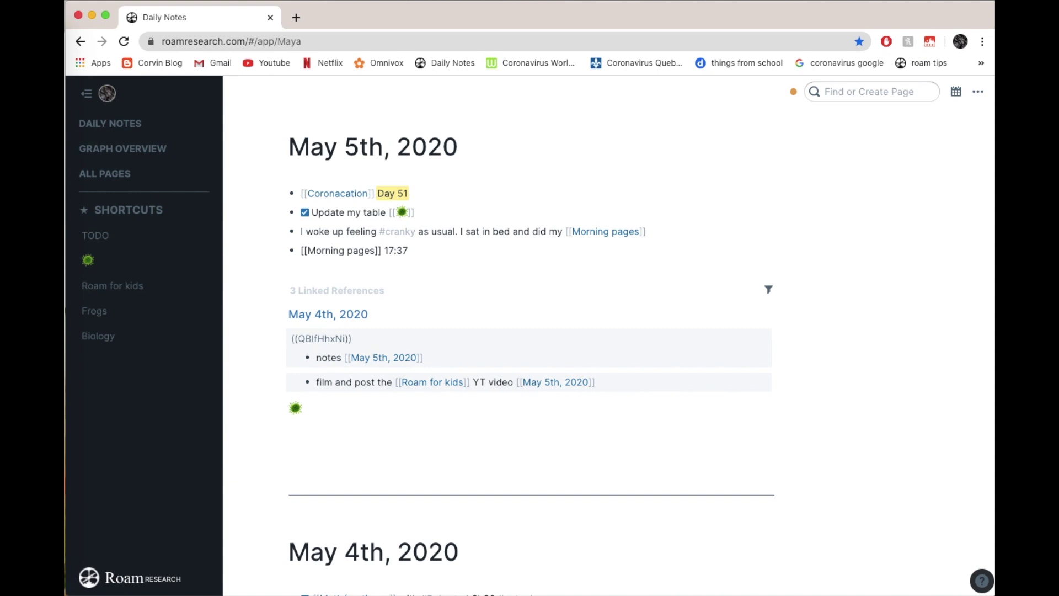
pyautogui.press('Return')
pyautogui.press('Tab')
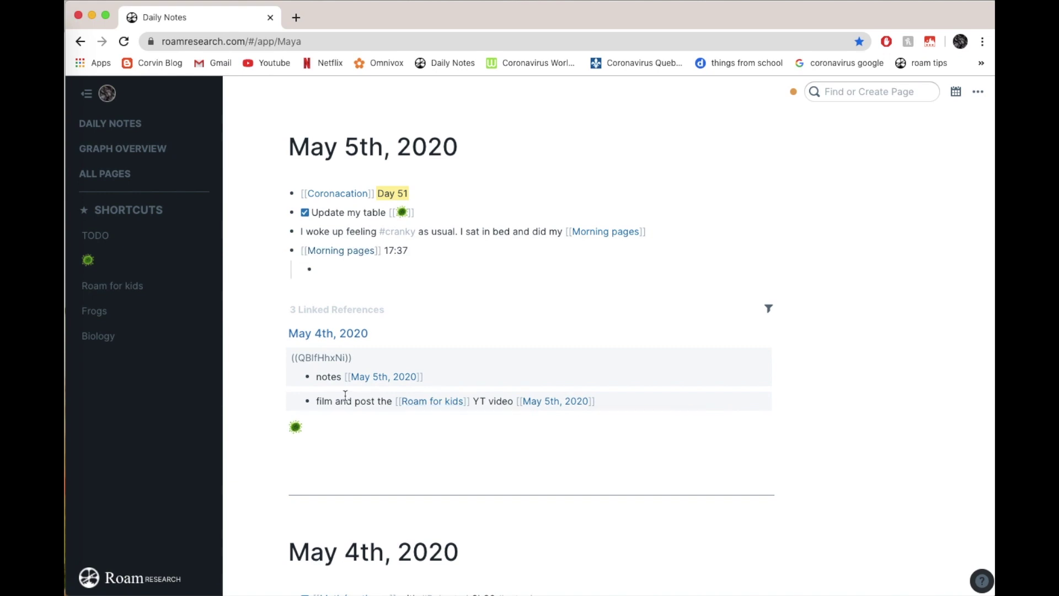
pyautogui.keyDown('shift'); pyautogui.click(351, 252); pyautogui.keyUp('shift')
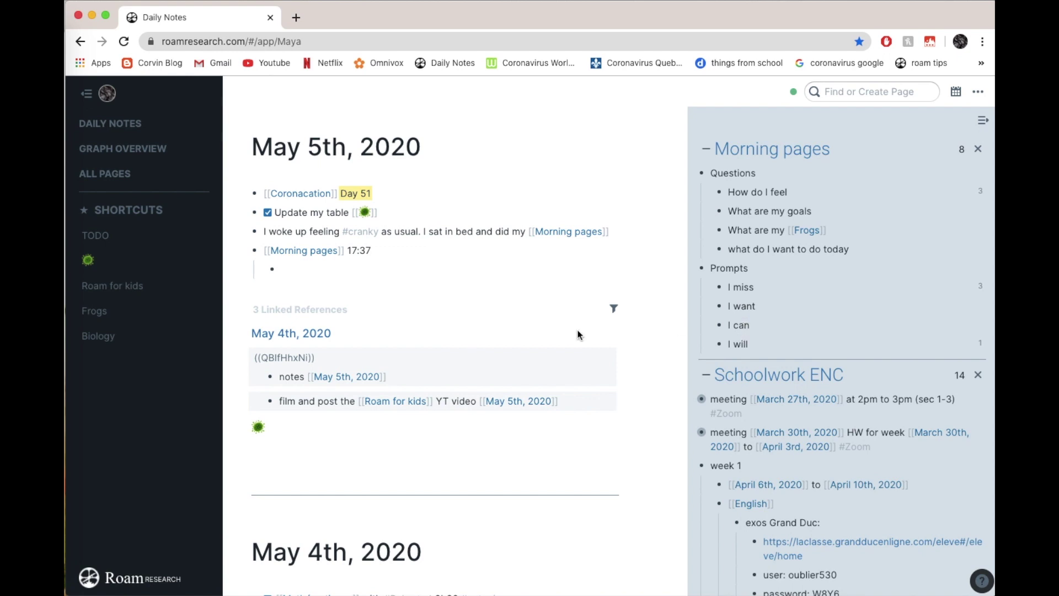
# Step: Reference the 'How do I feel' question block and nest an answer bullet under it
pyautogui.click(343, 270)
pyautogui.write('((how do')
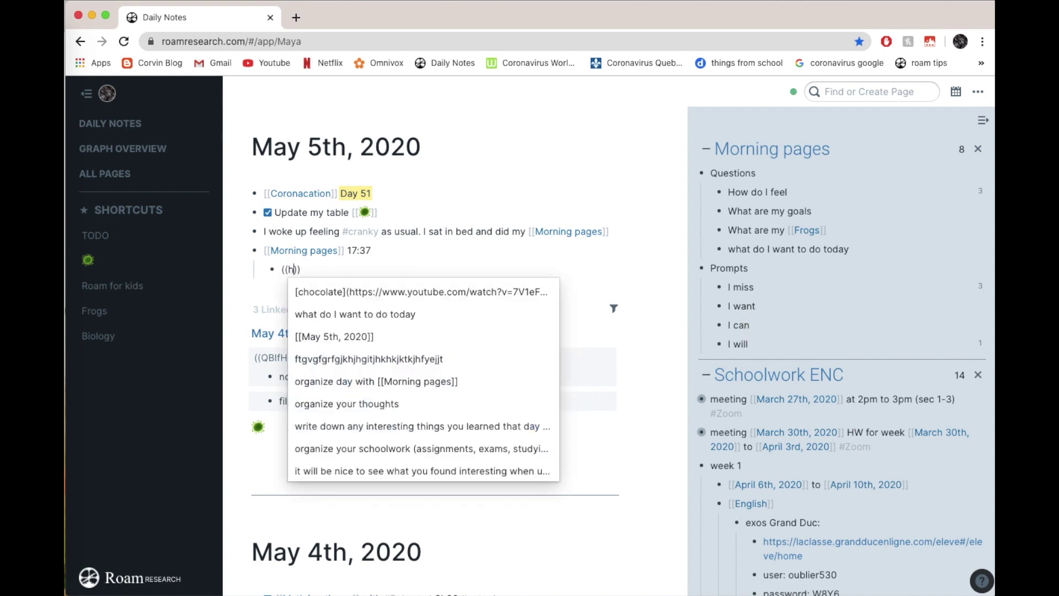
pyautogui.write(' I fee')
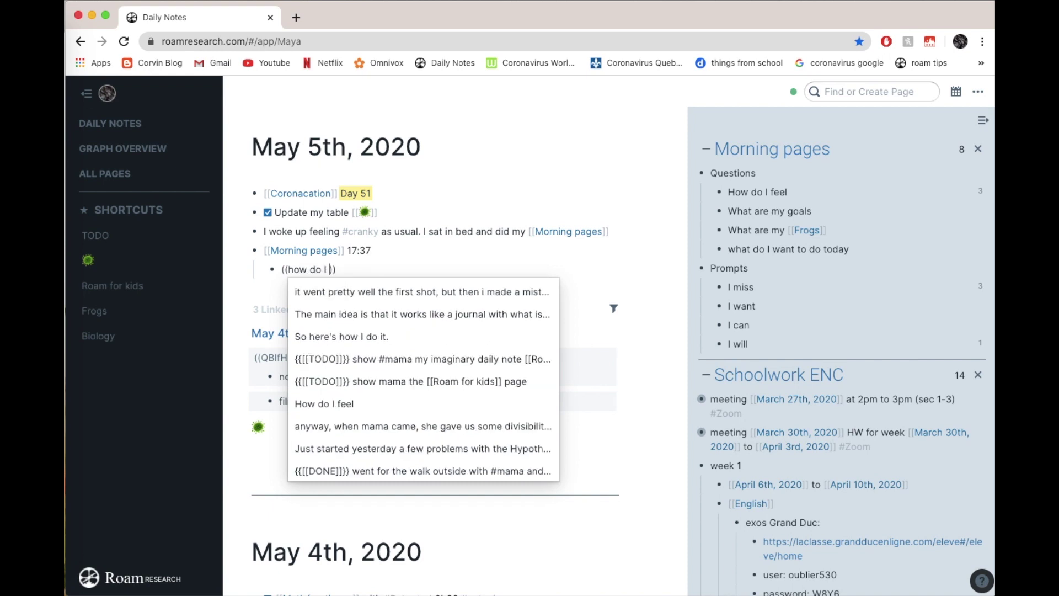
pyautogui.press('Return')
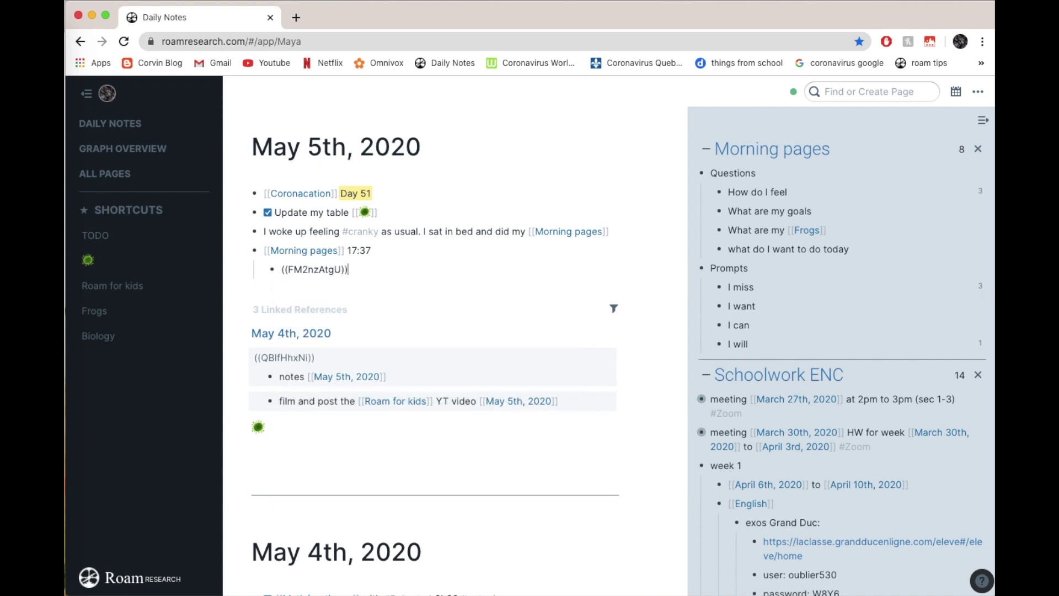
pyautogui.press('Return')
pyautogui.press('Tab')
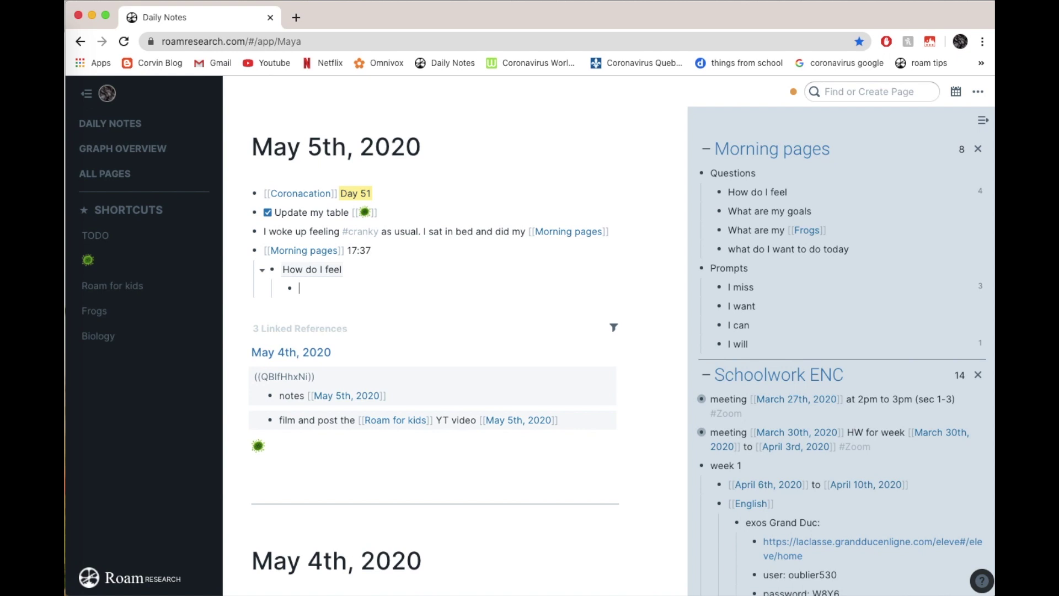
# Step: Answer 'I feel #cranky bcs I have some [[Schoolwork ENC]]', then outdent the next bullet
pyautogui.write('I feel #crank')
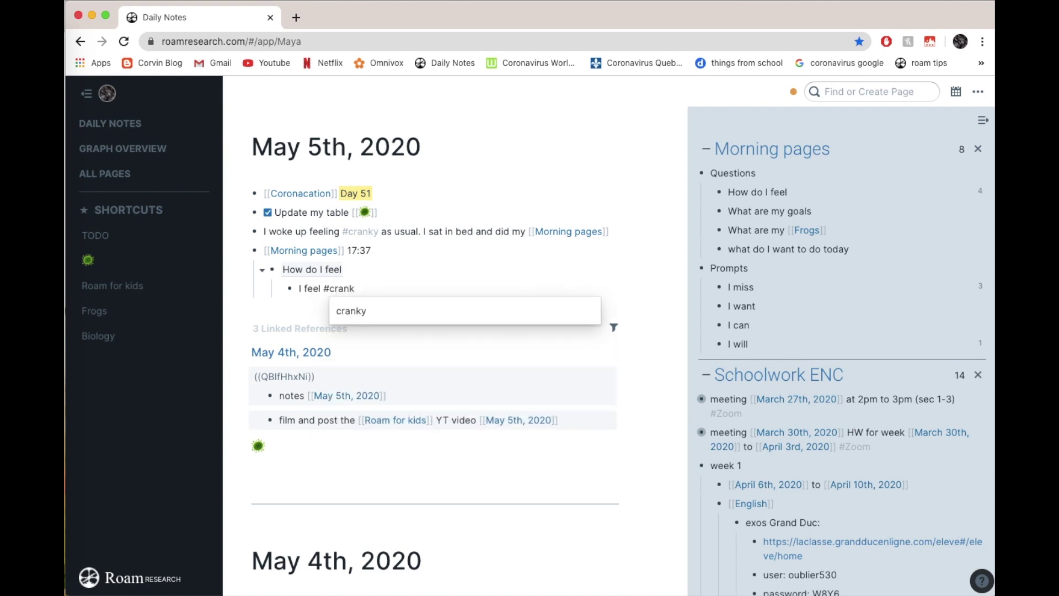
pyautogui.write('u')
pyautogui.press('BackSpace')
pyautogui.press('Return')
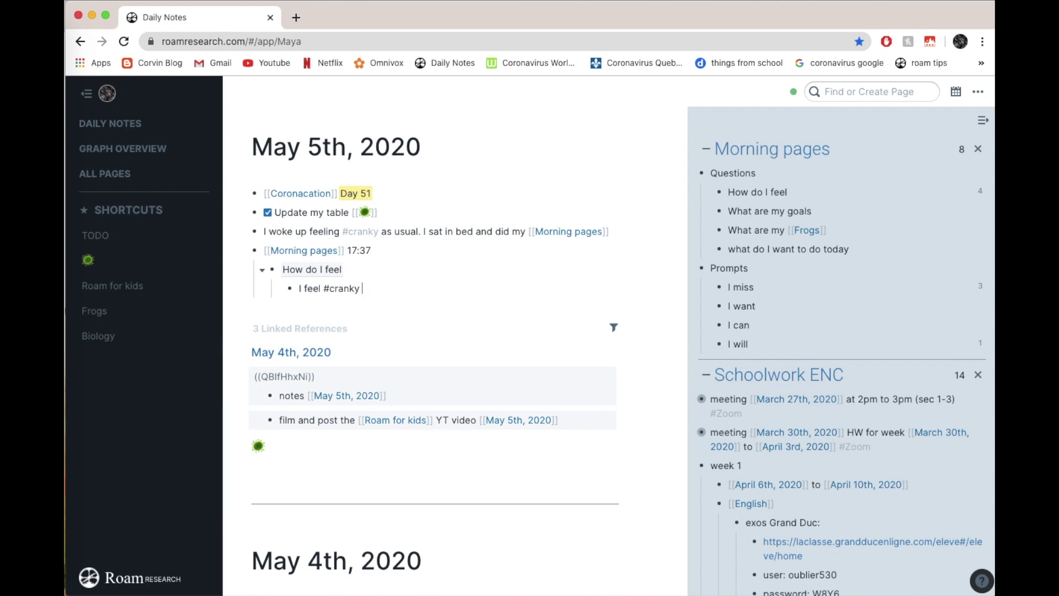
pyautogui.write('bcs I have some [[sch')
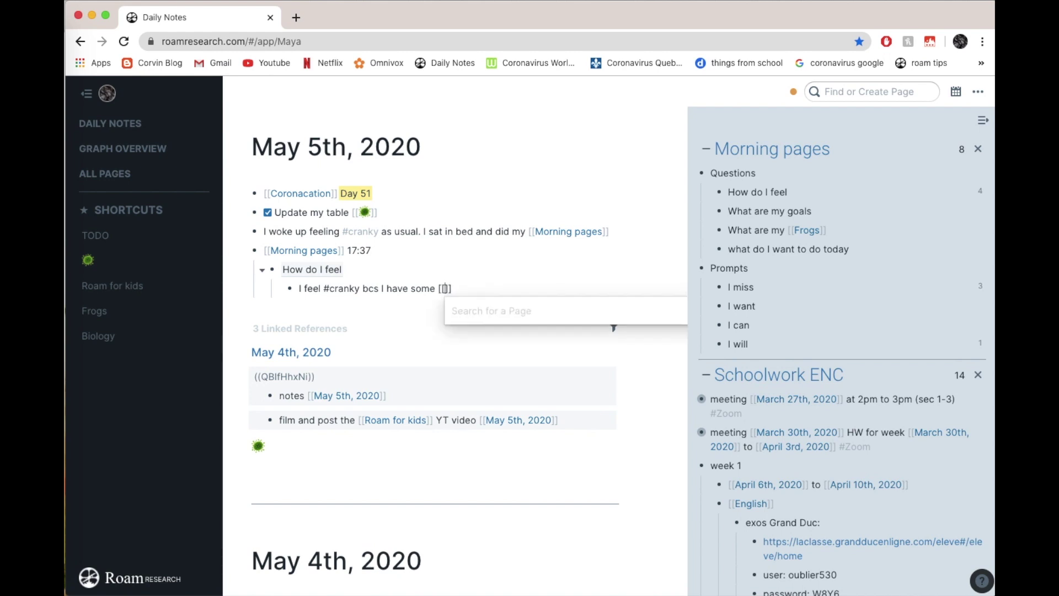
pyautogui.write('ool')
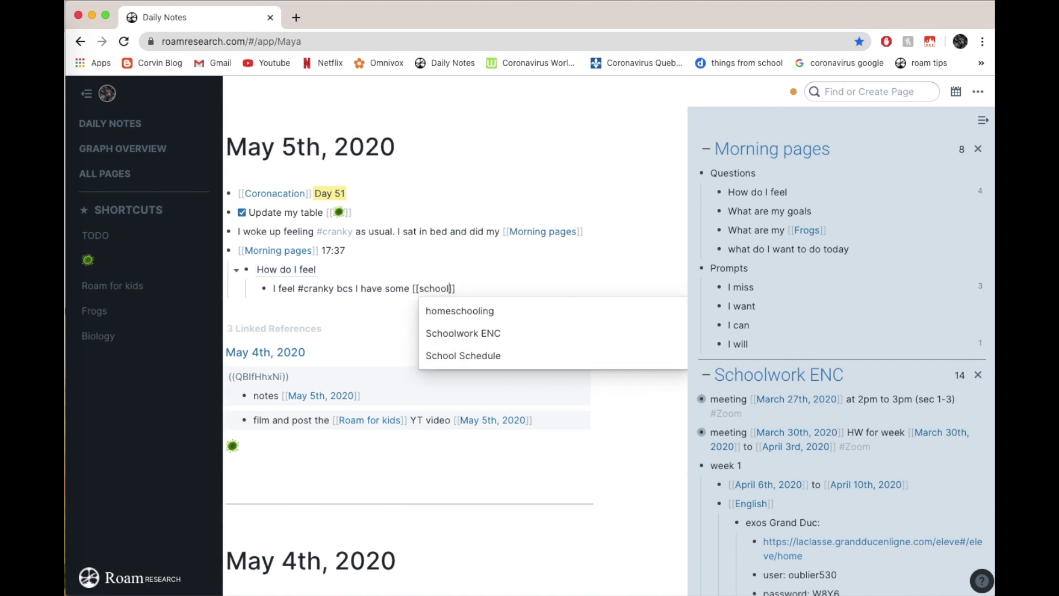
pyautogui.press('Escape')
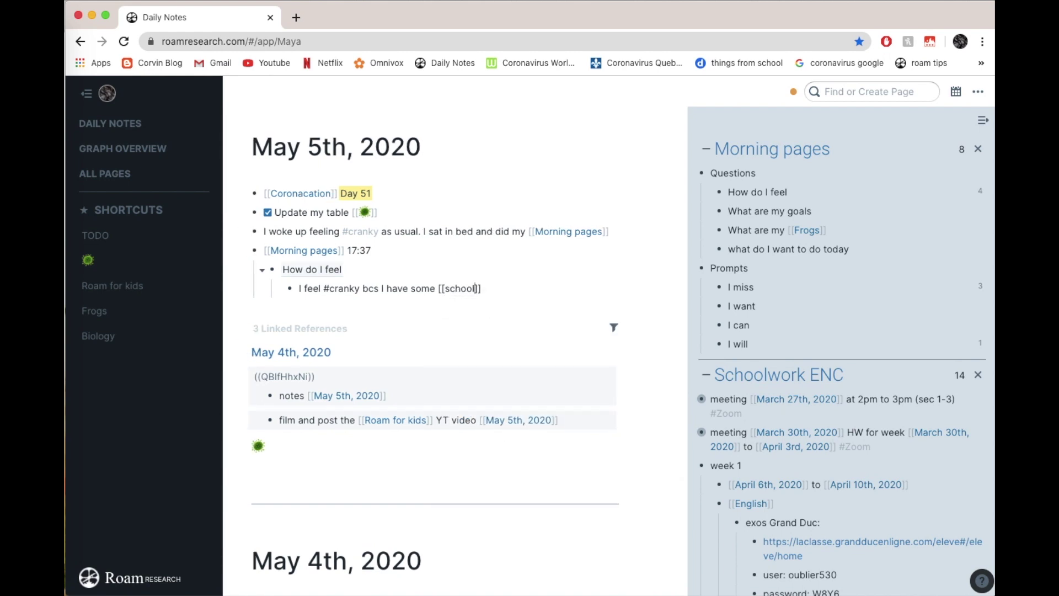
pyautogui.write('w')
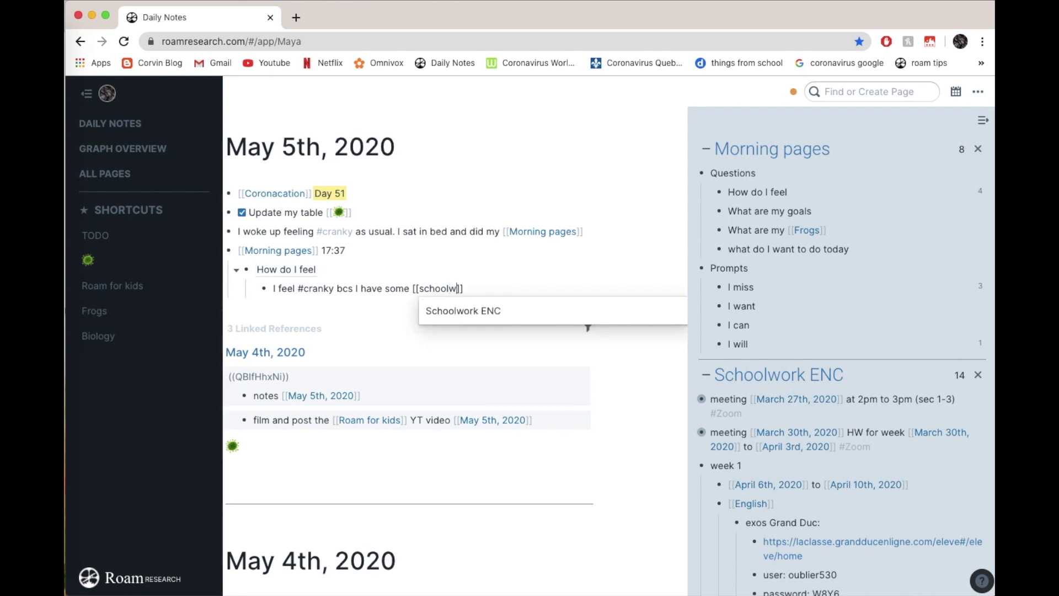
pyautogui.press('Down')
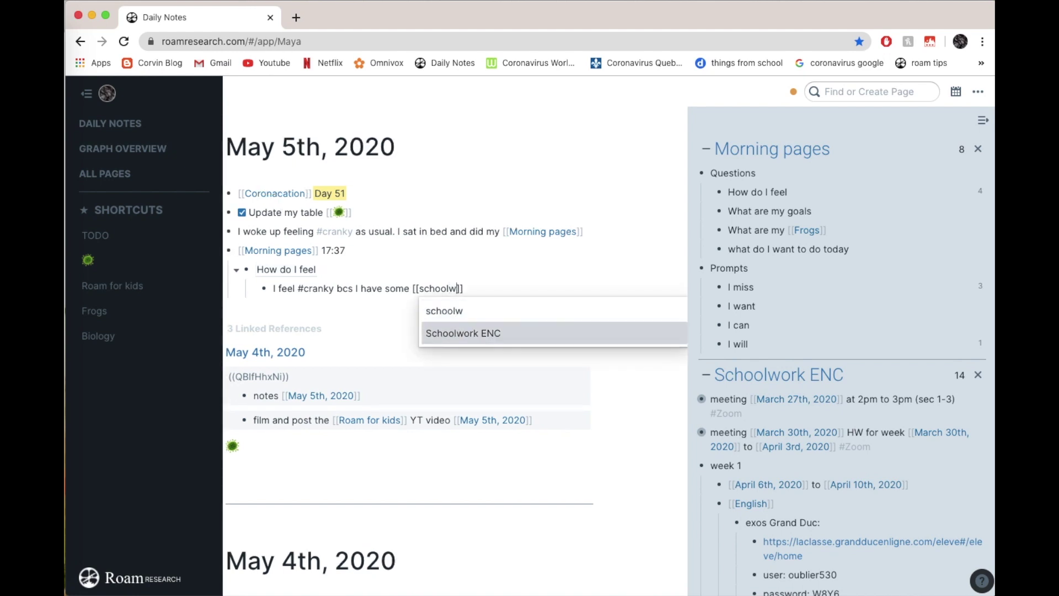
pyautogui.press('Return')
pyautogui.press('Return')
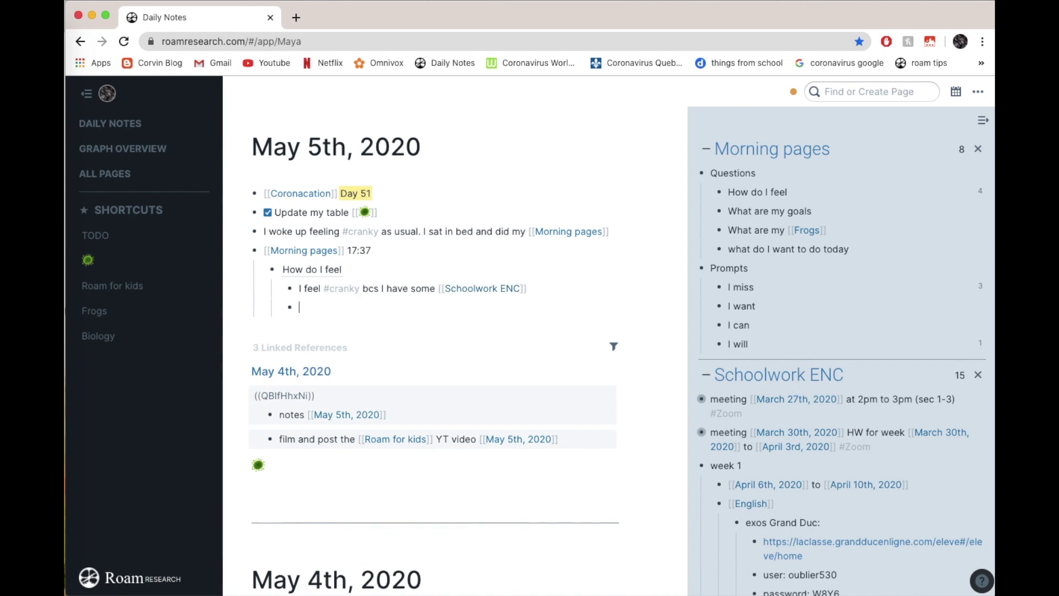
pyautogui.hotkey('shift', 'Tab')
# Step: Reference the 'I miss' prompt block and nest a bullet beneath it
pyautogui.write('((')
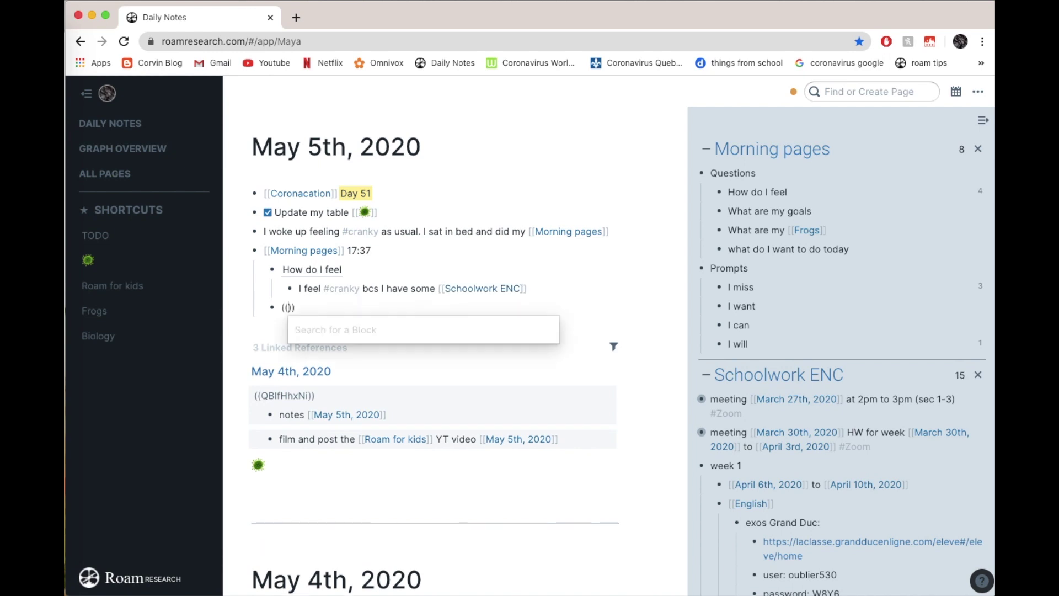
pyautogui.write('I MISS')
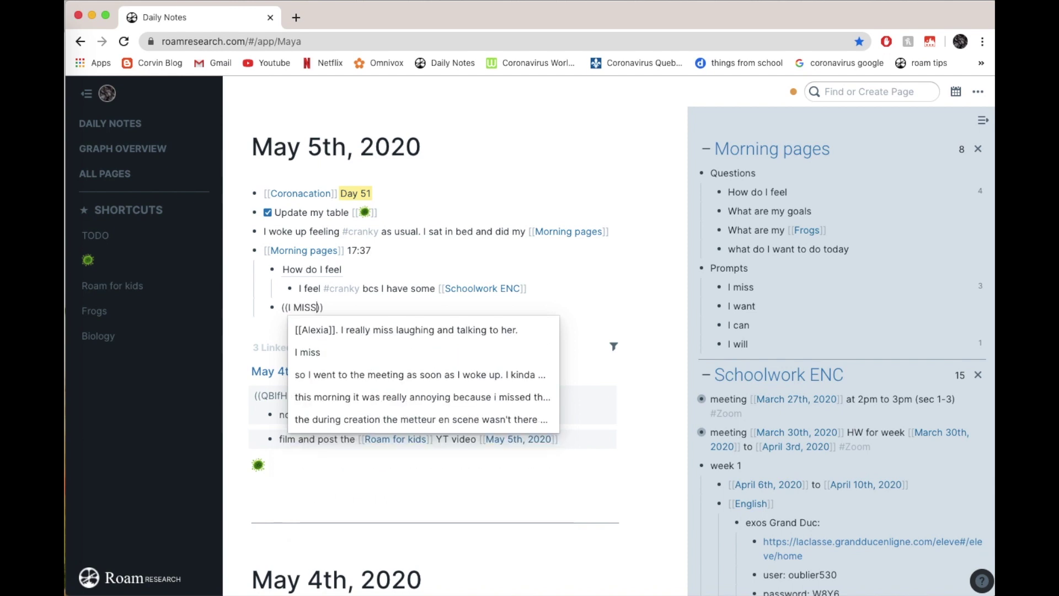
pyautogui.click(319, 350)
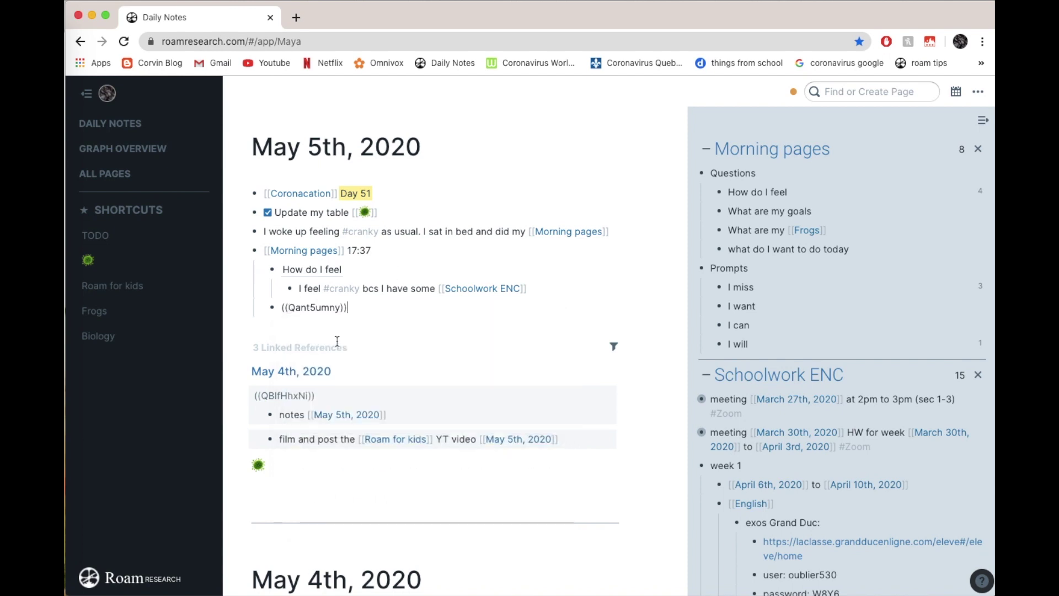
pyautogui.press('Return')
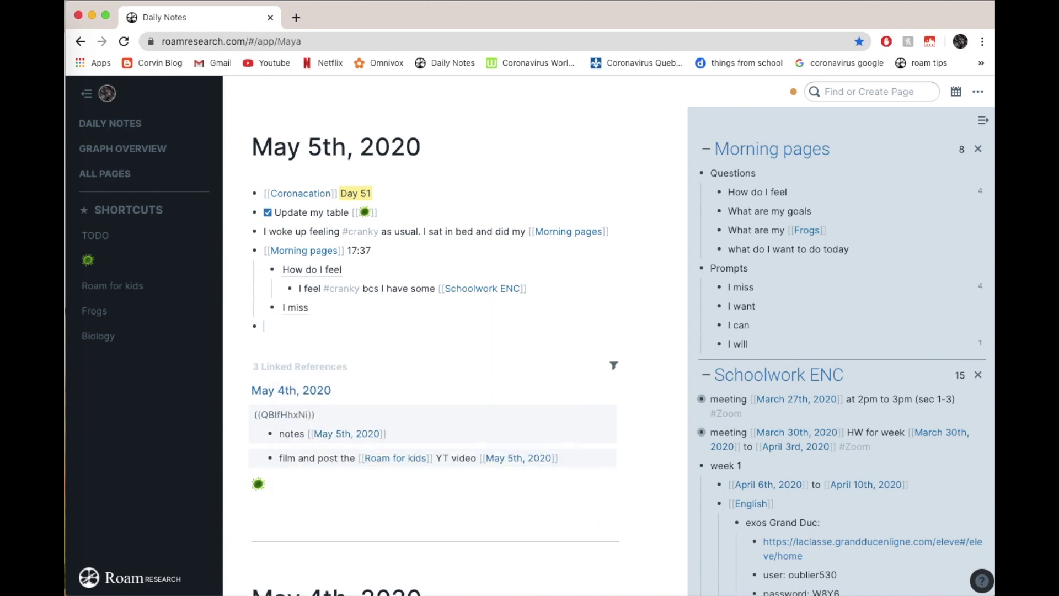
pyautogui.press('Tab')
pyautogui.press('Tab')
# Step: List school, friends and [[Ice Cream]] under I miss, then outdent a new empty bullet
pyautogui.write('school')
pyautogui.press('Return')
pyautogui.write('fr')
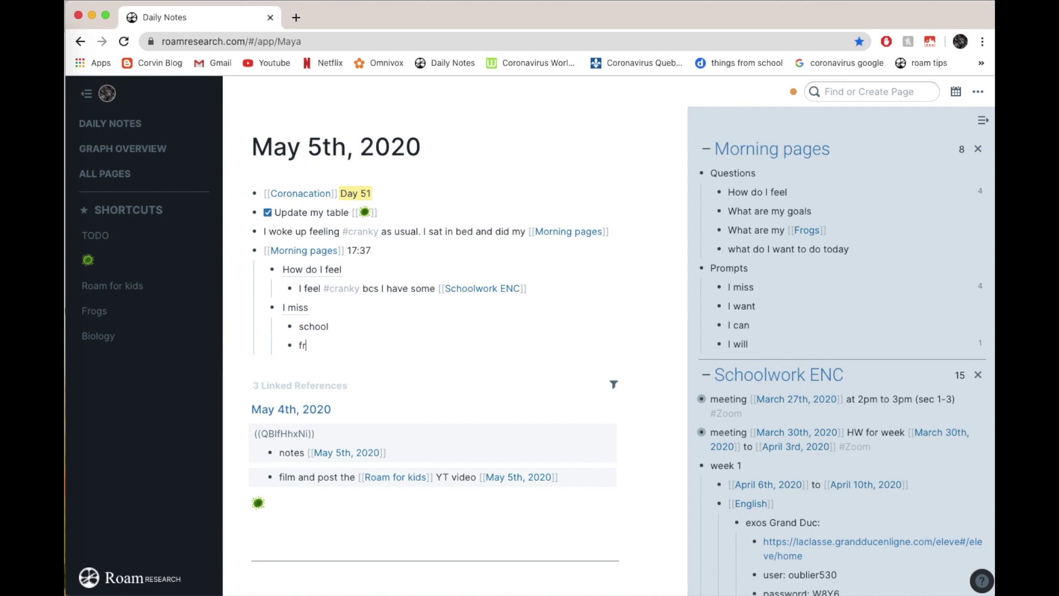
pyautogui.write('iiends')
pyautogui.press('Return')
pyautogui.write('[[ice')
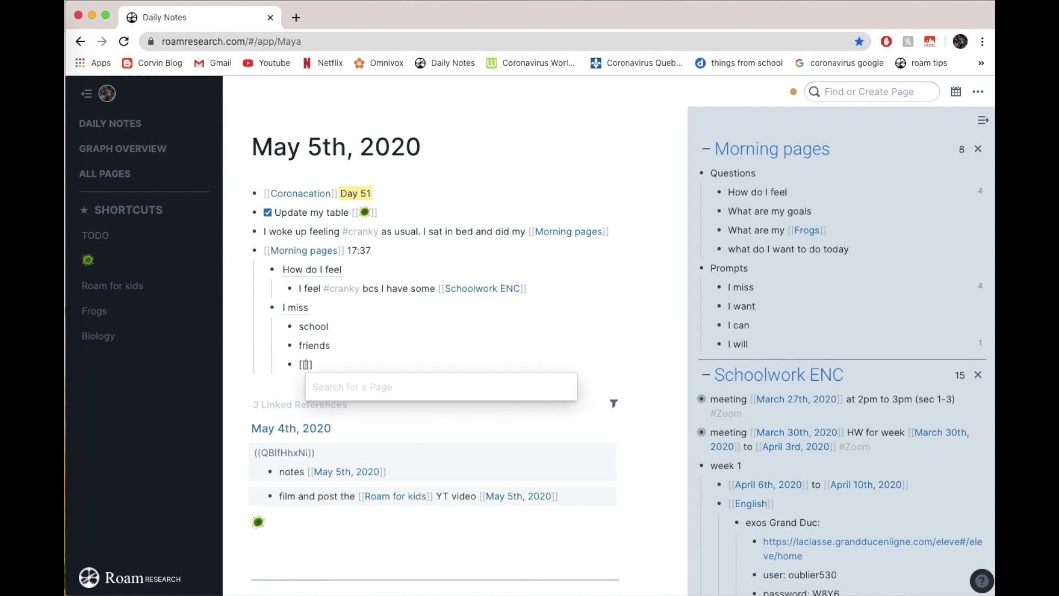
pyautogui.press('Return')
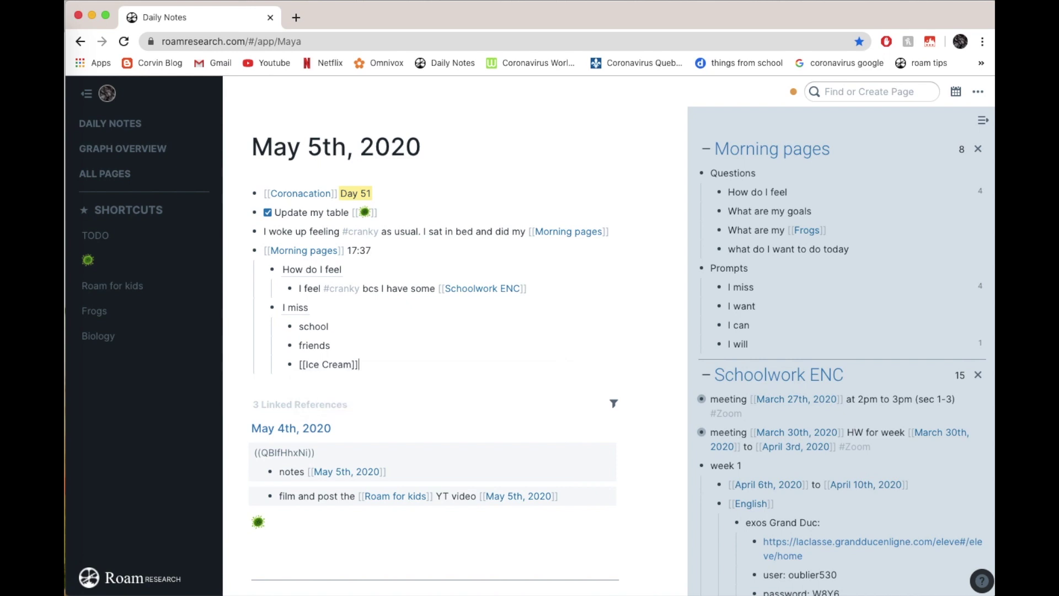
pyautogui.press('Return')
pyautogui.hotkey('shift', 'Tab')
pyautogui.hotkey('shift', 'Tab')
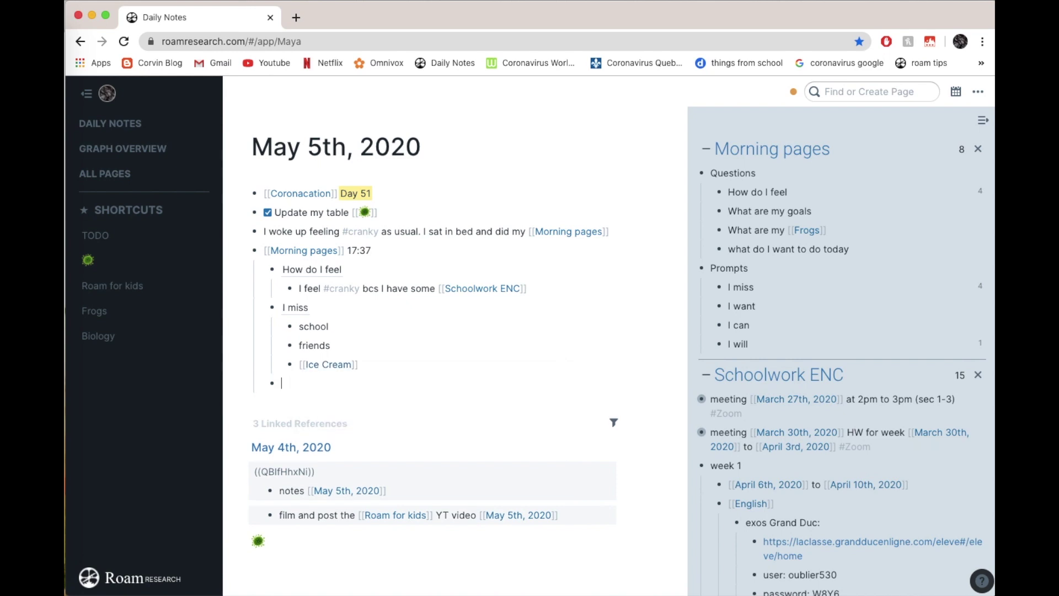
# Step: Extend the Morning pages time stamp into the range 17:37 - 17:39
pyautogui.click(391, 252)
pyautogui.write('- /')
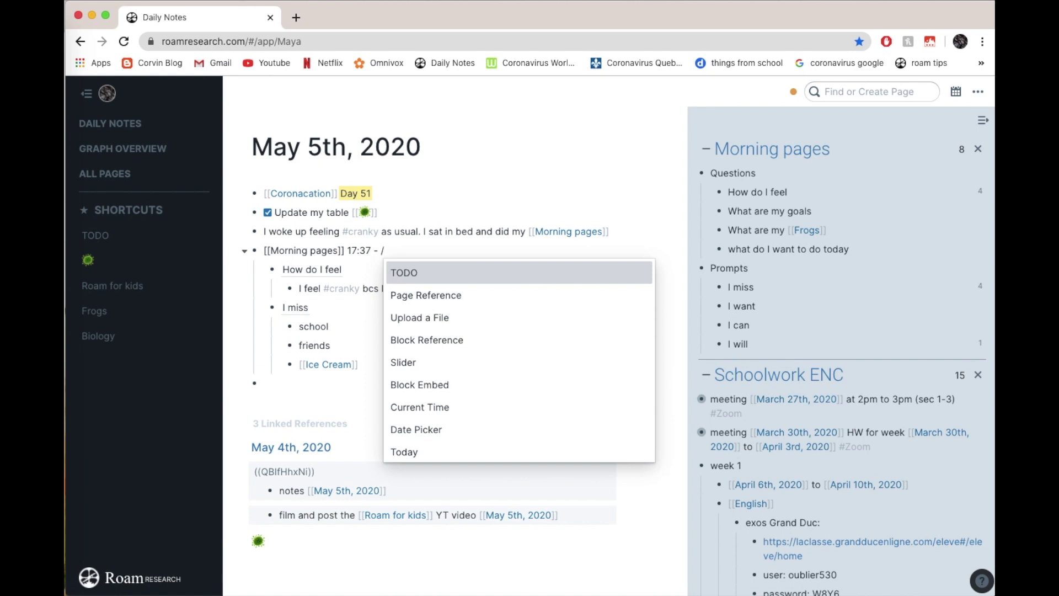
pyautogui.write('time')
pyautogui.press('Return')
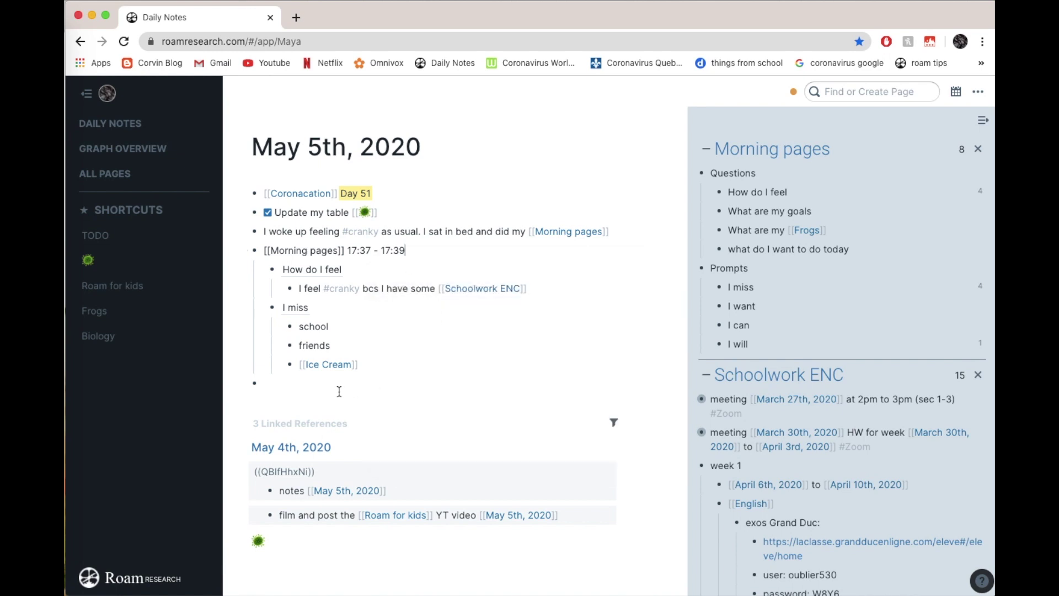
pyautogui.click(270, 381)
pyautogui.scroll(-1, 270, 381)
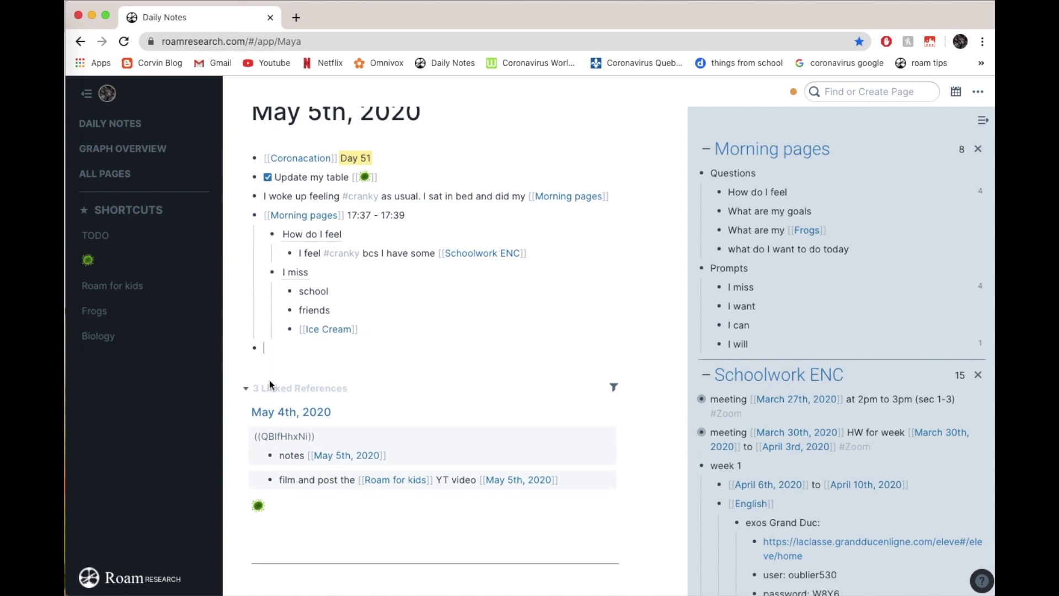
# Step: Add an unchecked to-do 'daily sentence'
pyautogui.write('/')
pyautogui.press('Return')
pyautogui.write('daily snetence')
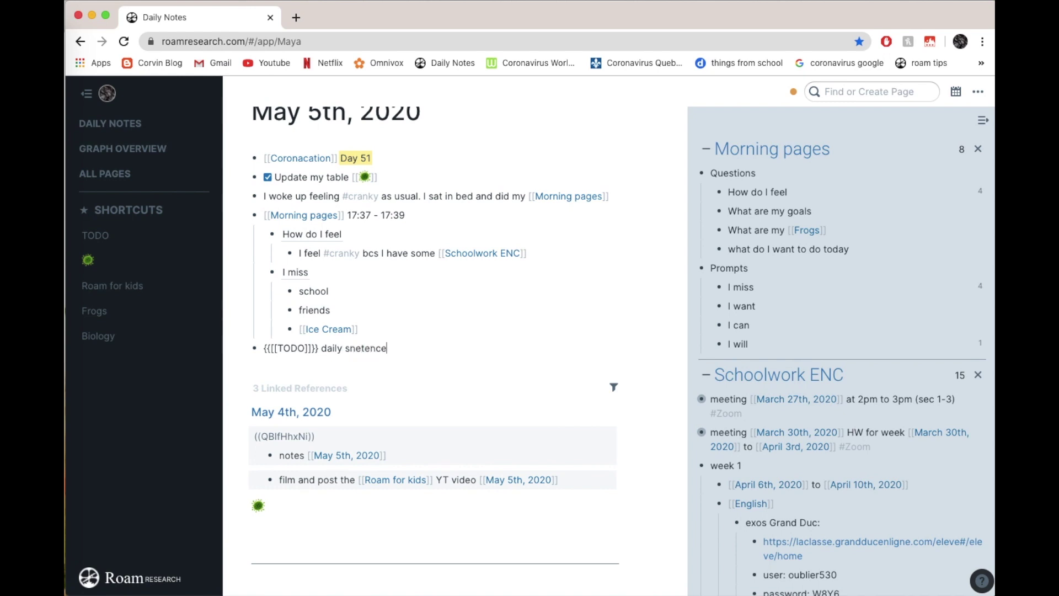
pyautogui.press('BackSpace')
pyautogui.press('BackSpace')
pyautogui.press('BackSpace')
pyautogui.press('BackSpace')
pyautogui.press('BackSpace')
pyautogui.press('BackSpace')
pyautogui.press('BackSpace')
pyautogui.write('entence')
pyautogui.press('Return')
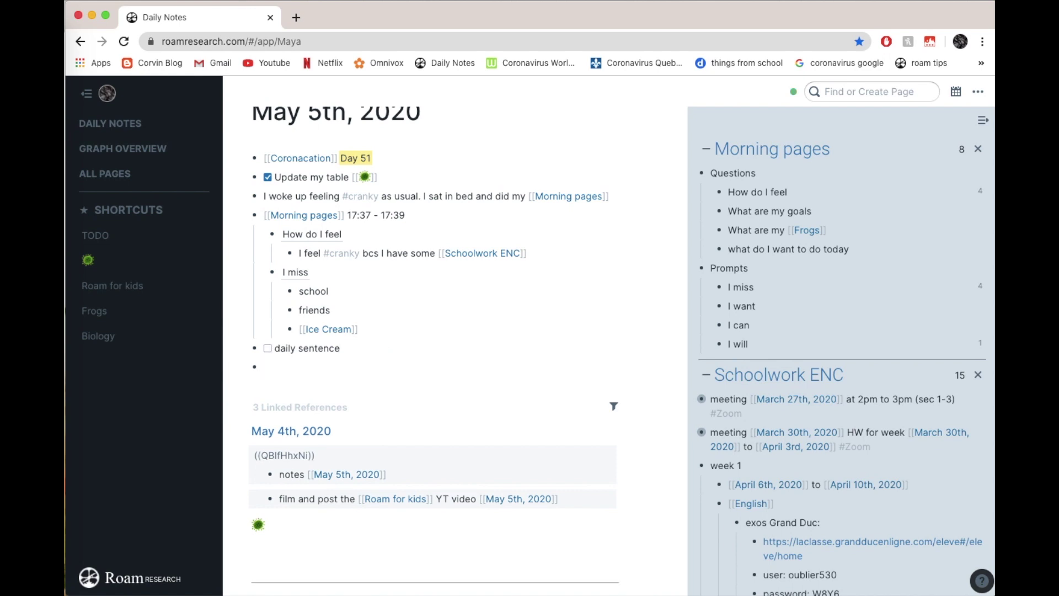
# Step: Add a to-do 'study for [[History]]' with a nested [[Industrialisation]] link beneath it
pyautogui.hotkey('ctrl', 'Return')
pyautogui.write('stufy')
pyautogui.press('BackSpace')
pyautogui.press('BackSpace')
pyautogui.write('dy for')
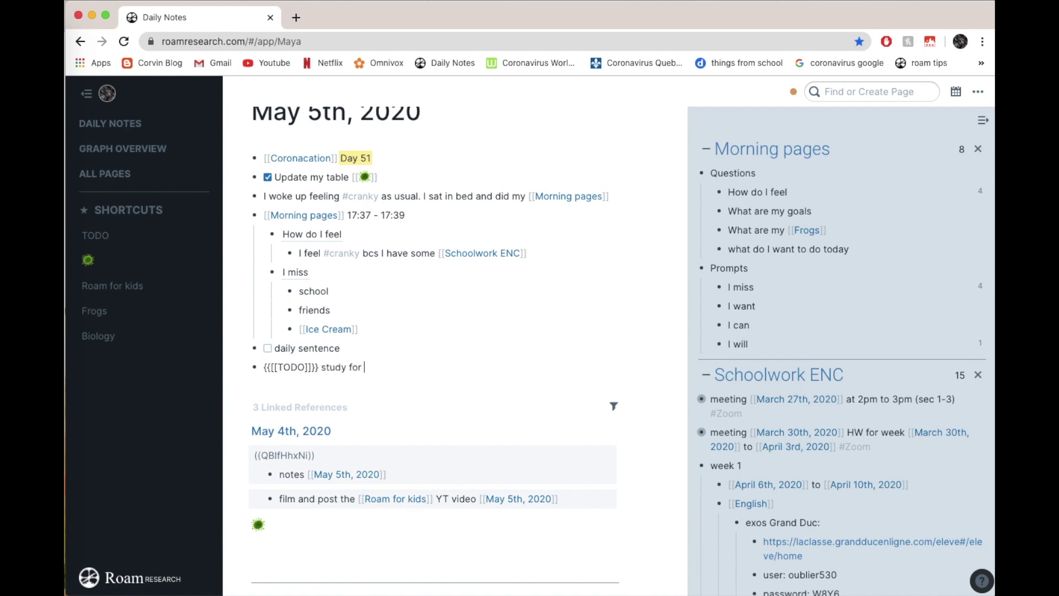
pyautogui.write(' [[hiat')
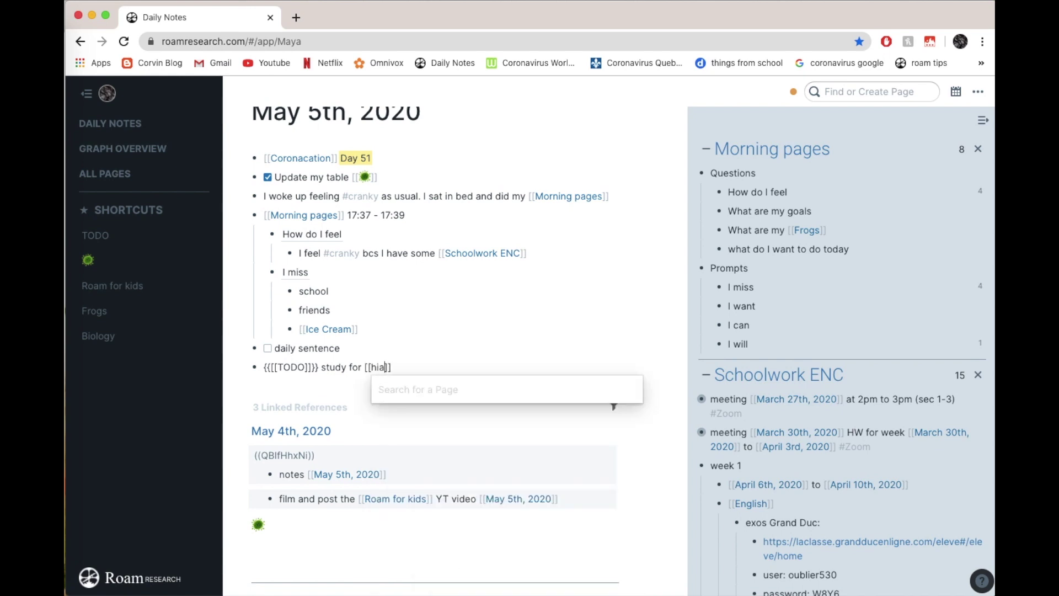
pyautogui.press('BackSpace')
pyautogui.write('st')
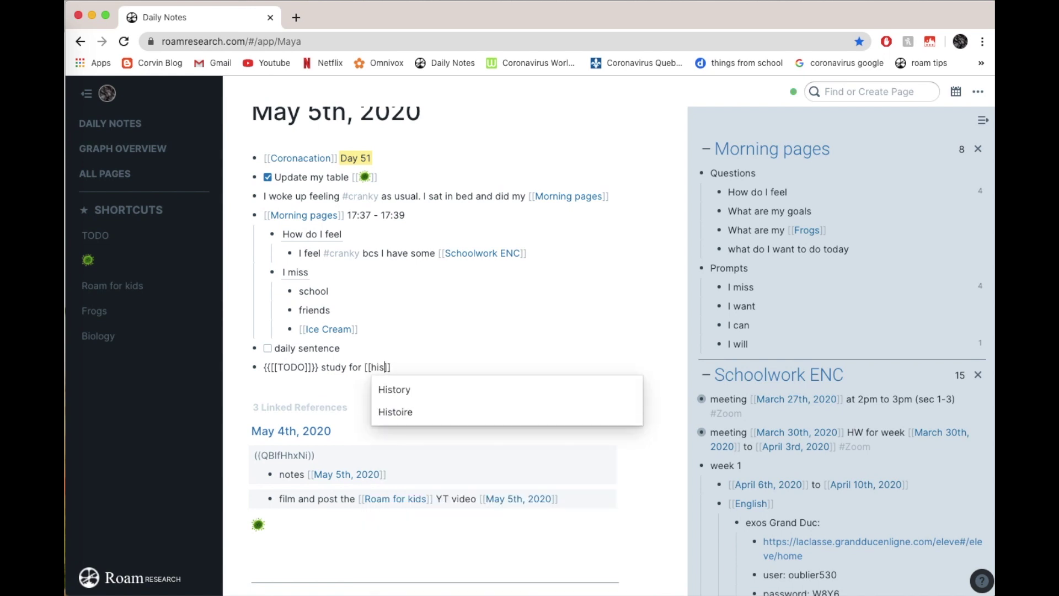
pyautogui.press('Return')
pyautogui.press('Return')
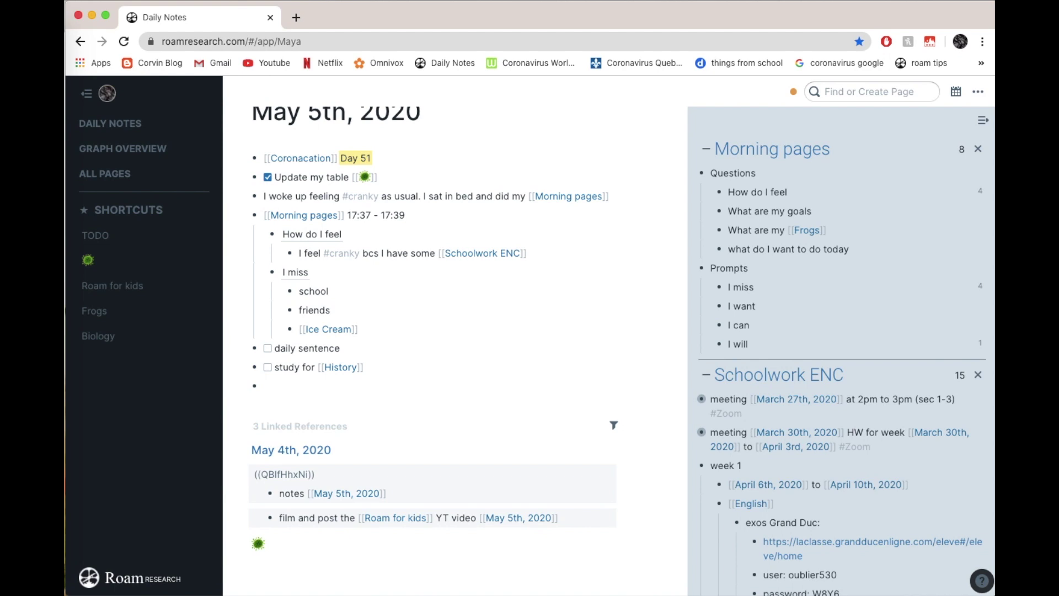
pyautogui.press('Tab')
pyautogui.write('[[i')
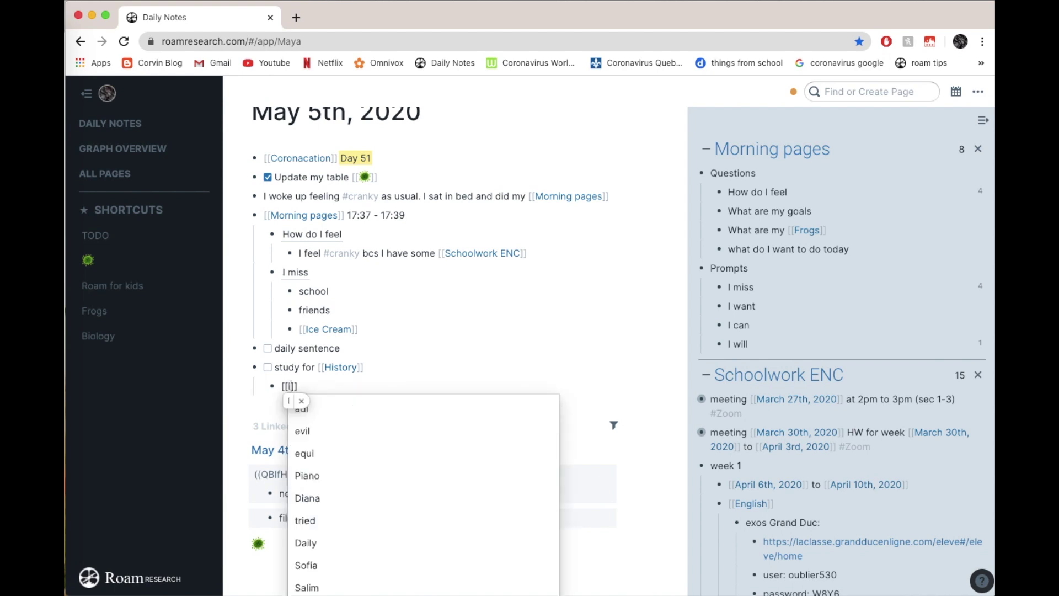
pyautogui.write('nd')
pyautogui.press('Down')
# Step: Link the Industrialisation page and start a new top-level bullet below it
pyautogui.press('Return')
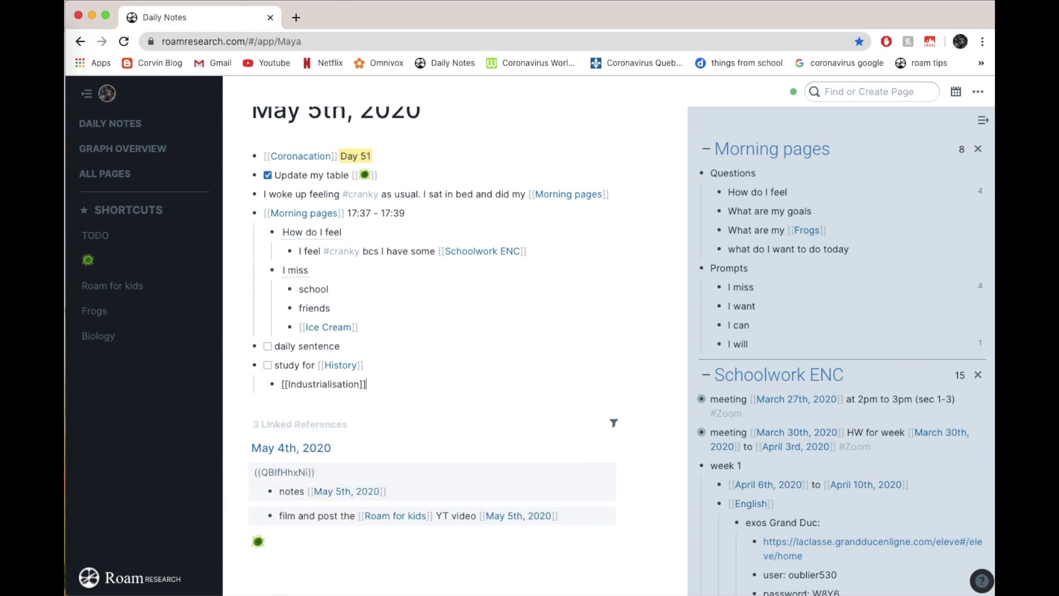
pyautogui.press('Return')
pyautogui.hotkey('shift', 'Tab')
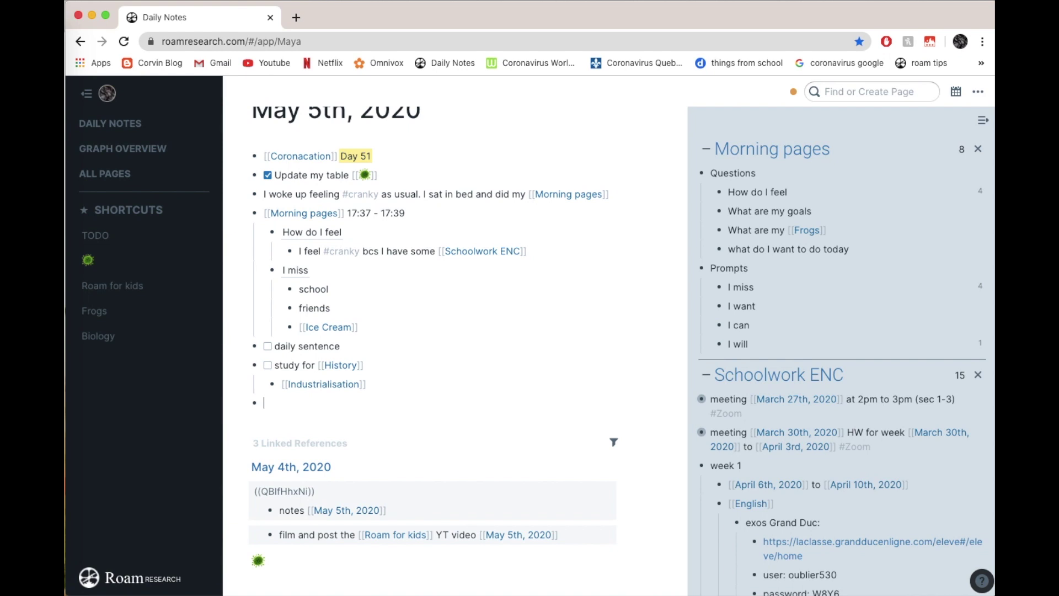
# Step: Add a [[Mathématiques]] to-do with a classmate's tag at 11h30 #statistics #notgoing
pyautogui.write('/')
pyautogui.press('Return')
pyautogui.write('[[math')
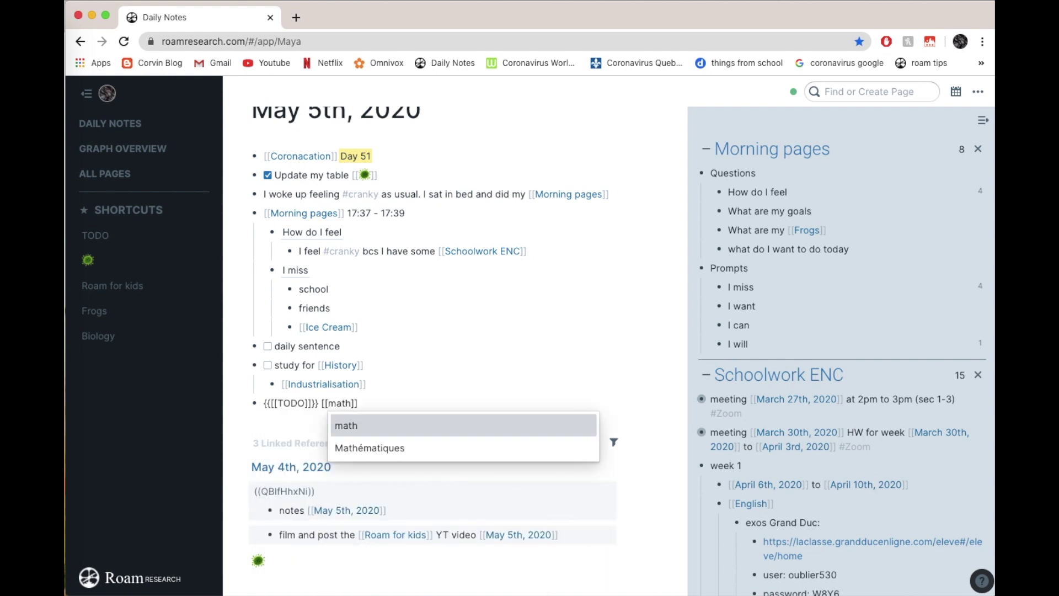
pyautogui.press('Down')
pyautogui.press('Return')
pyautogui.write('with')
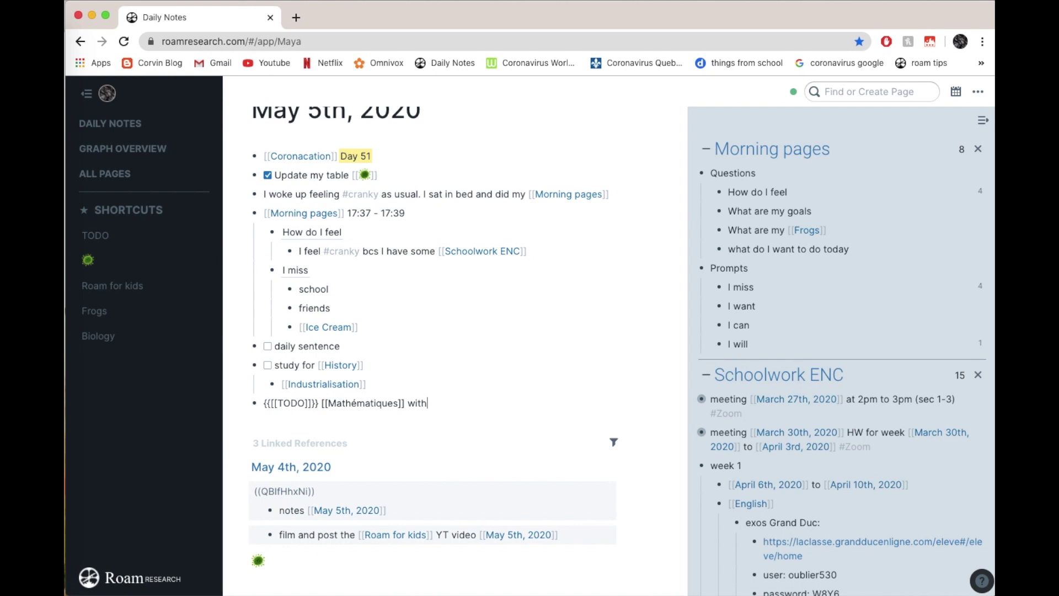
pyautogui.write(' #robert')
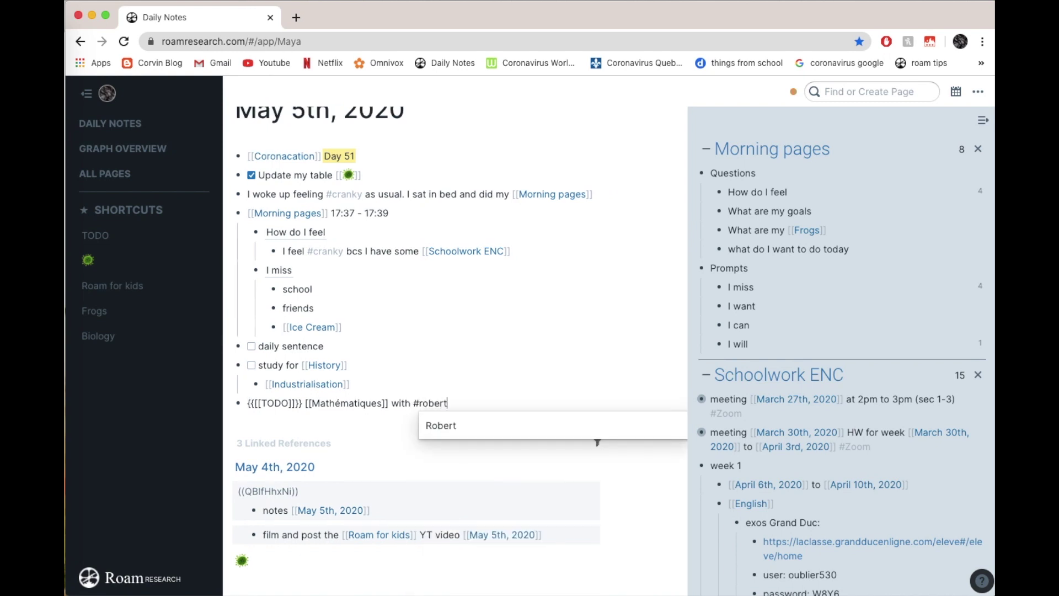
pyautogui.press('Return')
pyautogui.write('at ')
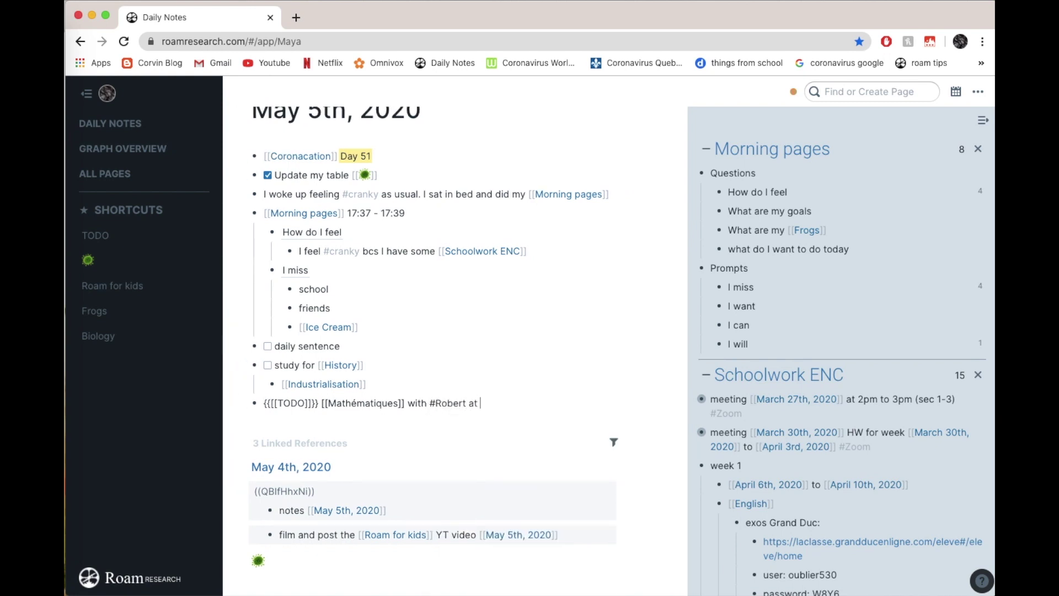
pyautogui.write('11h30 #sta')
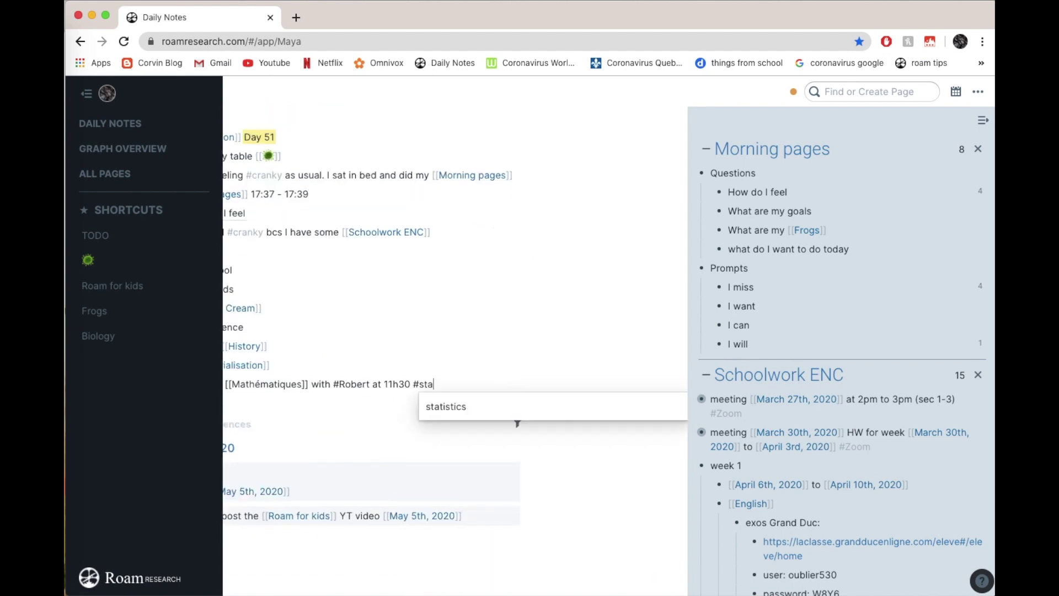
pyautogui.press('Return')
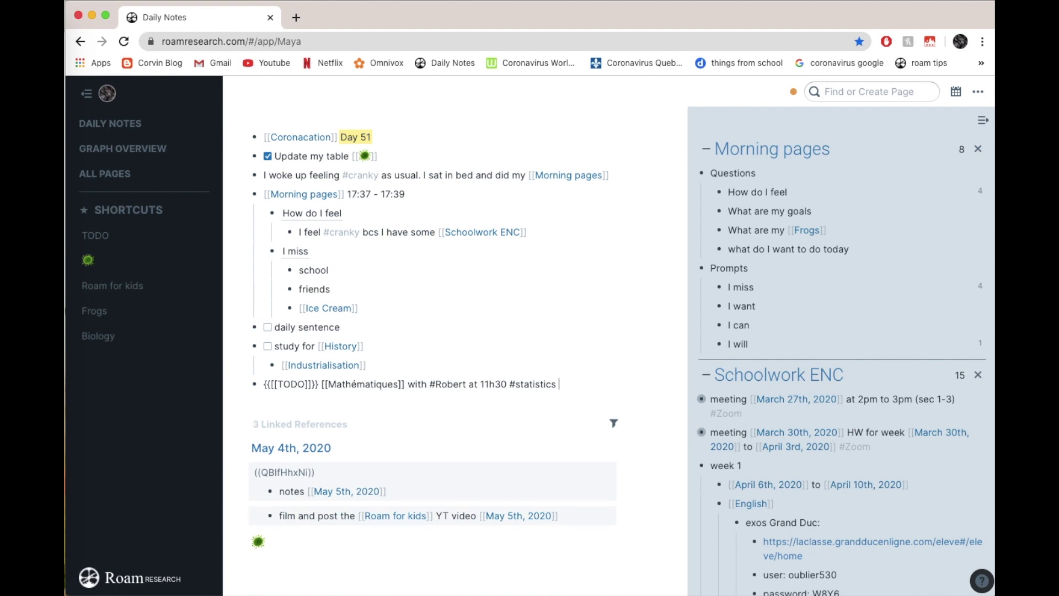
pyautogui.write('#')
pyautogui.write('not')
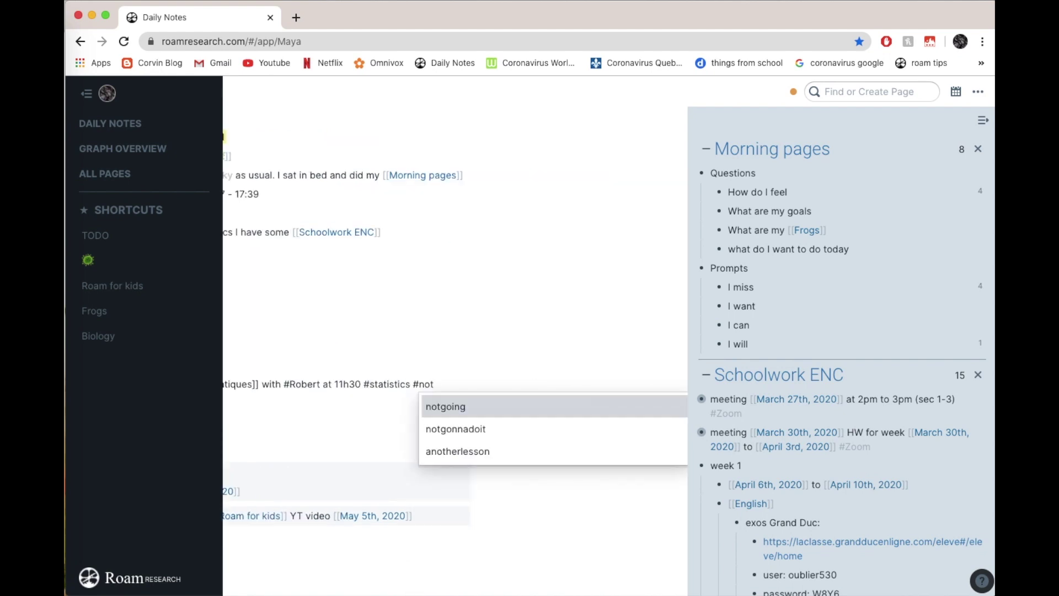
pyautogui.press('Return')
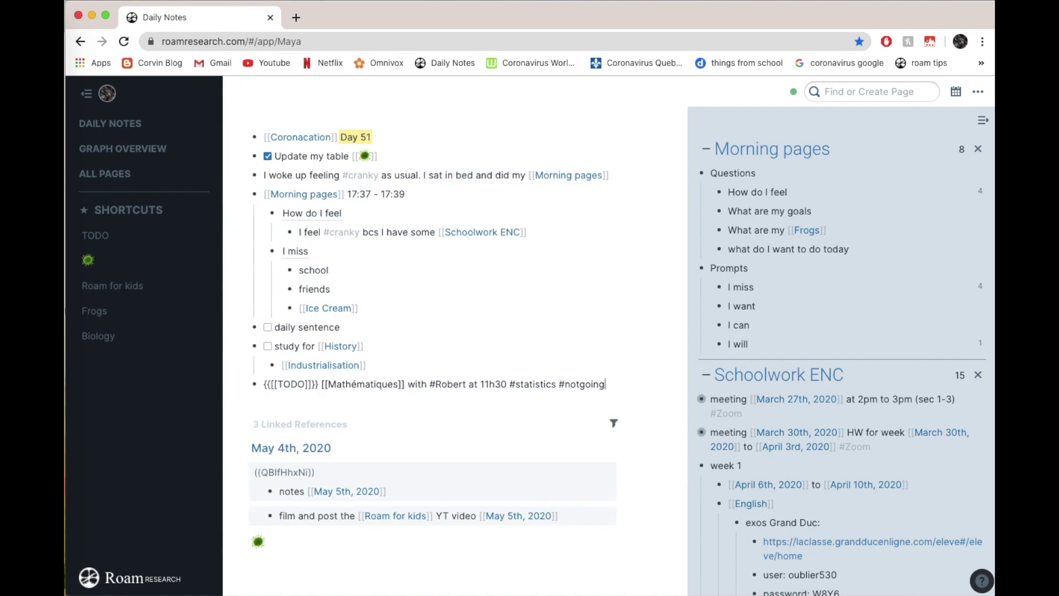
pyautogui.press('Return')
# Step: Add a [[Muscu]] to-do with a person's tag at 1h30 #willattend
pyautogui.write('1')
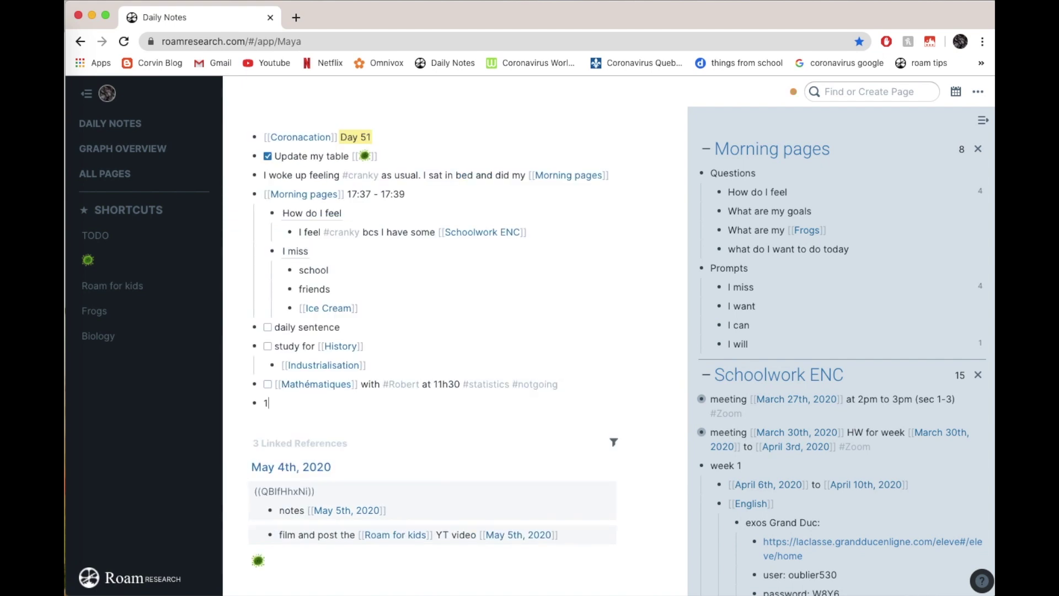
pyautogui.press('BackSpace')
pyautogui.hotkey('ctrl', 'Return')
pyautogui.write('[[TODO]]}} [[')
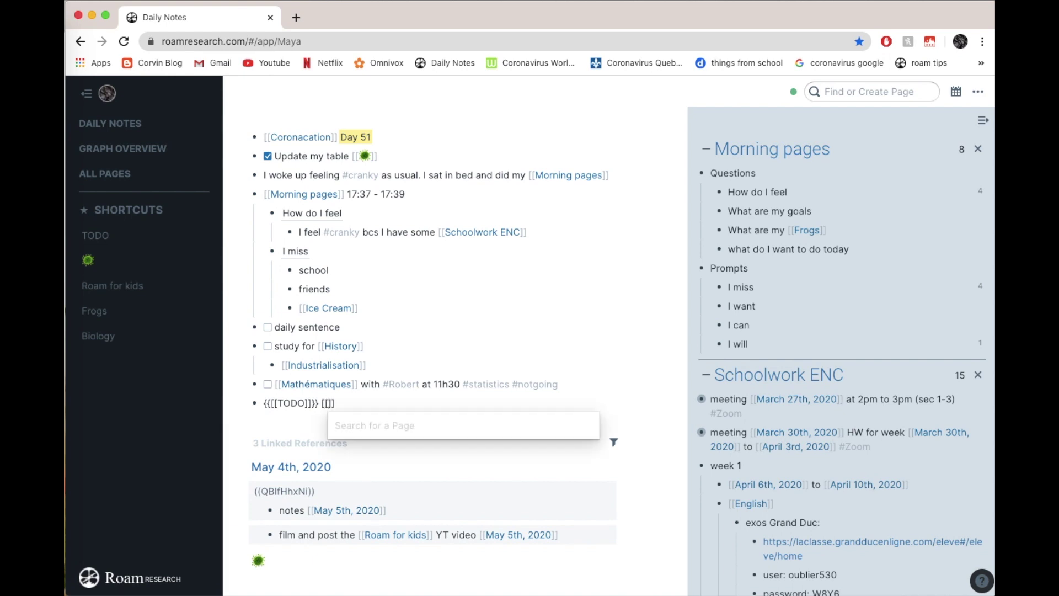
pyautogui.write('Muscu]]')
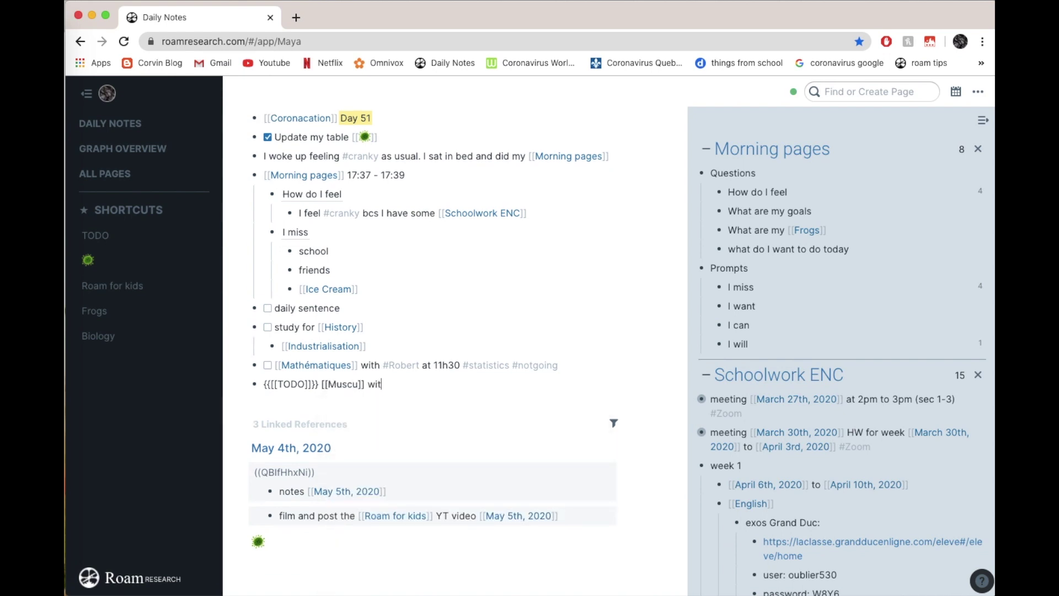
pyautogui.write('h #')
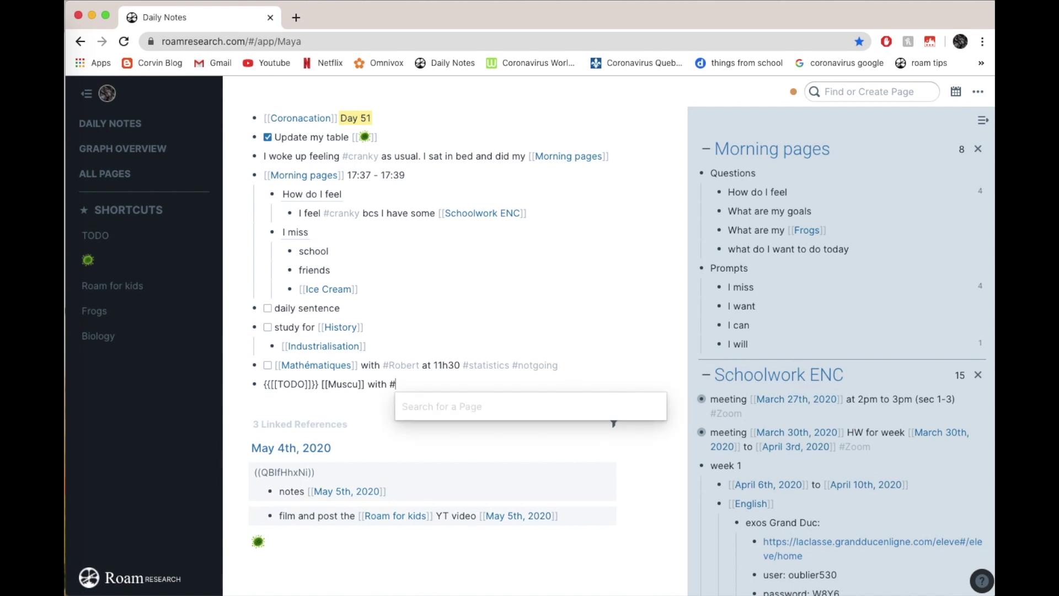
pyautogui.write('pahs')
pyautogui.press('BackSpace')
pyautogui.press('BackSpace')
pyautogui.write('sh')
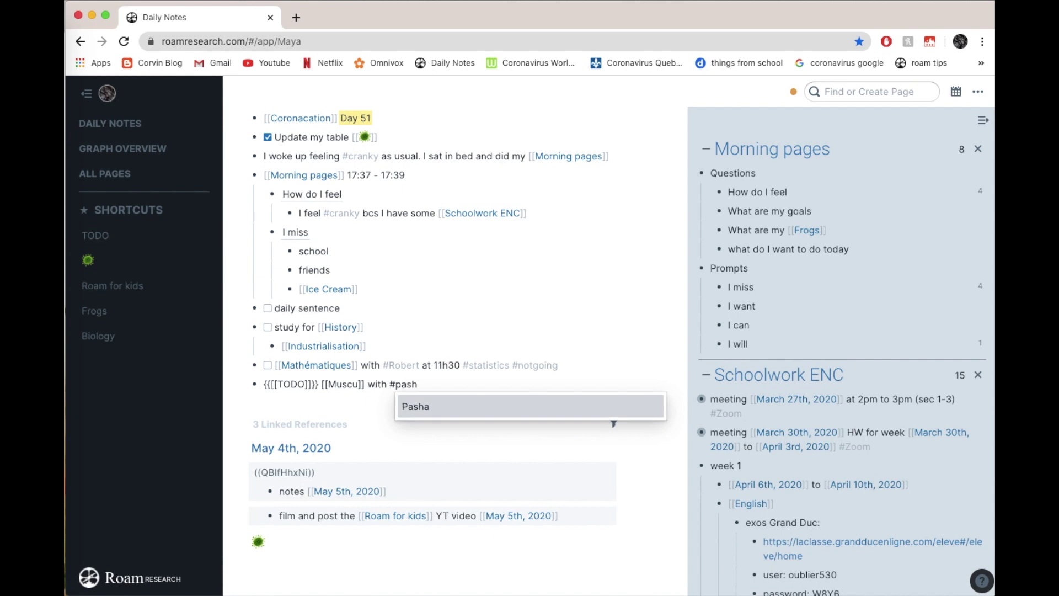
pyautogui.press('Return')
pyautogui.write('at 1h30 ')
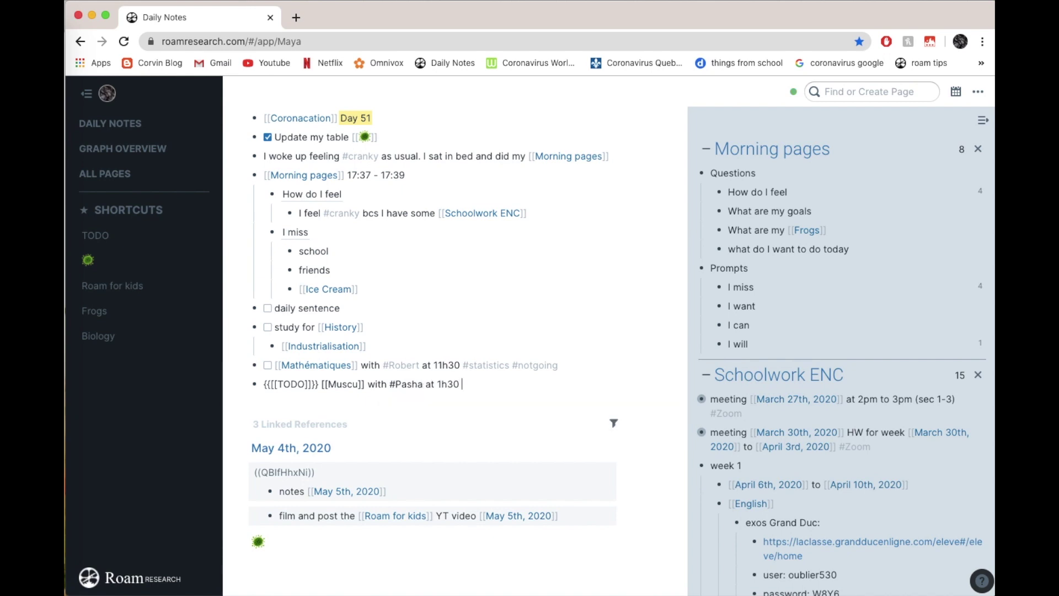
pyautogui.write('#wi')
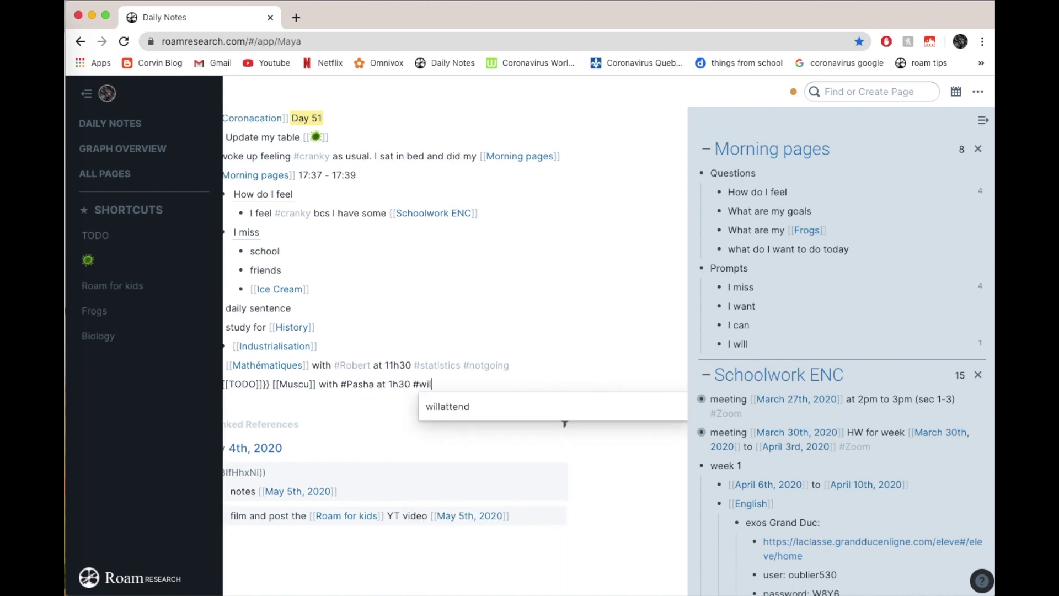
pyautogui.write('l')
pyautogui.press('Return')
pyautogui.press('Return')
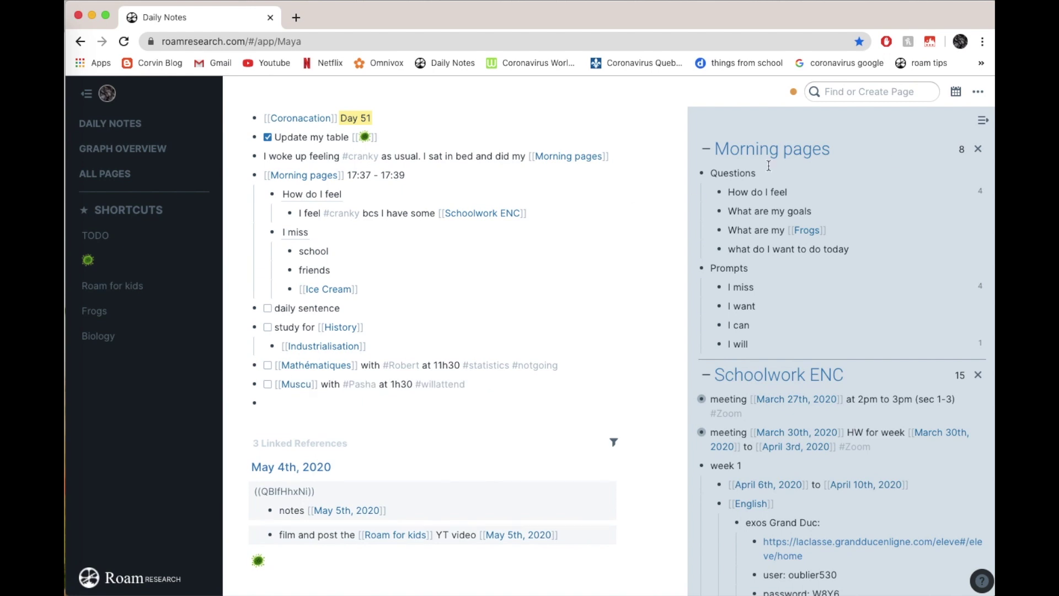
# Step: Add a [[Flex]] to-do tagging a classmate at 2h20 #willattend, leaving an empty bullet below
pyautogui.click(982, 120)
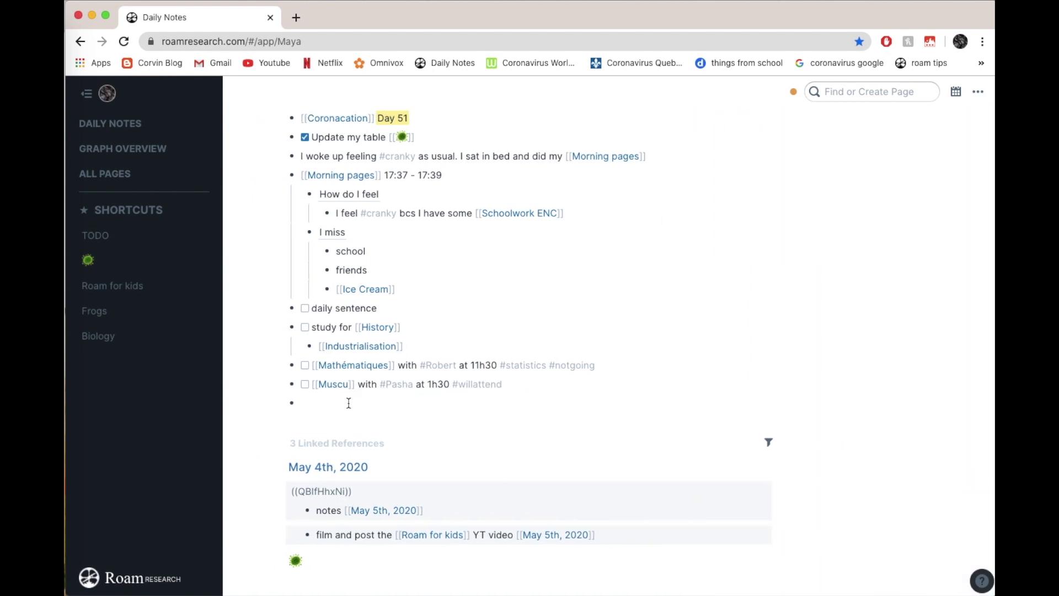
pyautogui.press('super+Return')
pyautogui.write('[[Flex')
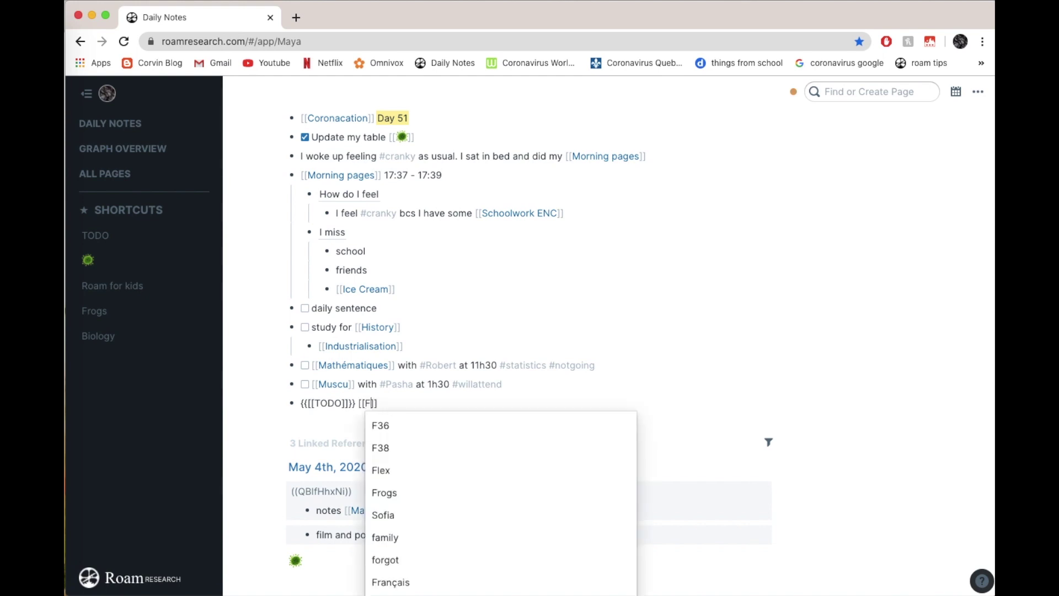
pyautogui.write(']] with')
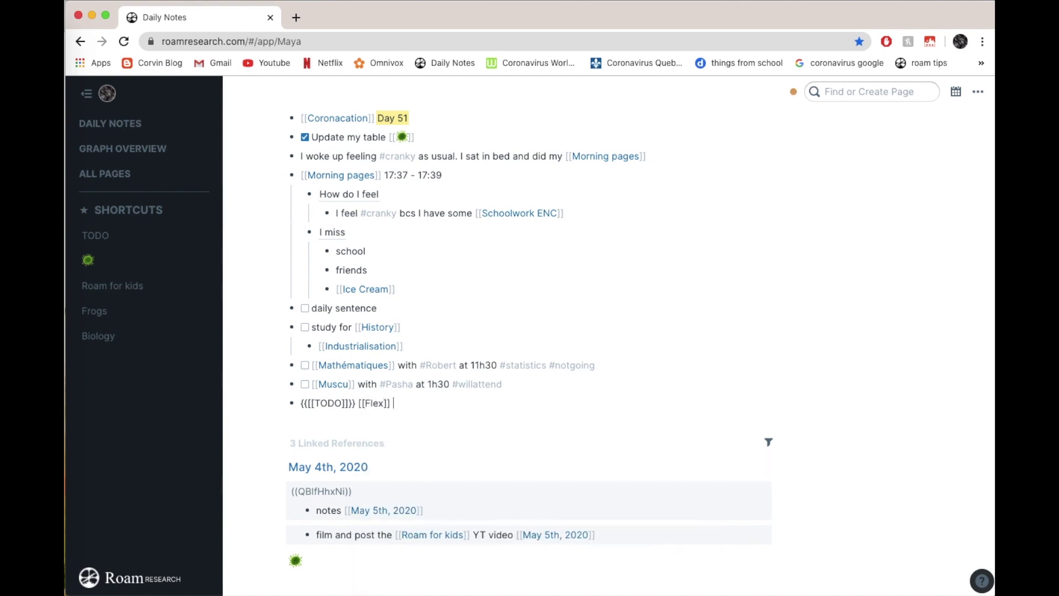
pyautogui.write(' #')
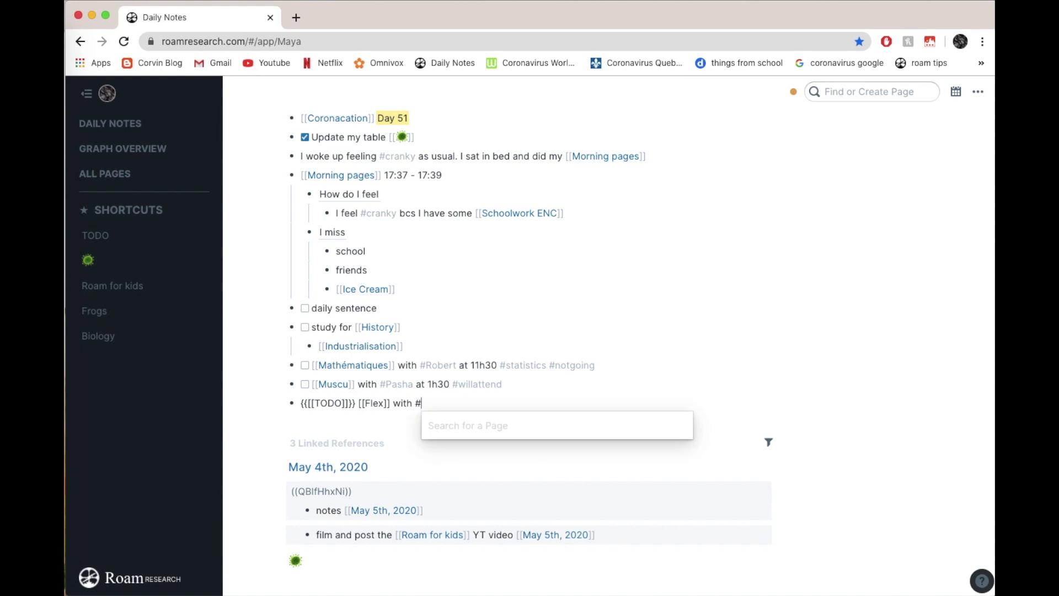
pyautogui.write('elen')
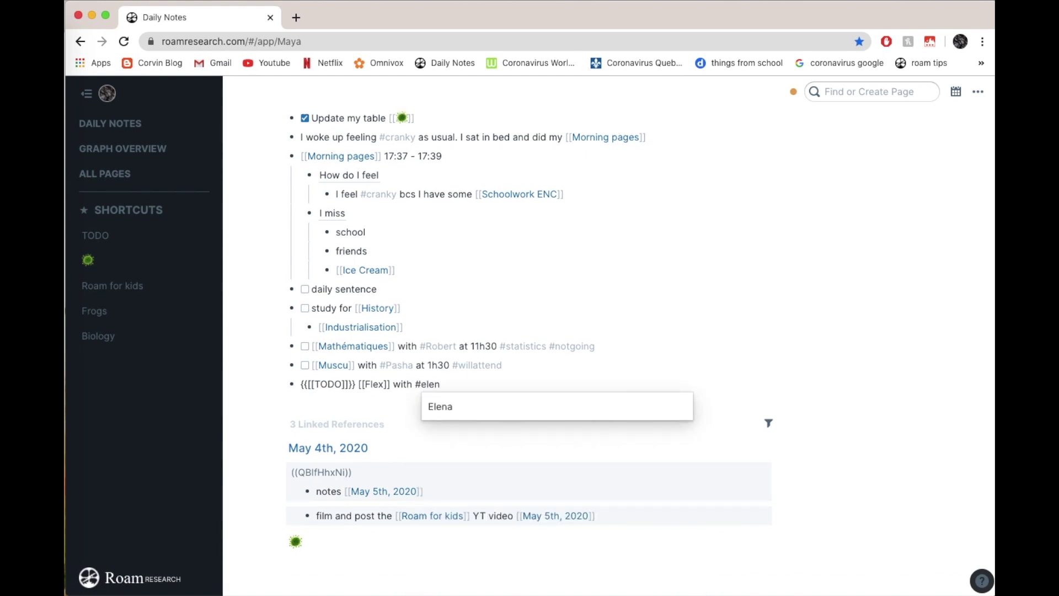
pyautogui.press('Return')
pyautogui.write('at ')
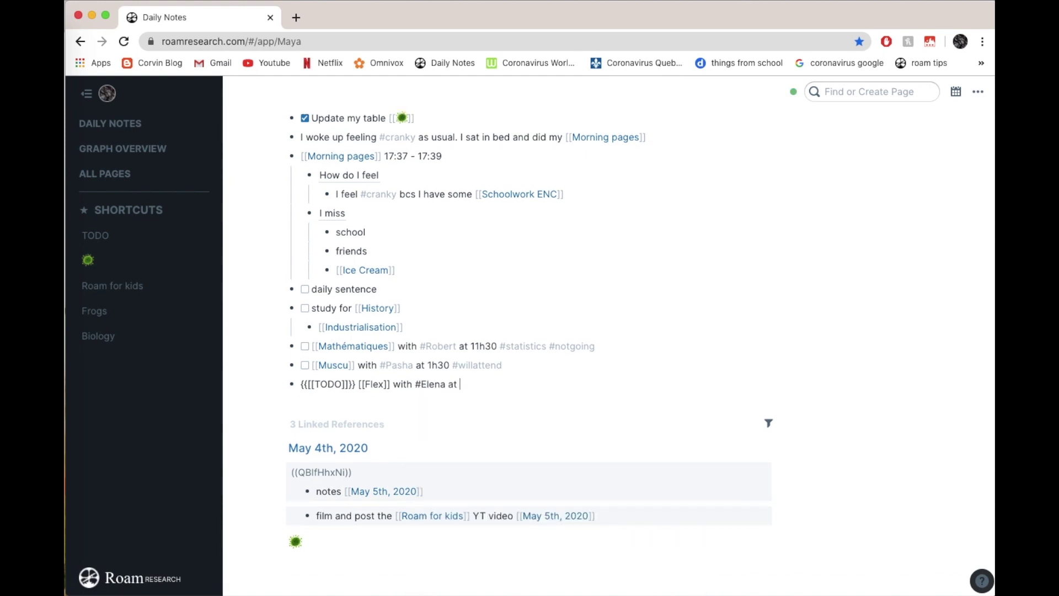
pyautogui.write('2h1')
pyautogui.write('20 ')
pyautogui.write('#wi')
pyautogui.write('ll')
pyautogui.press('Down')
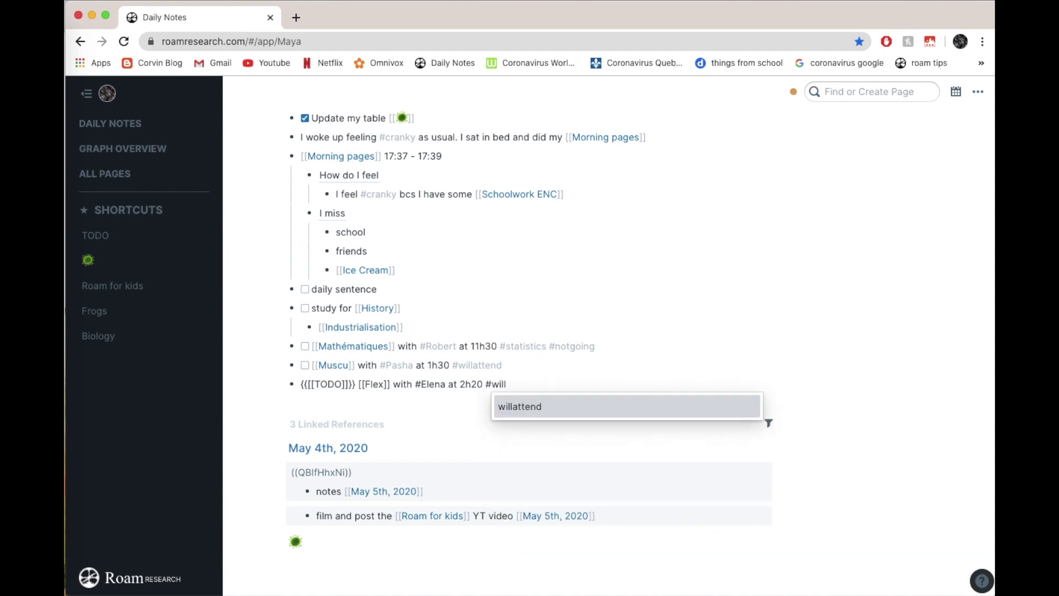
pyautogui.press('Return')
pyautogui.press('Return')
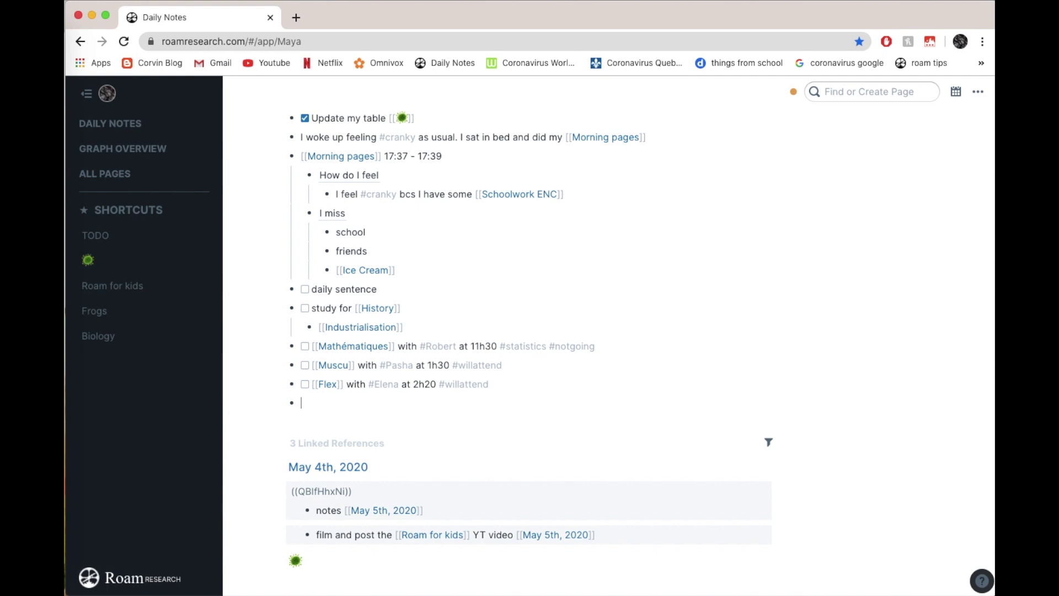
# Step: Write '#mama will teach me some [[Excel]]' and add a to-do 'Make some homemade chocolate'
pyautogui.write('#')
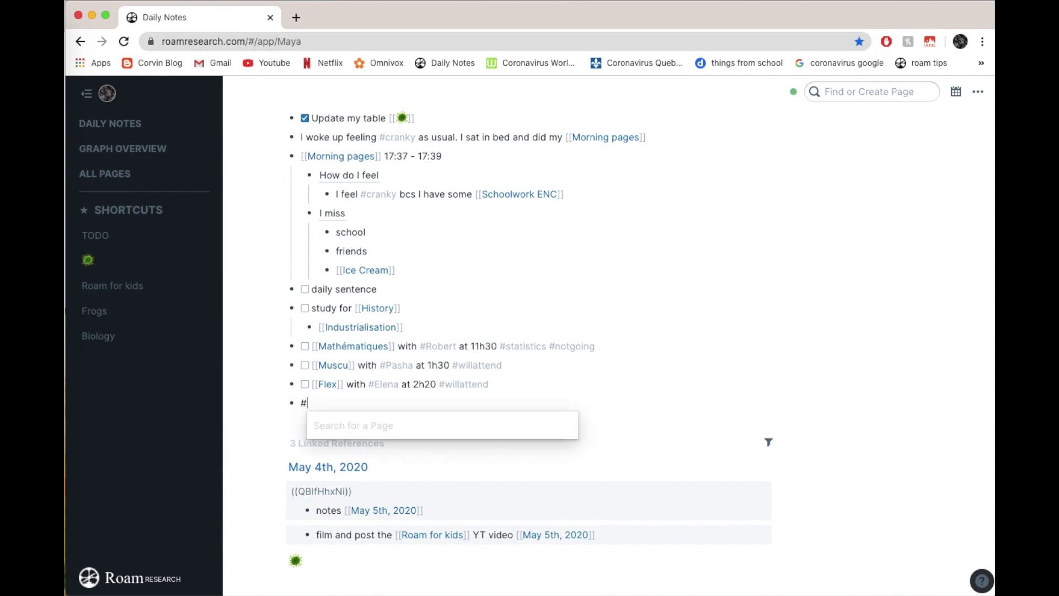
pyautogui.write('mama ')
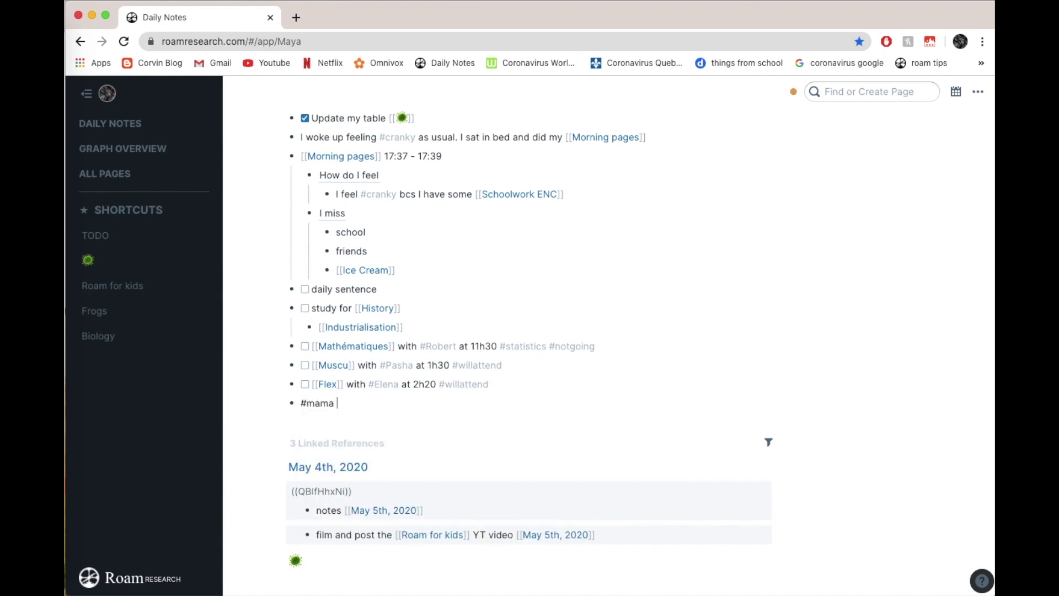
pyautogui.write('will teach me some [[excel')
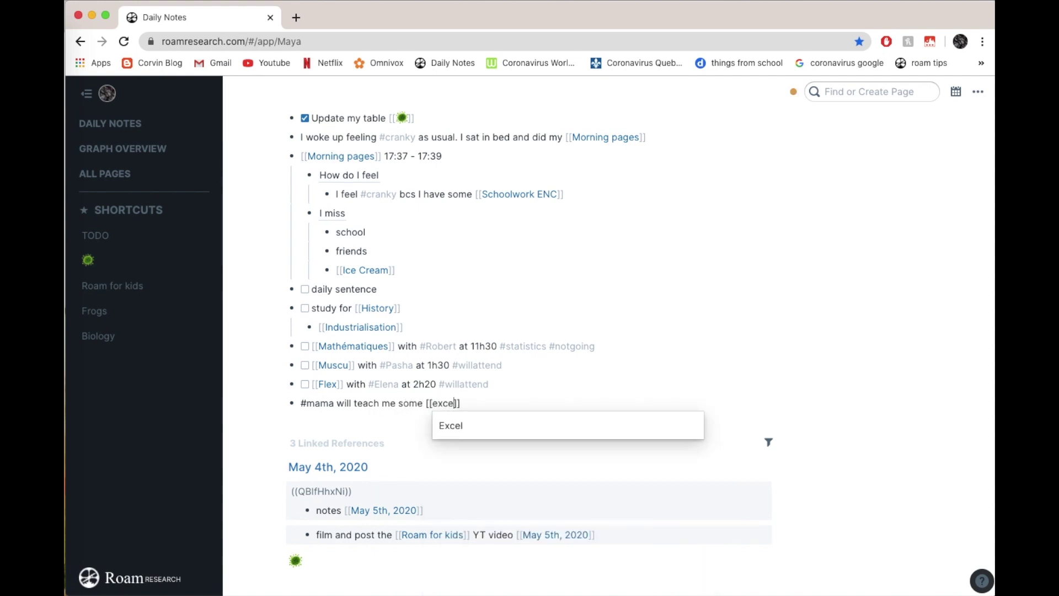
pyautogui.press('Return')
pyautogui.press('Return')
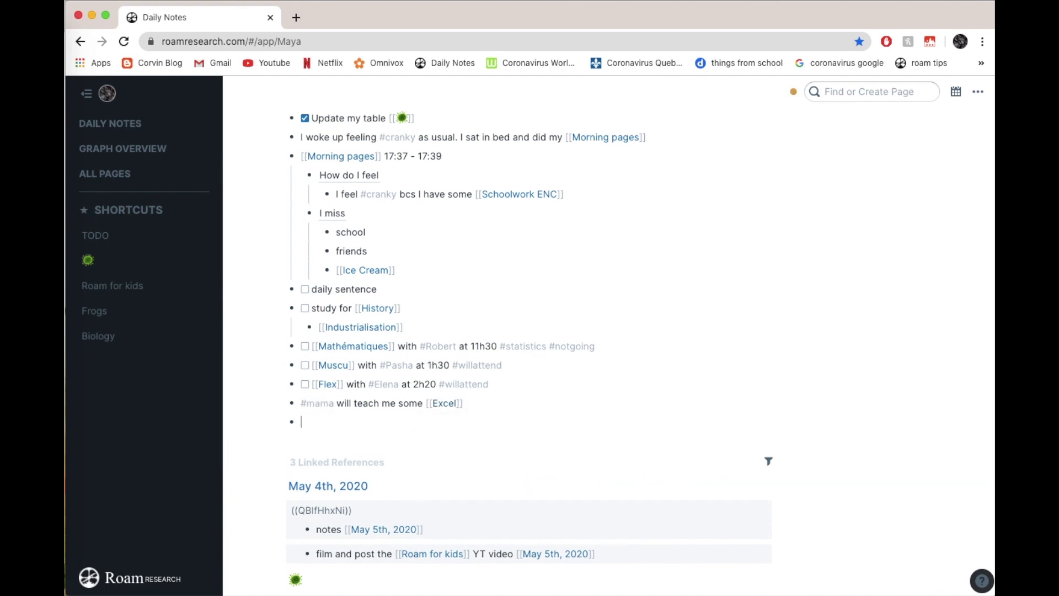
pyautogui.write('/')
pyautogui.press('Return')
pyautogui.write('Make some ho')
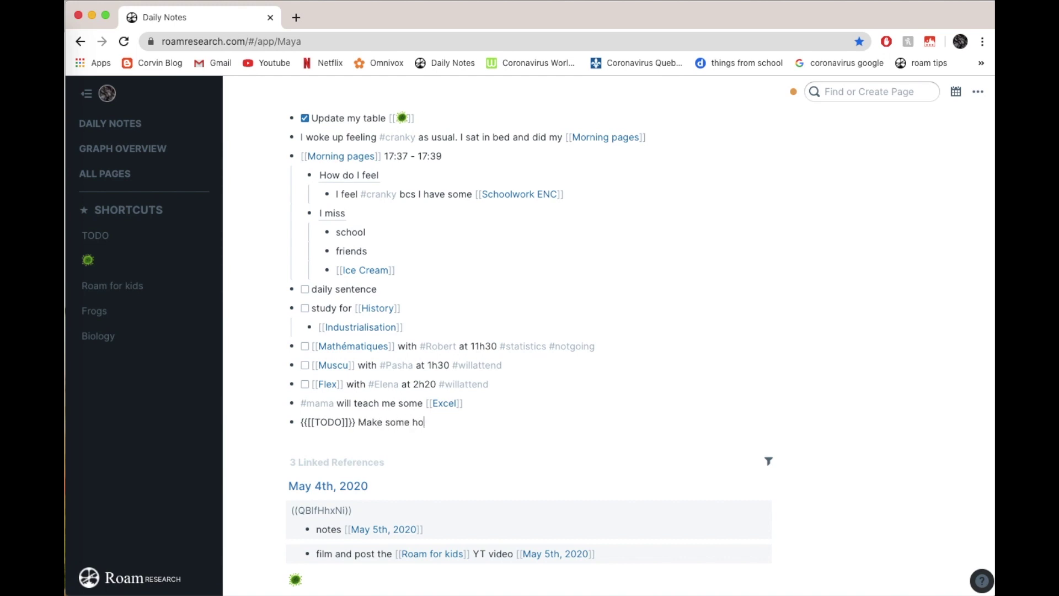
pyautogui.write('memade chocolate')
pyautogui.press('Return')
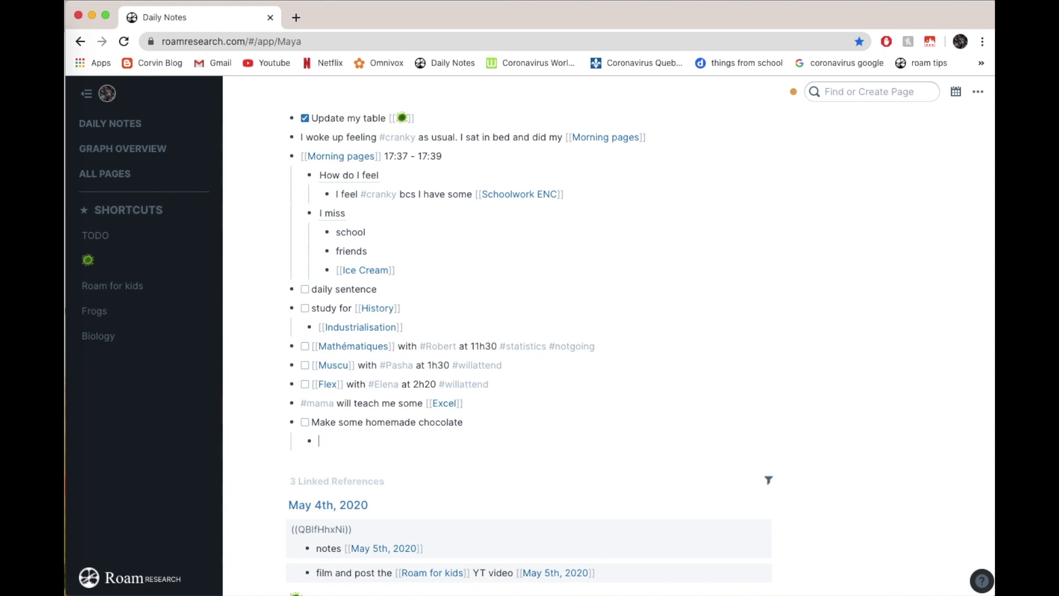
# Step: Add a nested to-do 'Put recipe in description box', correcting the spelling of description
pyautogui.write('Put recipe in descrption box')
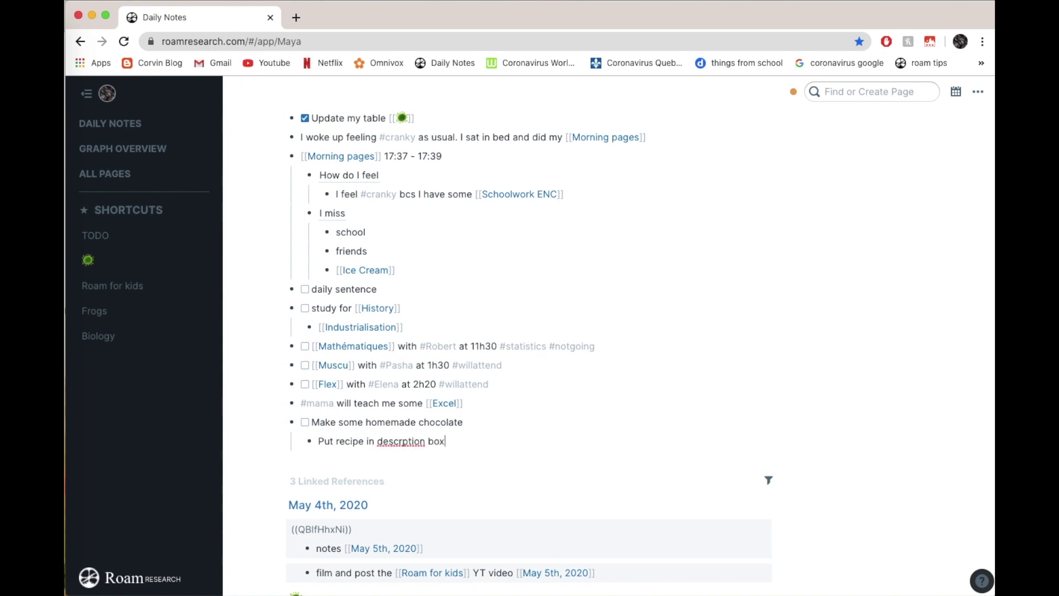
pyautogui.write('/')
pyautogui.press('Return')
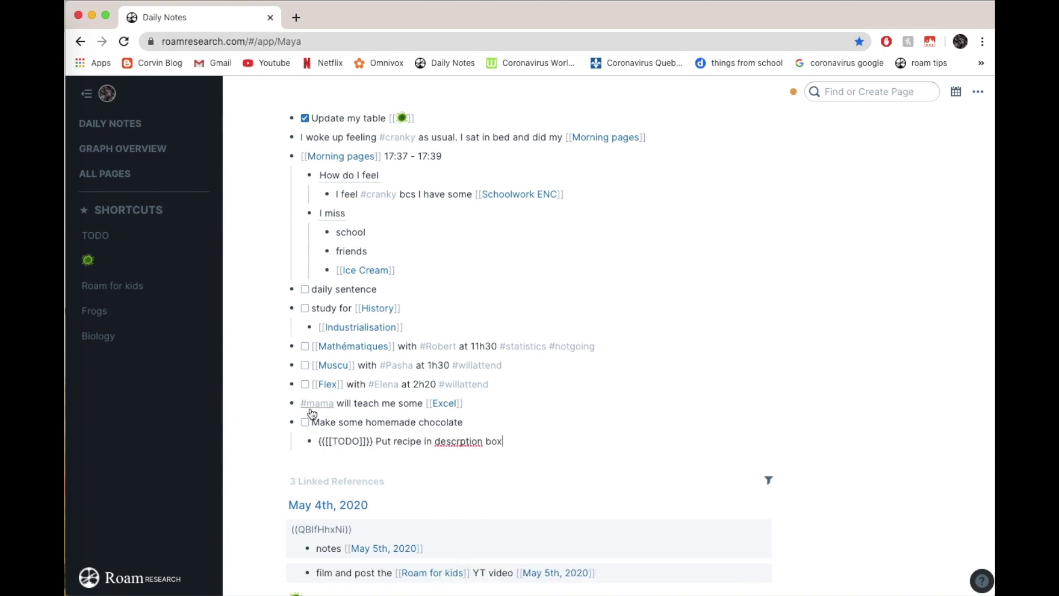
pyautogui.rightClick(441, 441)
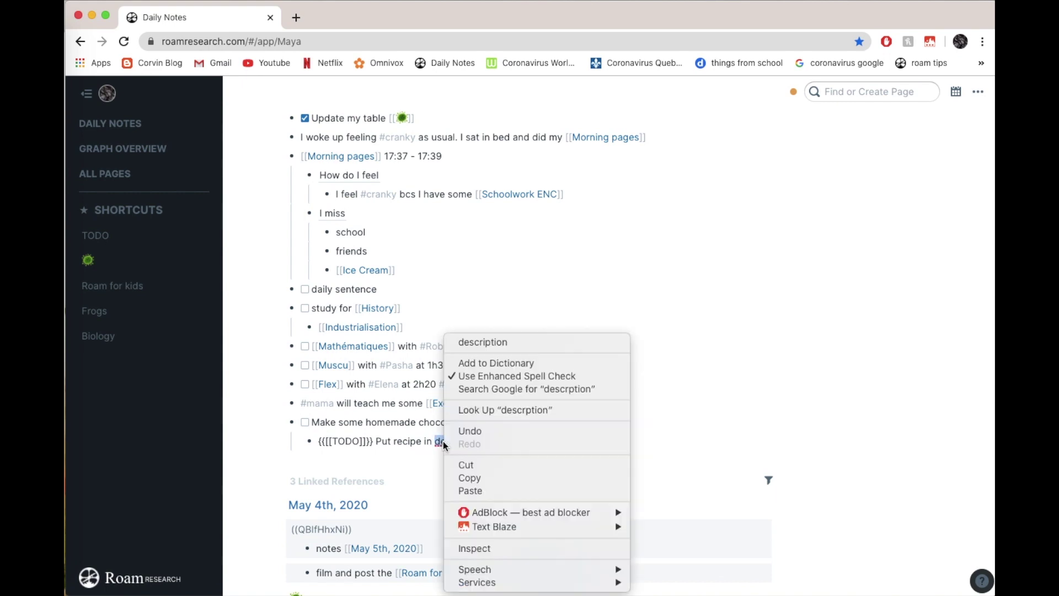
pyautogui.click(498, 340)
# Step: Add a top-level to-do 'practise some [[Piano]]'
pyautogui.press('Return')
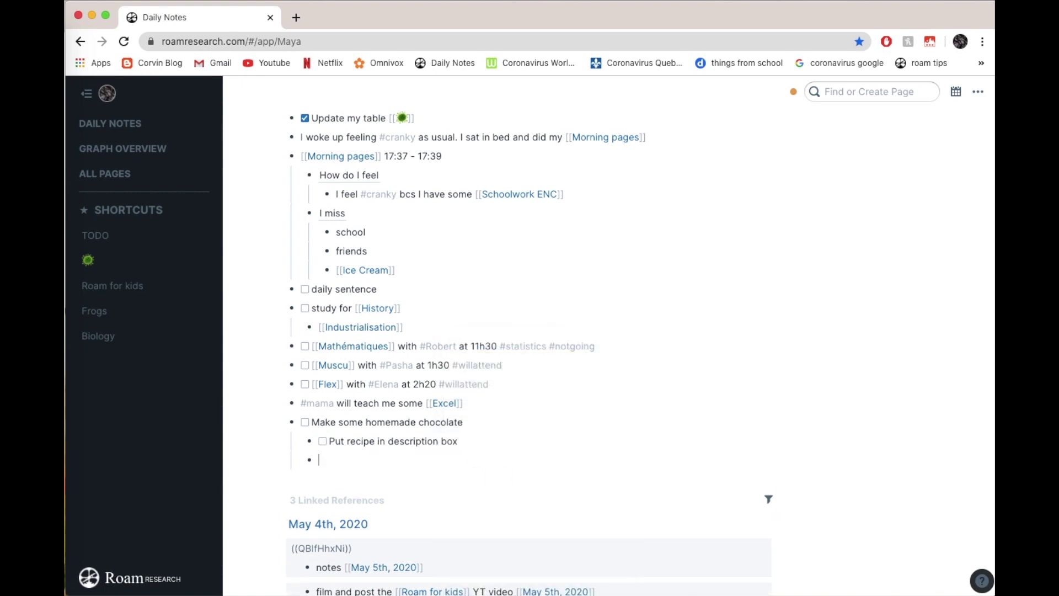
pyautogui.hotkey('shift', 'Tab')
pyautogui.press('super+Return')
pyautogui.write('prac')
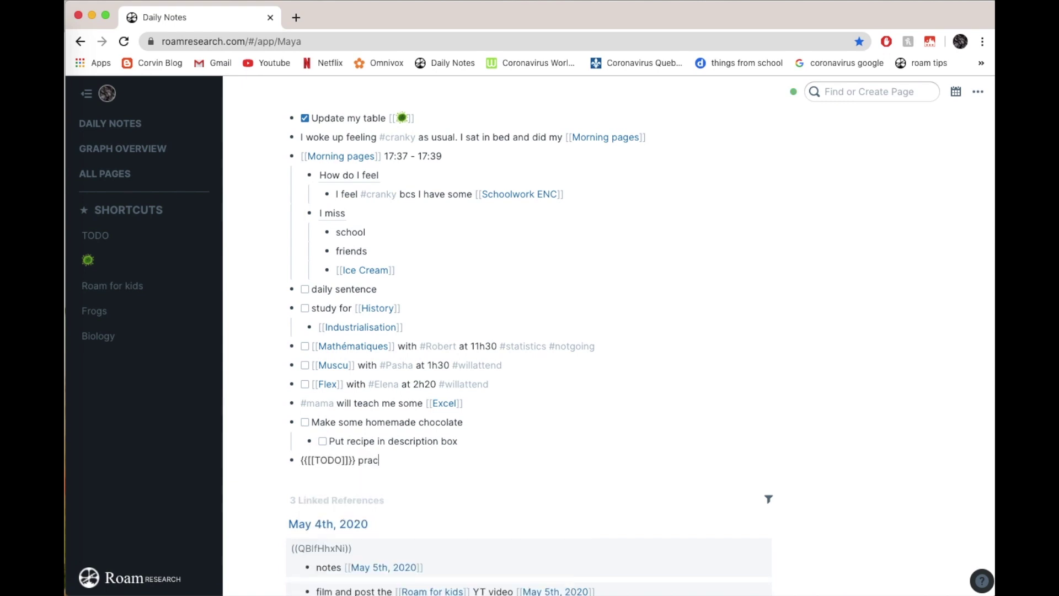
pyautogui.write('tise some [[pINO')
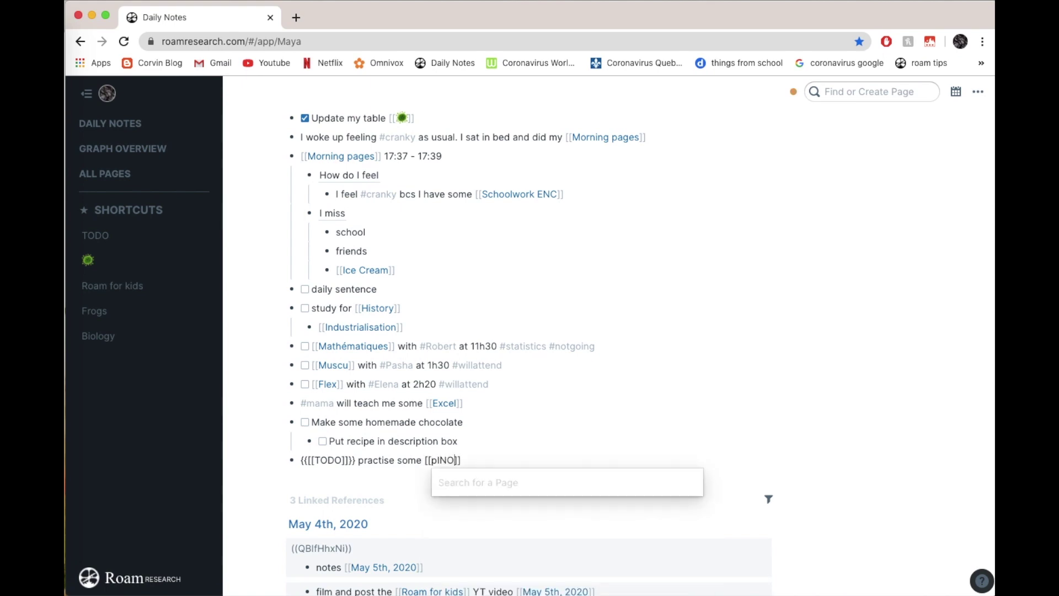
pyautogui.press('BackSpace')
pyautogui.press('BackSpace')
pyautogui.press('BackSpace')
pyautogui.press('Return')
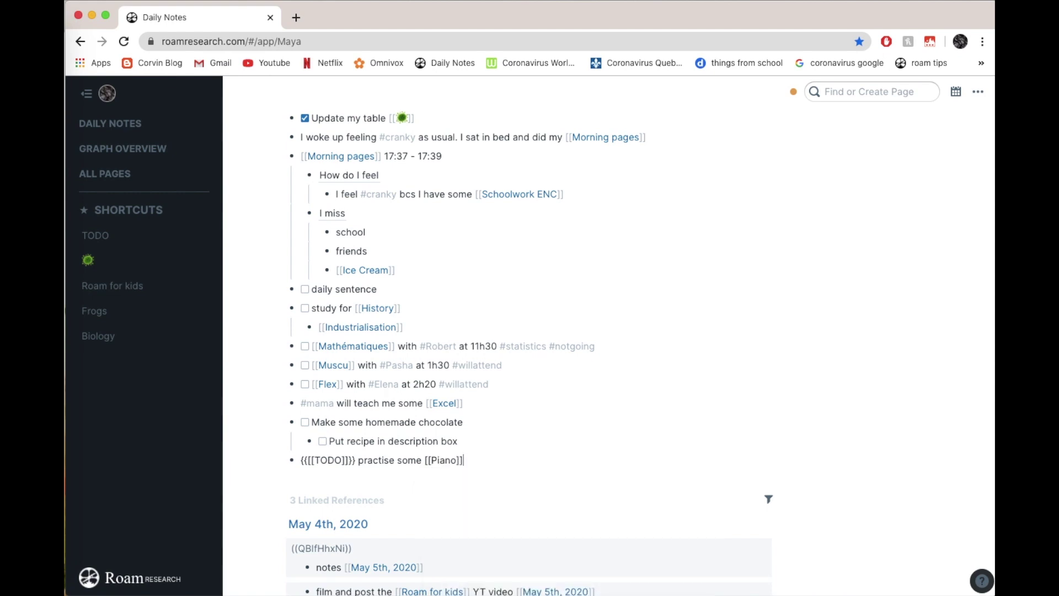
pyautogui.press('Return')
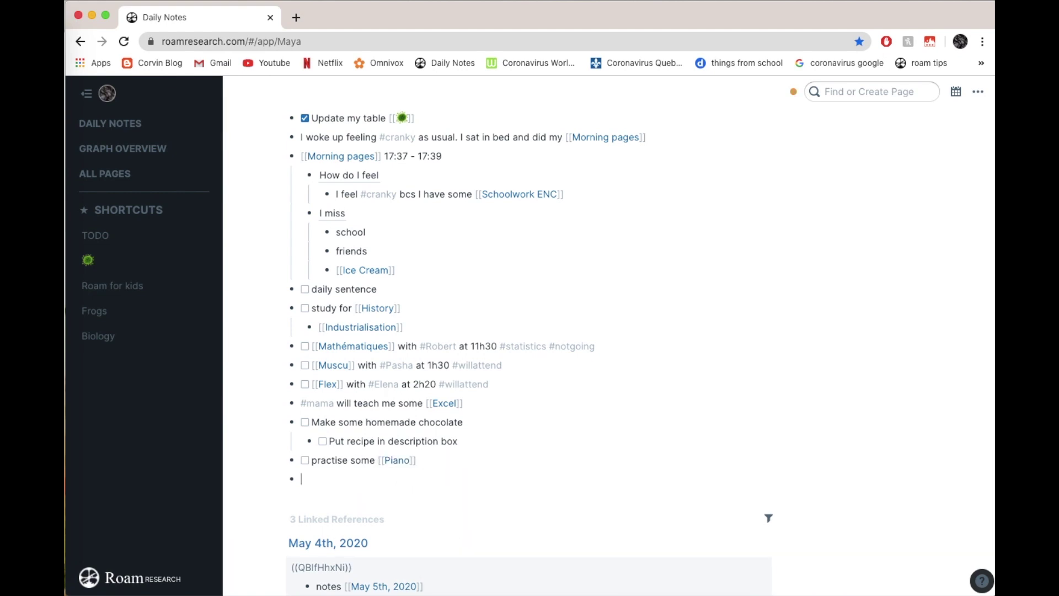
# Step: Add a to-do 'work on the [[Roam for kids]] tutorial'
pyautogui.write('1')
pyautogui.press('Return')
pyautogui.press('BackSpace')
pyautogui.press('BackSpace')
pyautogui.press('super+Return')
pyautogui.write('work on ')
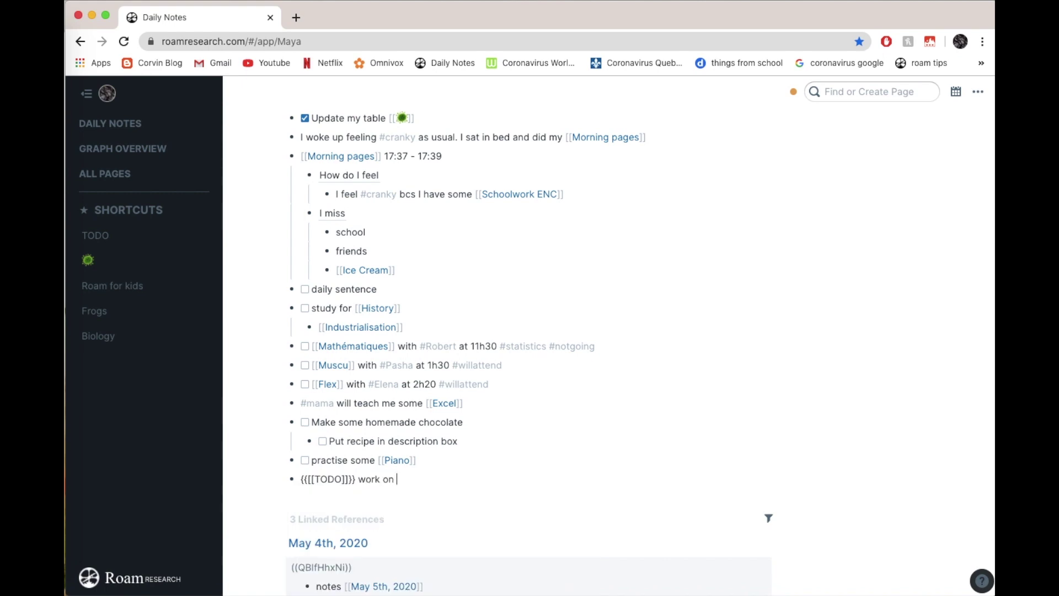
pyautogui.write('the [[roam')
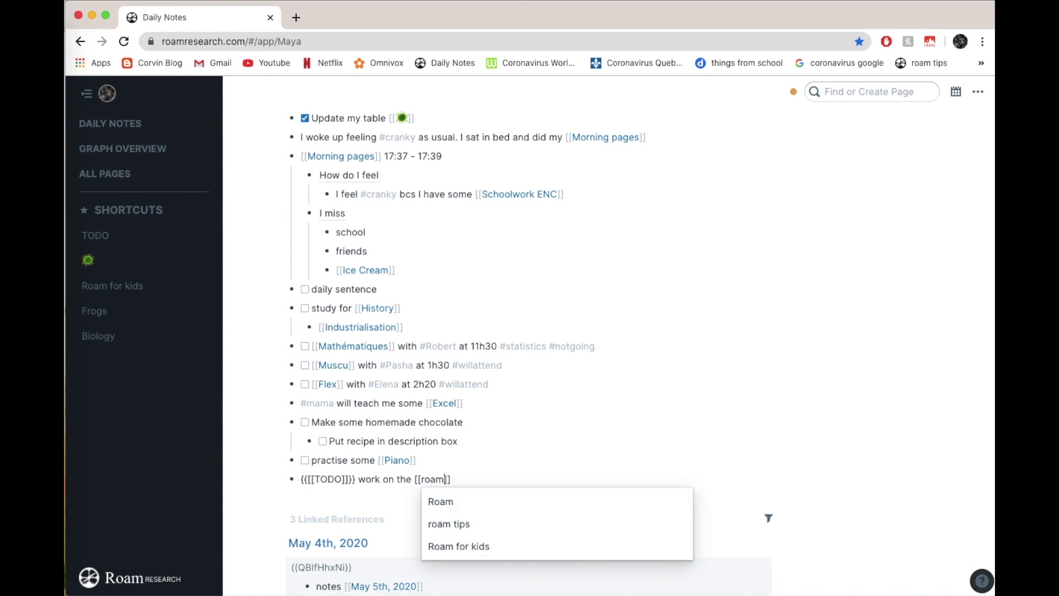
pyautogui.press('Down')
pyautogui.press('Down')
pyautogui.press('Down')
pyautogui.press('Return')
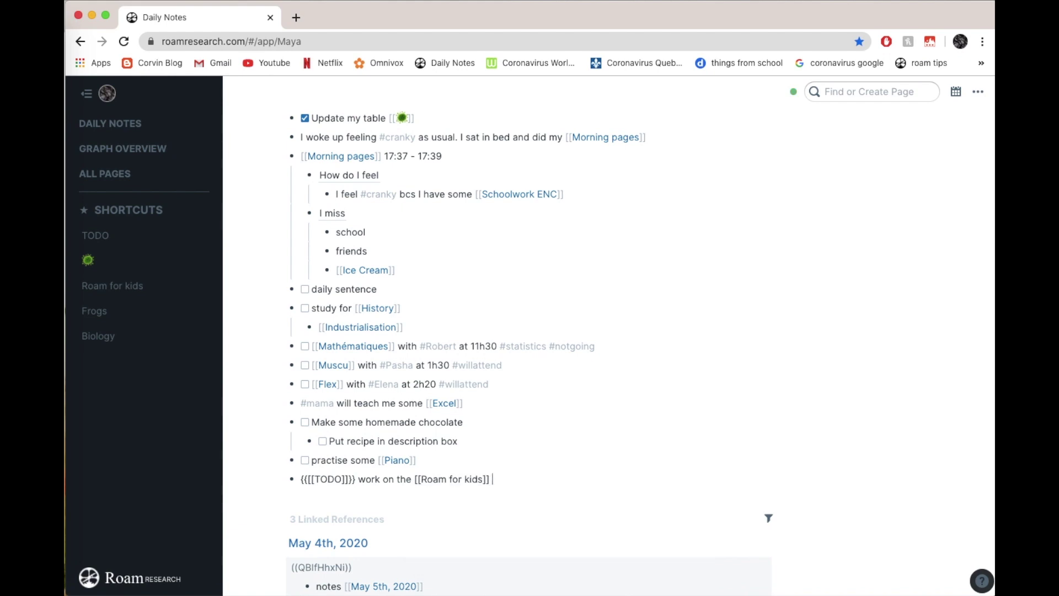
pyautogui.write('tutorial')
pyautogui.press('Return')
# Step: Nest two sub-to-dos, 'film it' and 'post it', under the tutorial task
pyautogui.press('Tab')
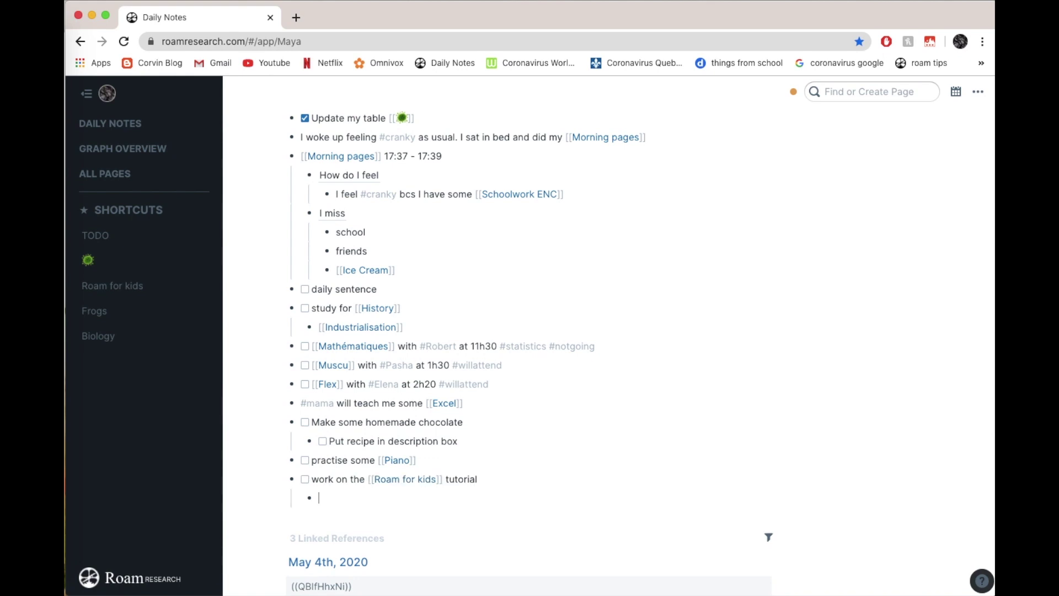
pyautogui.press('super+Return')
pyautogui.write('film i')
pyautogui.write('t')
pyautogui.press('Return')
pyautogui.write('/')
pyautogui.press('Return')
pyautogui.write('p')
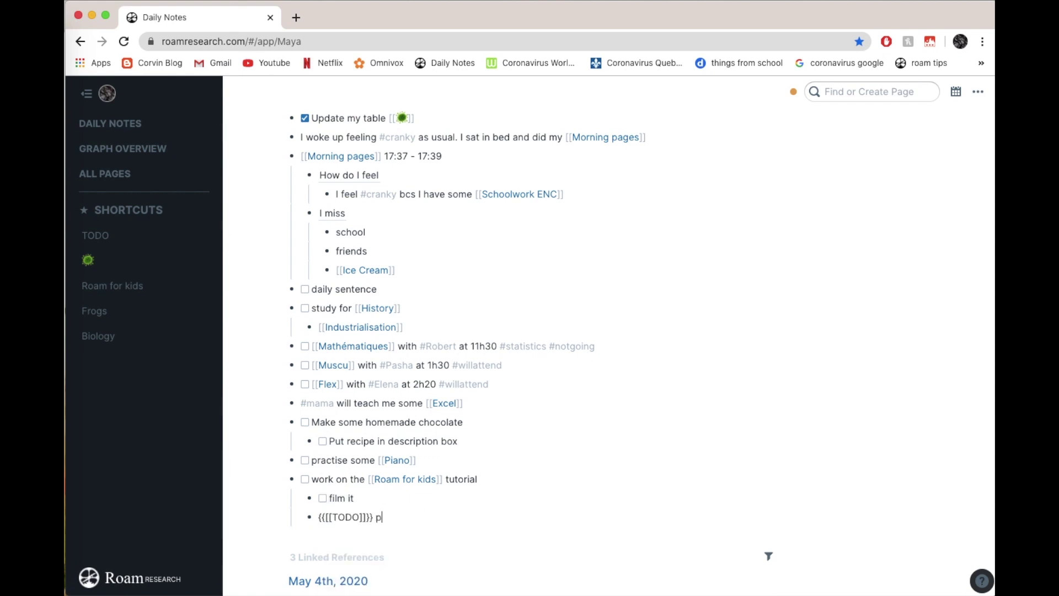
pyautogui.write('ost it')
pyautogui.press('Return')
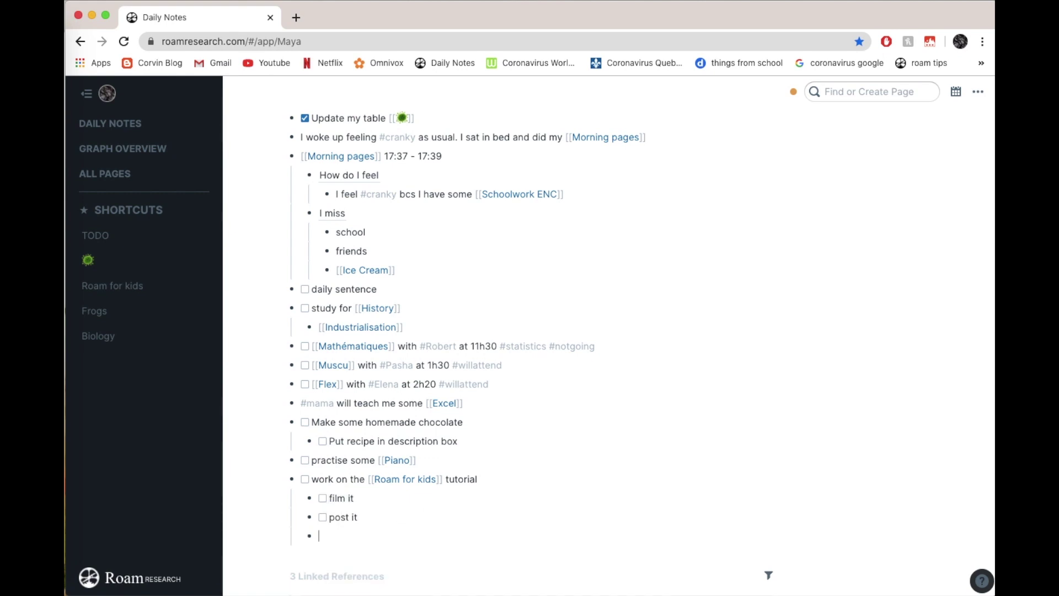
pyautogui.hotkey('shift', 'Tab')
# Step: Write 'we saw a cat in the garden and [[a person]] said: I'm going to go cat-call it #lol'
pyautogui.write('we saw a g')
pyautogui.press('BackSpace')
pyautogui.write('cat in the garden and ')
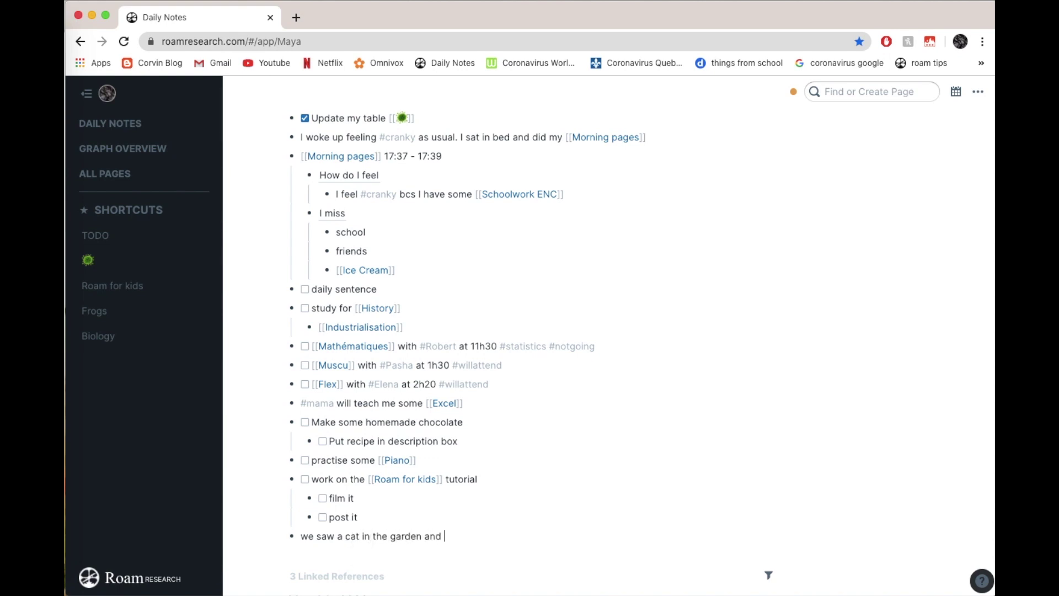
pyautogui.write('[[Corvi')
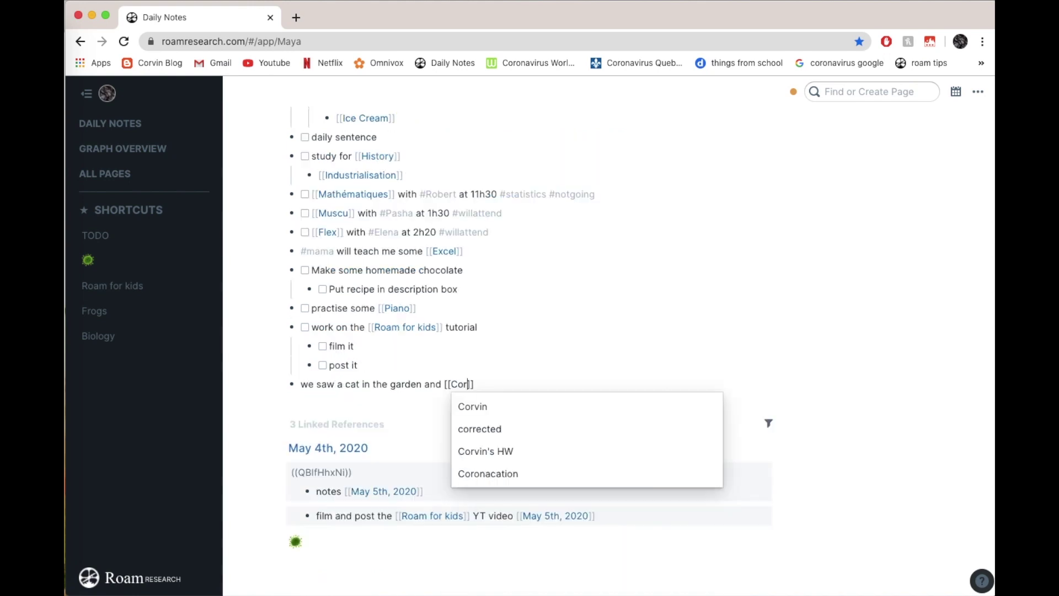
pyautogui.write('n')
pyautogui.press('Return')
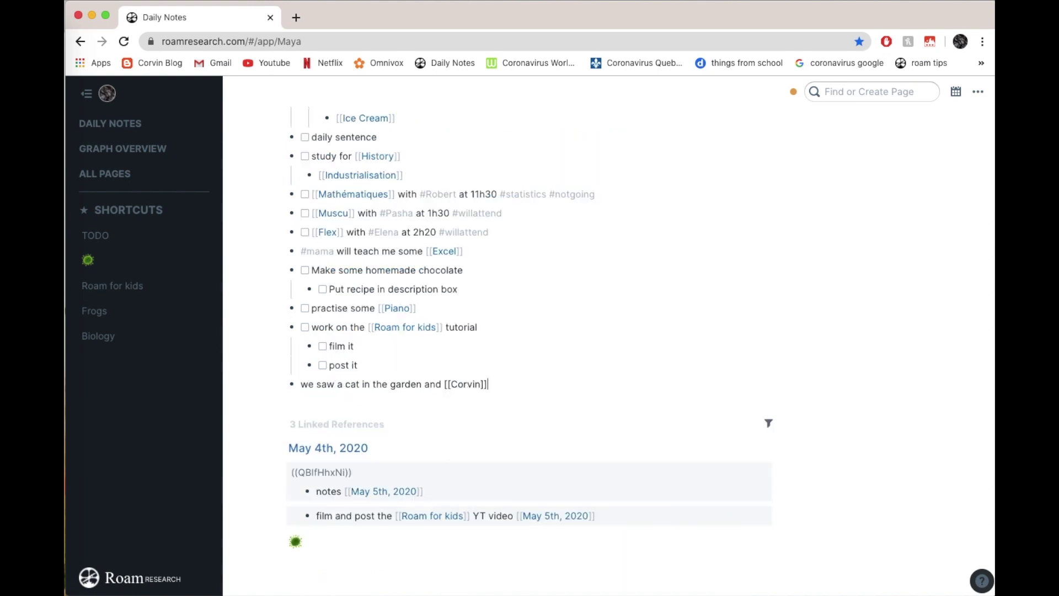
pyautogui.write("said: I'm going to go cat-call")
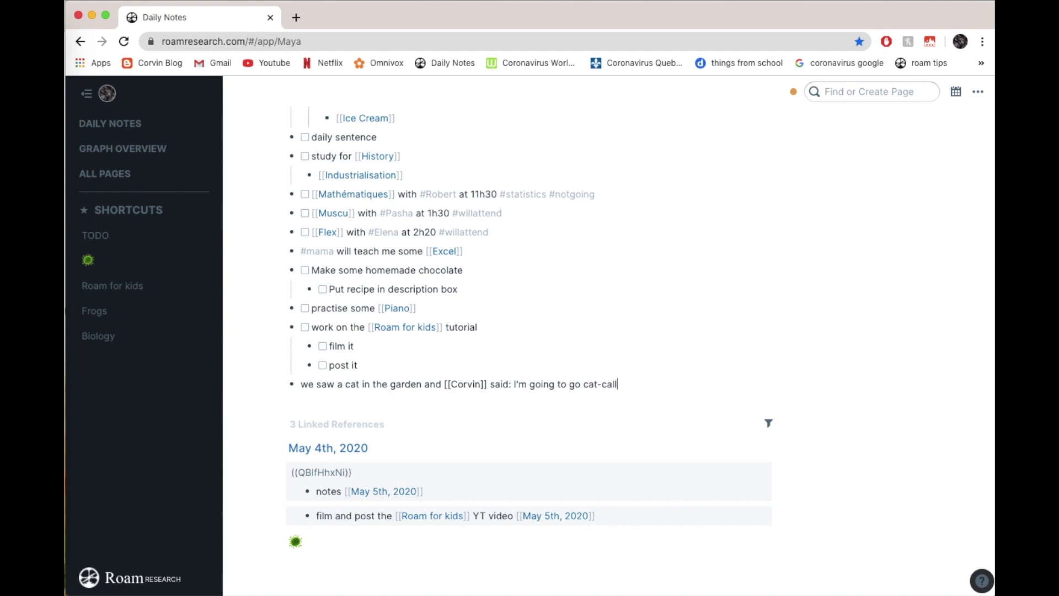
pyautogui.write(' it #lol')
pyautogui.click(689, 326)
# Step: View the lol page's references, then go back to the daily note
pyautogui.click(636, 385)
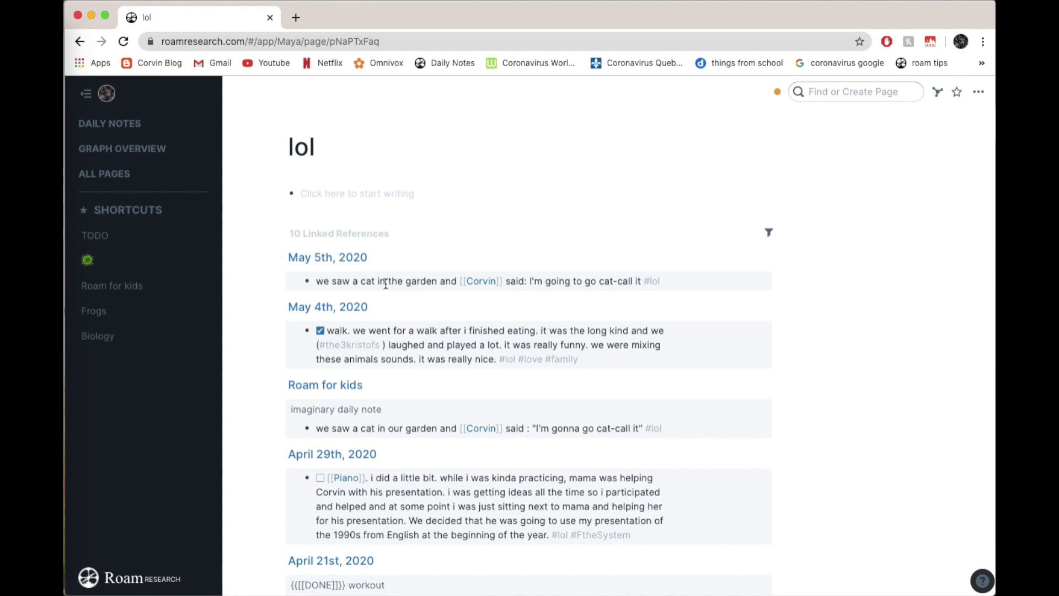
pyautogui.press('super+bracketleft')
pyautogui.scroll(-5, 667, 319)
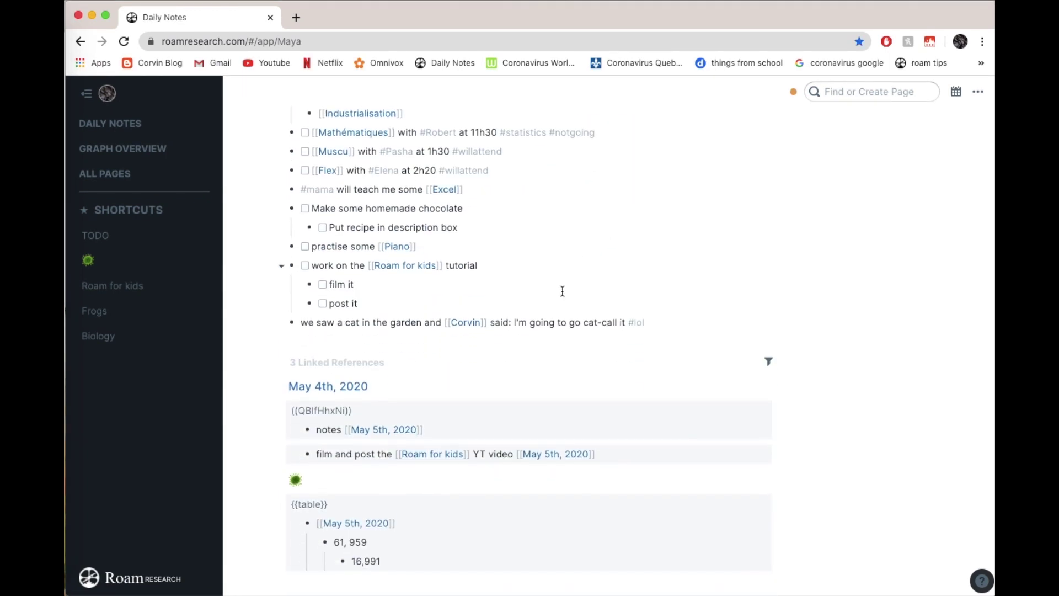
pyautogui.click(645, 322)
# Step: Check off History, Mathématiques, Muscu and Flex, adding 'arrived at page 156' under Industrialisation
pyautogui.press('Return')
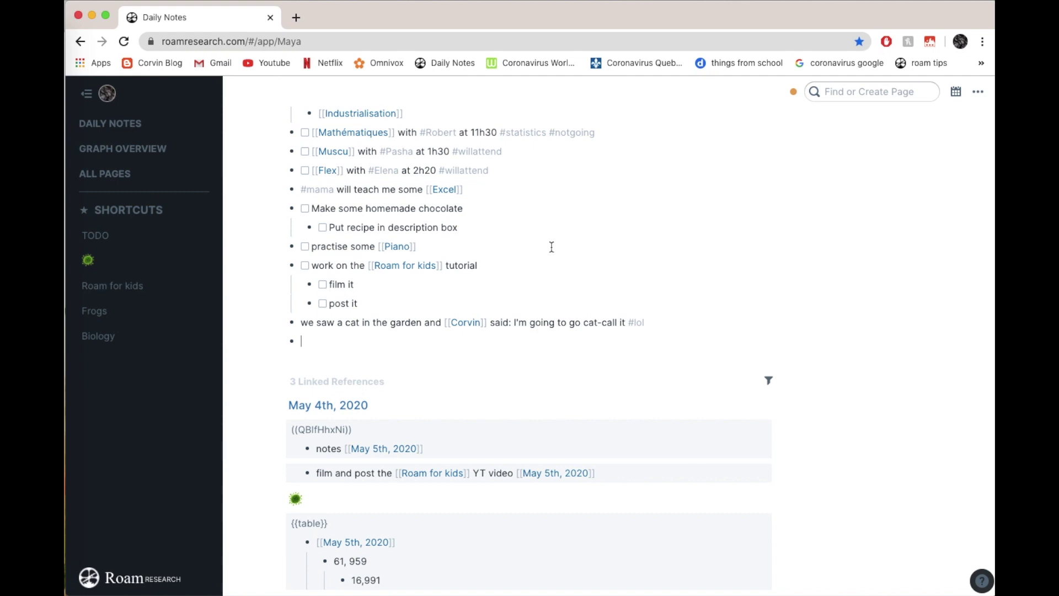
pyautogui.scroll(6, 551, 247)
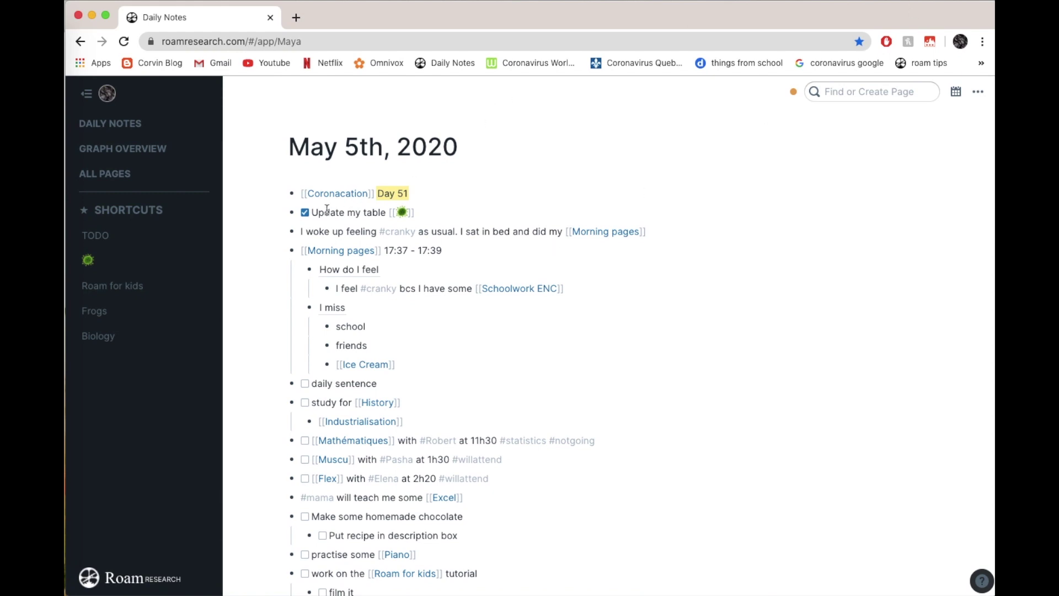
pyautogui.scroll(-5, 514, 235)
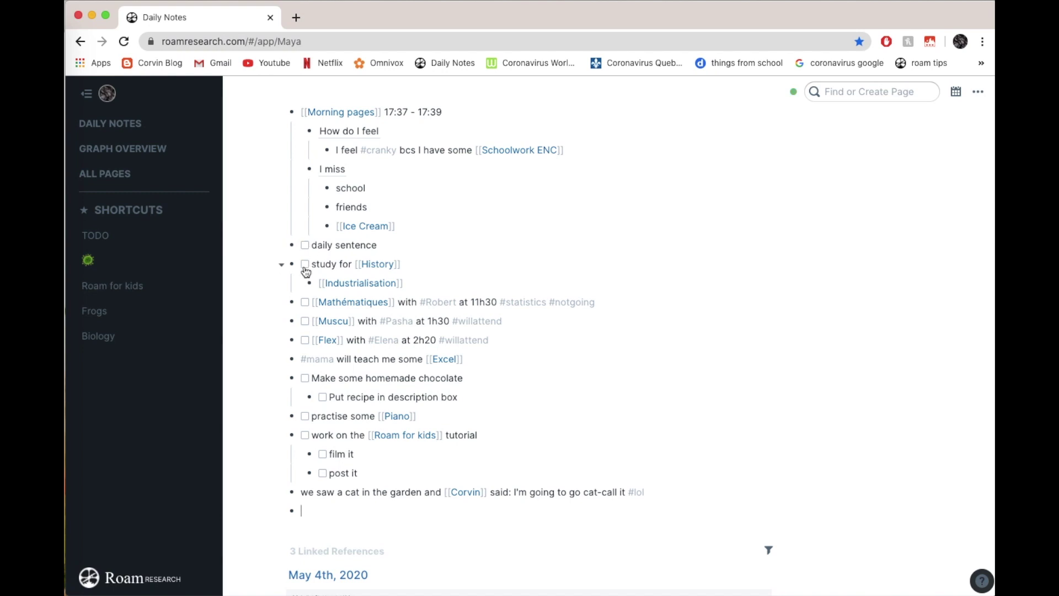
pyautogui.click(305, 264)
pyautogui.click(465, 283)
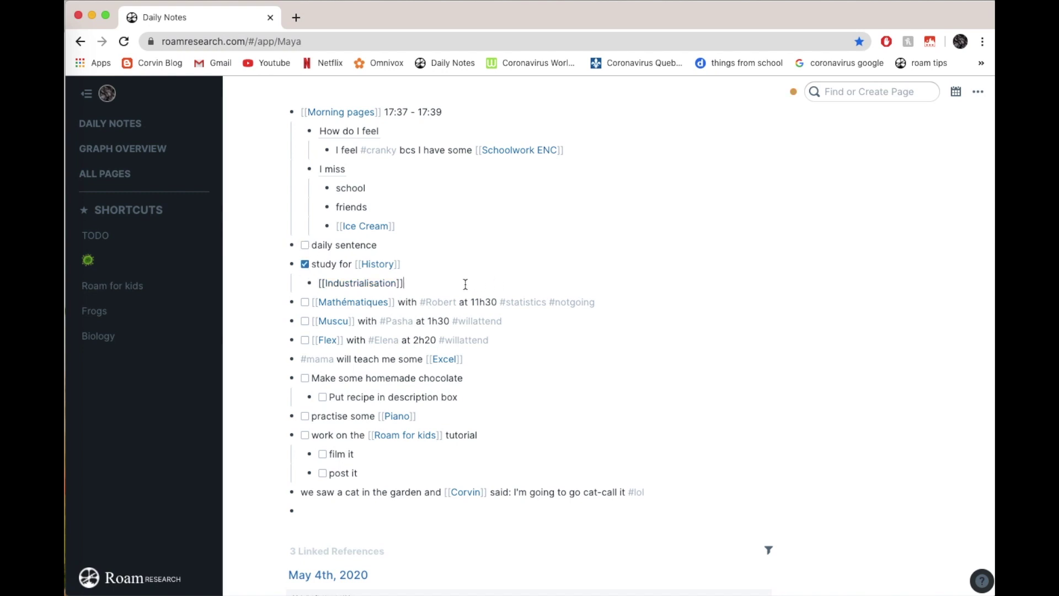
pyautogui.write('arr')
pyautogui.write('ibe')
pyautogui.write('ved')
pyautogui.press('BackSpace')
pyautogui.press('BackSpace')
pyautogui.write('ived at page 156')
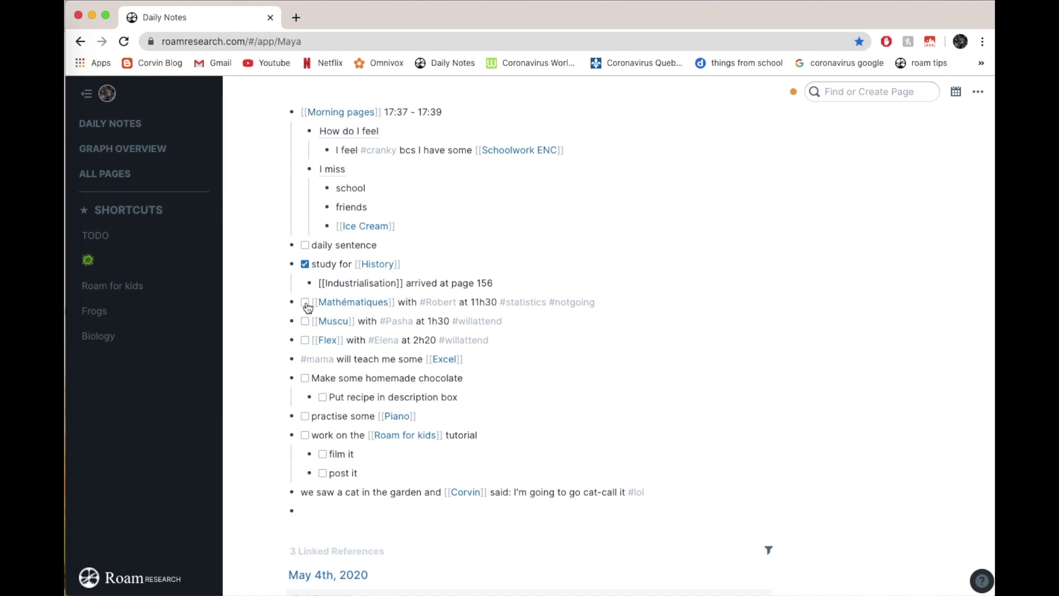
pyautogui.click(305, 303)
pyautogui.click(305, 321)
pyautogui.click(305, 340)
# Step: Nest 'She taught me some basics' under the Excel line and check off the chocolate to-do
pyautogui.click(472, 357)
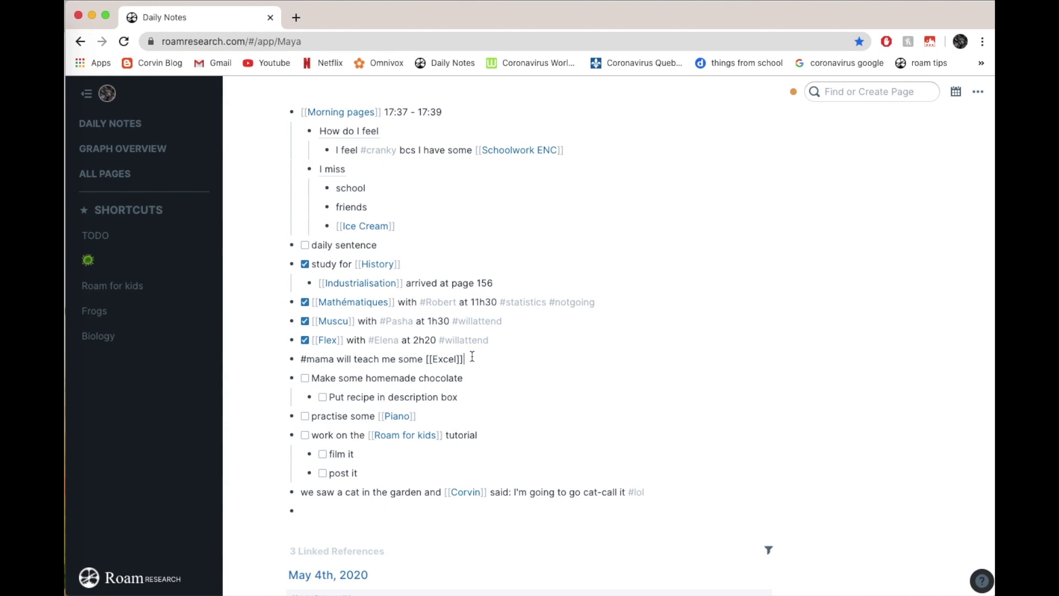
pyautogui.press('Return')
pyautogui.press('Tab')
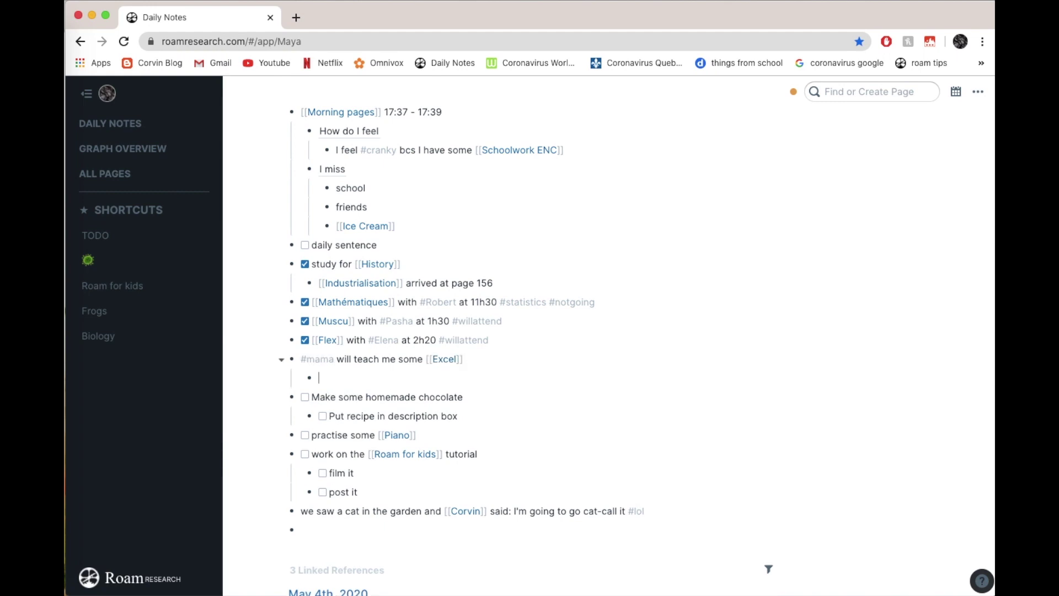
pyautogui.write('She taught me some basics')
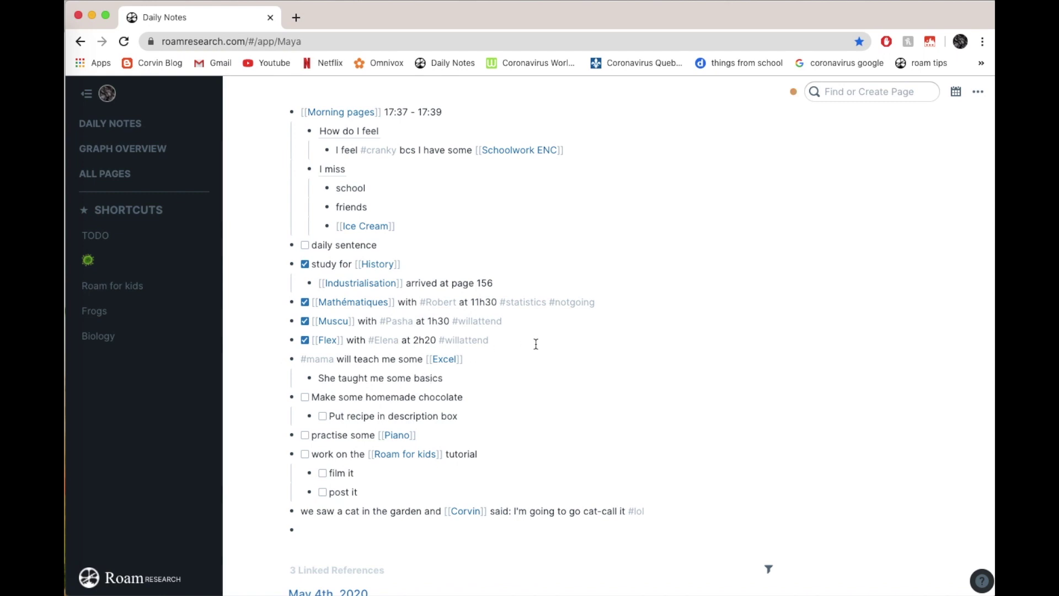
pyautogui.scroll(-1, 536, 343)
pyautogui.click(306, 361)
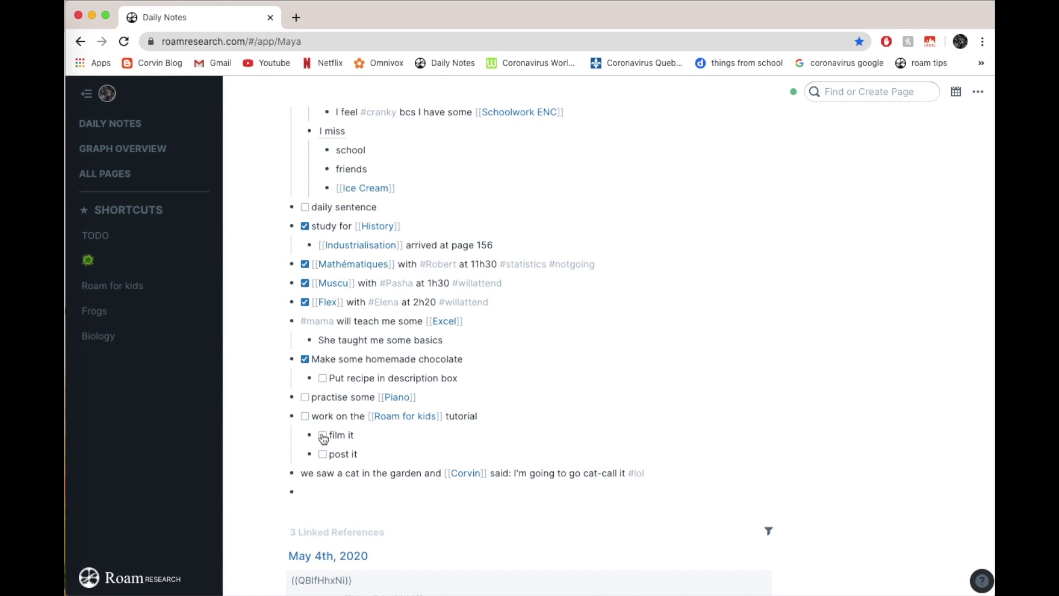
pyautogui.click(334, 489)
# Step: List 'Organizing your day' and 'organize your thoughts' as the first two uses
pyautogui.write('Organizing your day')
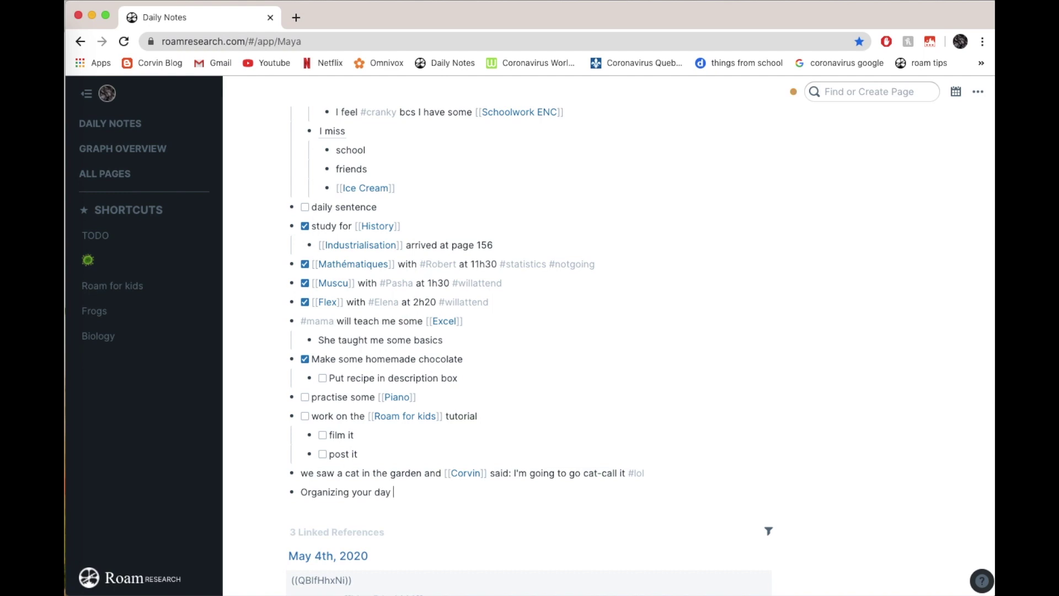
pyautogui.press('Return')
pyautogui.press('BackSpace')
pyautogui.press('Return')
pyautogui.write('organiz')
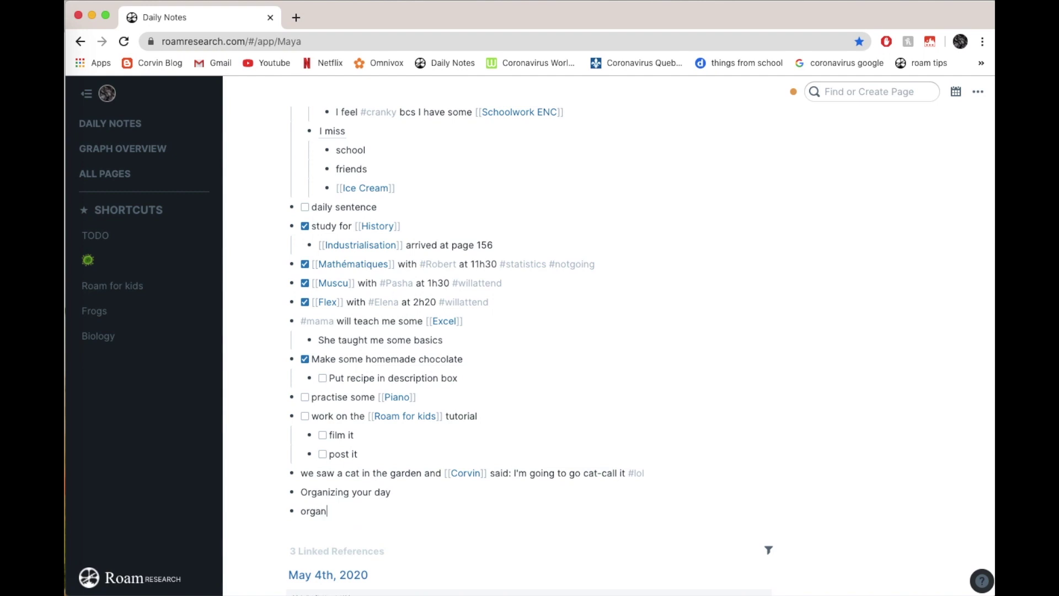
pyautogui.write('e your thoghts')
pyautogui.press('BackSpace')
pyautogui.press('BackSpace')
pyautogui.press('BackSpace')
pyautogui.press('BackSpace')
pyautogui.write('ught')
pyautogui.press('BackSpace')
pyautogui.press('BackSpace')
pyautogui.write('hts')
# Step: Add 'organize your schoolwork (assignments, exams, studying, online classes)' as the next use
pyautogui.press('Return')
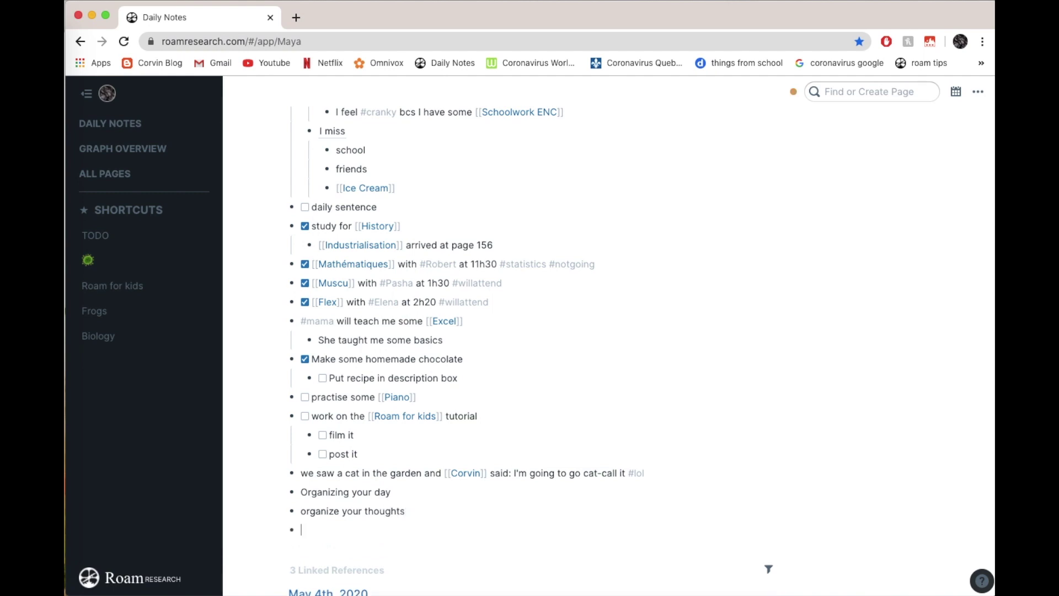
pyautogui.write('organize your schoolwork')
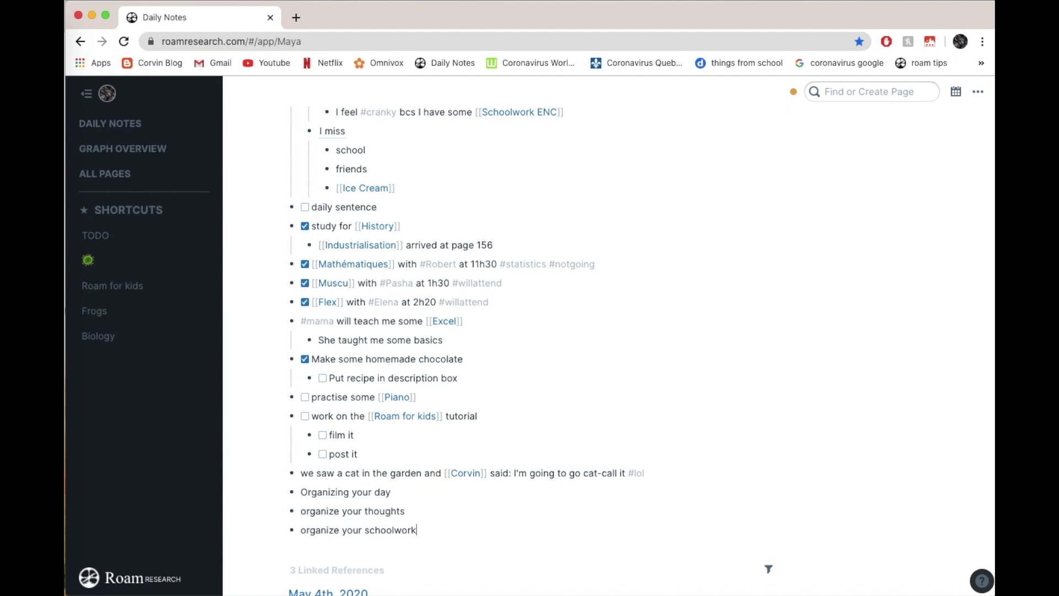
pyautogui.write(' (s')
pyautogui.write('ssig')
pyautogui.write('nmenst')
pyautogui.press('BackSpace')
pyautogui.press('BackSpace')
pyautogui.write('ts, exams, ')
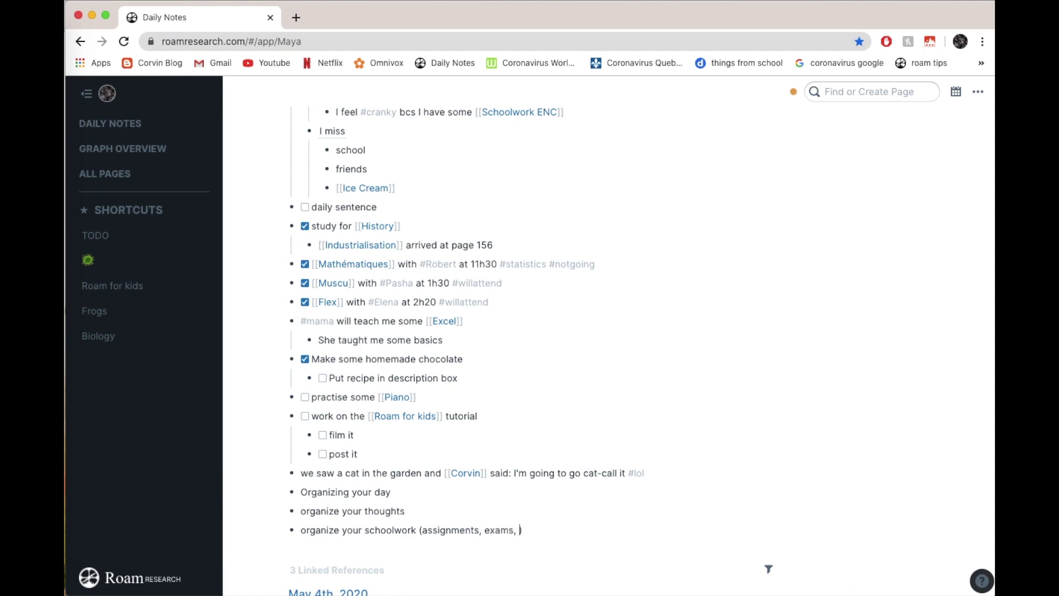
pyautogui.write('exams, ')
pyautogui.write('oth')
pyautogui.press('BackSpace')
pyautogui.press('BackSpace')
pyautogui.press('BackSpace')
pyautogui.press('BackSpace')
pyautogui.press('BackSpace')
pyautogui.press('BackSpace')
pyautogui.press('BackSpace')
pyautogui.press('BackSpace')
pyautogui.press('BackSpace')
pyautogui.press('BackSpace')
pyautogui.write('studying, onlineclass')
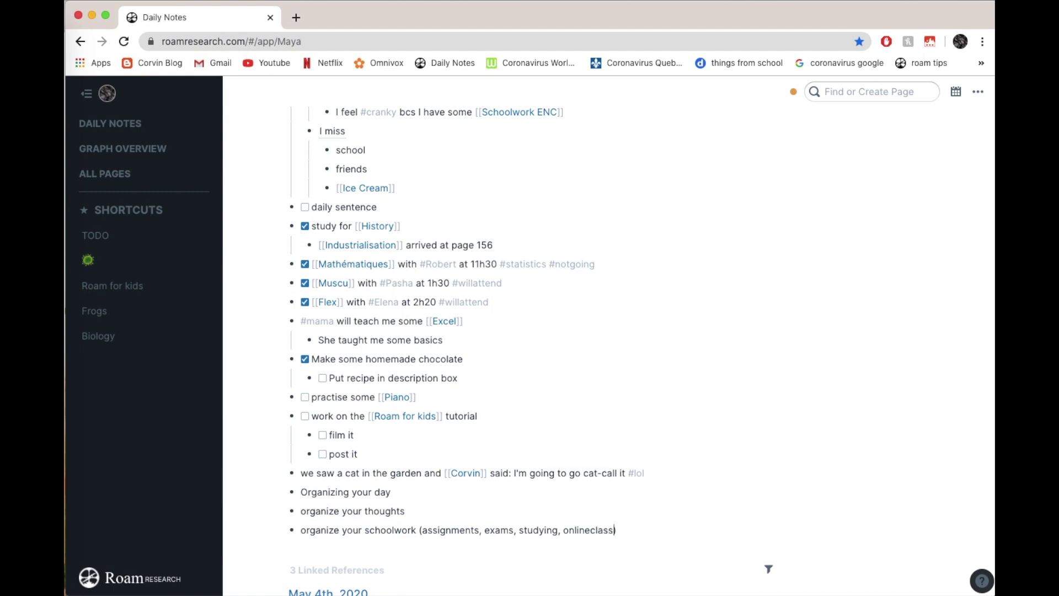
pyautogui.write('es')
pyautogui.press('Left')
pyautogui.press('Left')
pyautogui.press('Left')
pyautogui.press('Left')
pyautogui.press('Left')
pyautogui.press('Left')
pyautogui.press('Left')
pyautogui.click(633, 530)
pyautogui.press('Return')
# Step: Add 'develop your writing' and 'work on ur goals (workout, sports, personal projects)'
pyautogui.write('develop ')
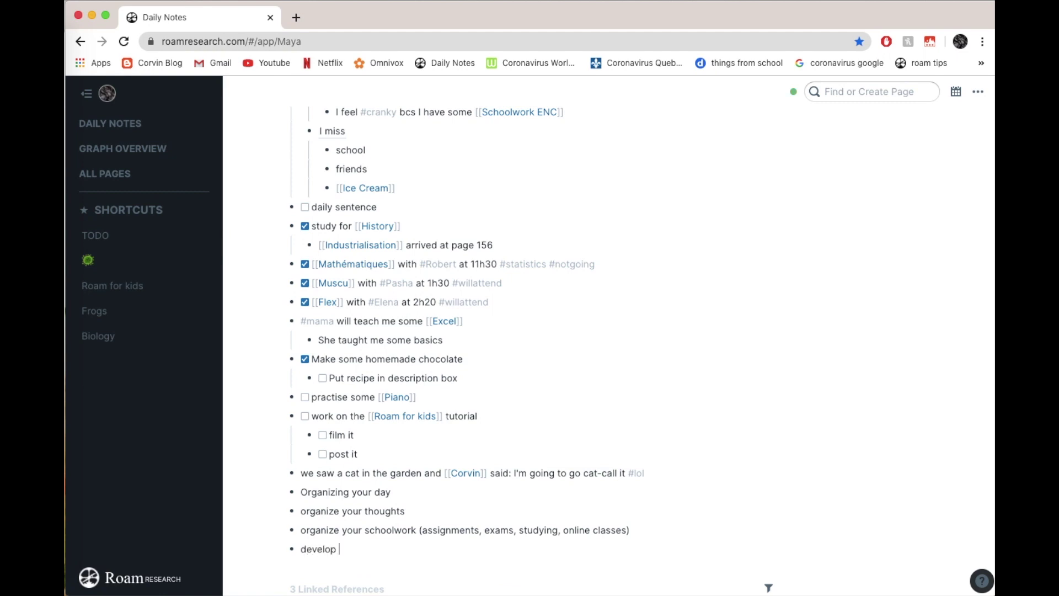
pyautogui.write('your writing')
pyautogui.press('Return')
pyautogui.write('w')
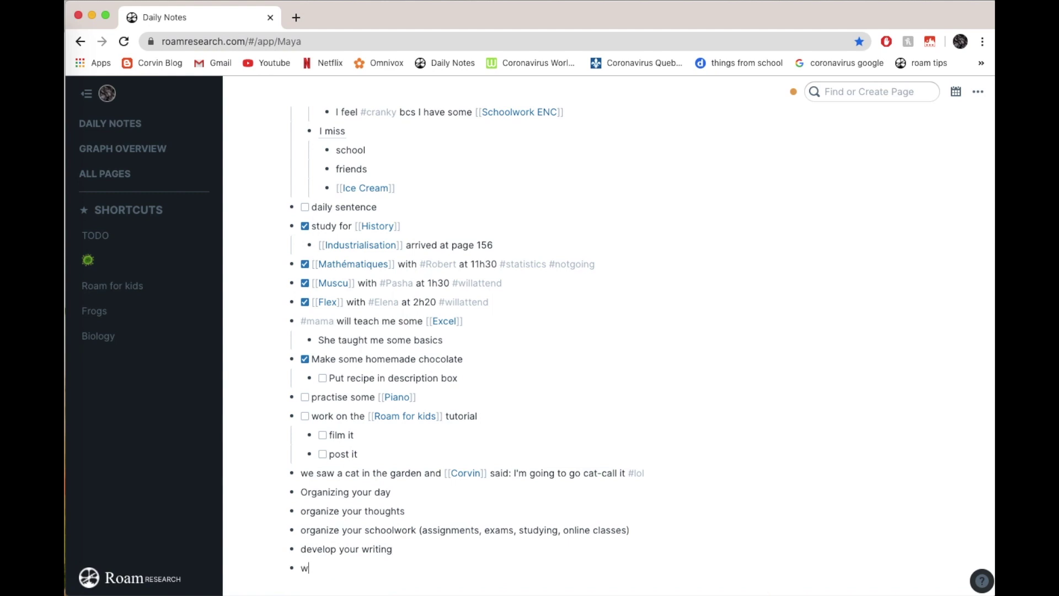
pyautogui.write('ork on ur goals')
pyautogui.press('Return')
pyautogui.click(395, 566)
pyautogui.write('(w')
pyautogui.write('o')
pyautogui.write('rkout, s')
pyautogui.write('ports, ')
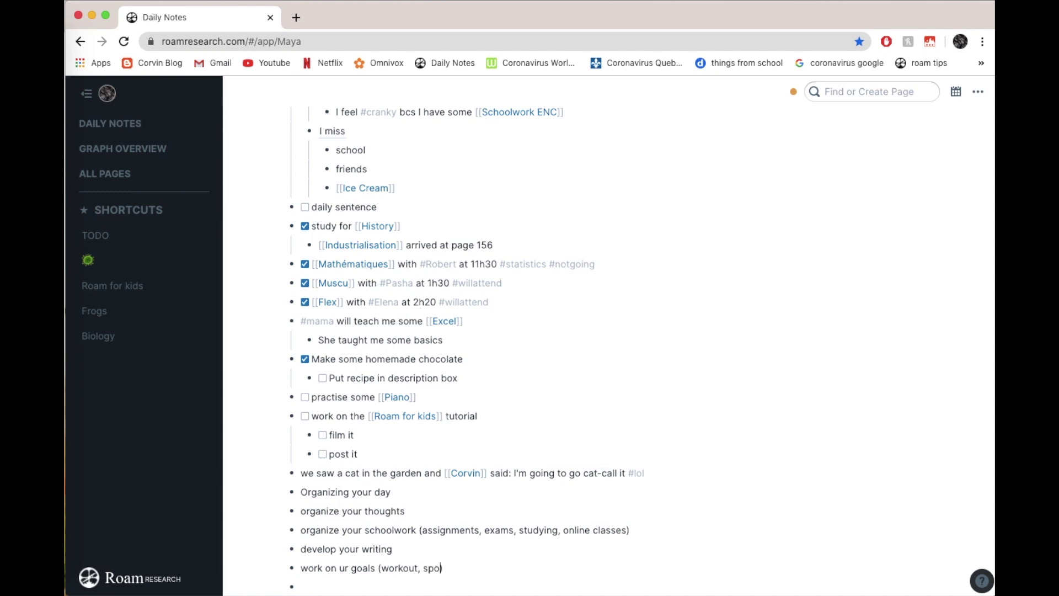
pyautogui.write('personal projects')
# Step: Add 'journaling', 'express your feelings' and 'basic tasks' to the list
pyautogui.scroll(-3, 466, 341)
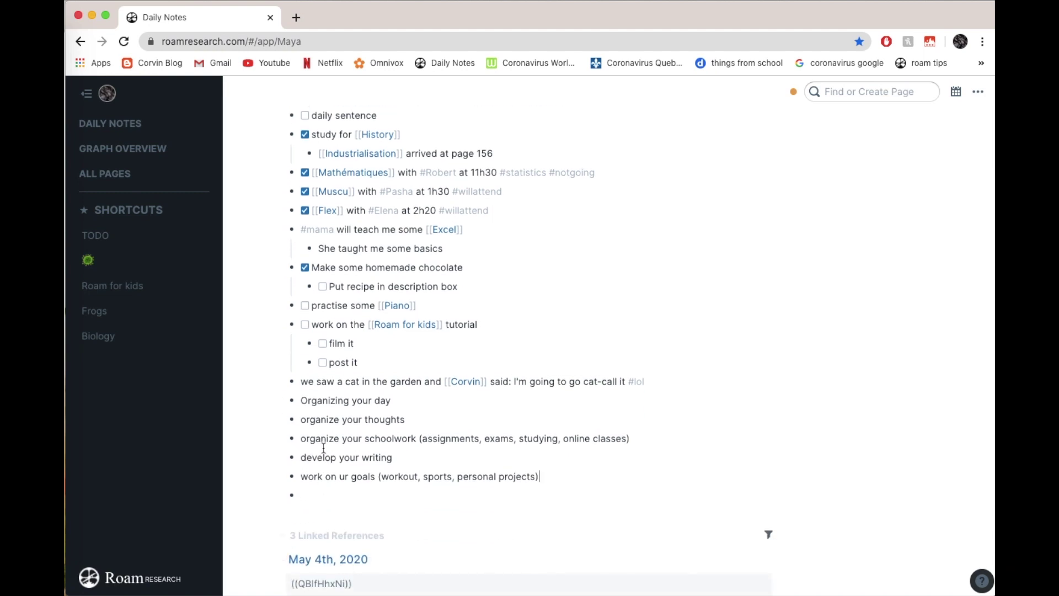
pyautogui.click(334, 490)
pyautogui.write('journaling')
pyautogui.press('Return')
pyautogui.write('ex')
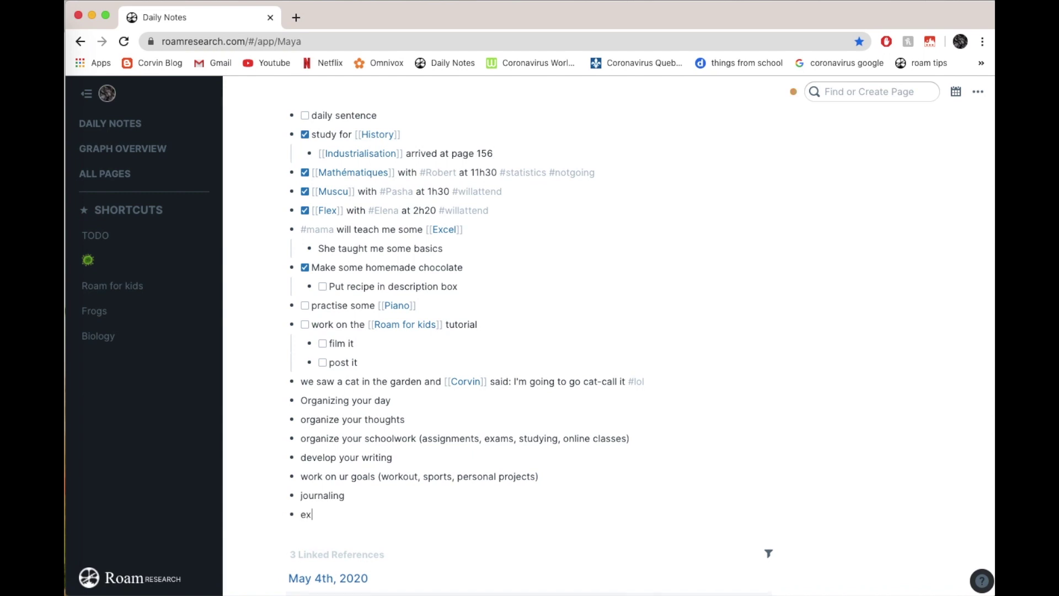
pyautogui.write('press your feelings')
pyautogui.press('Return')
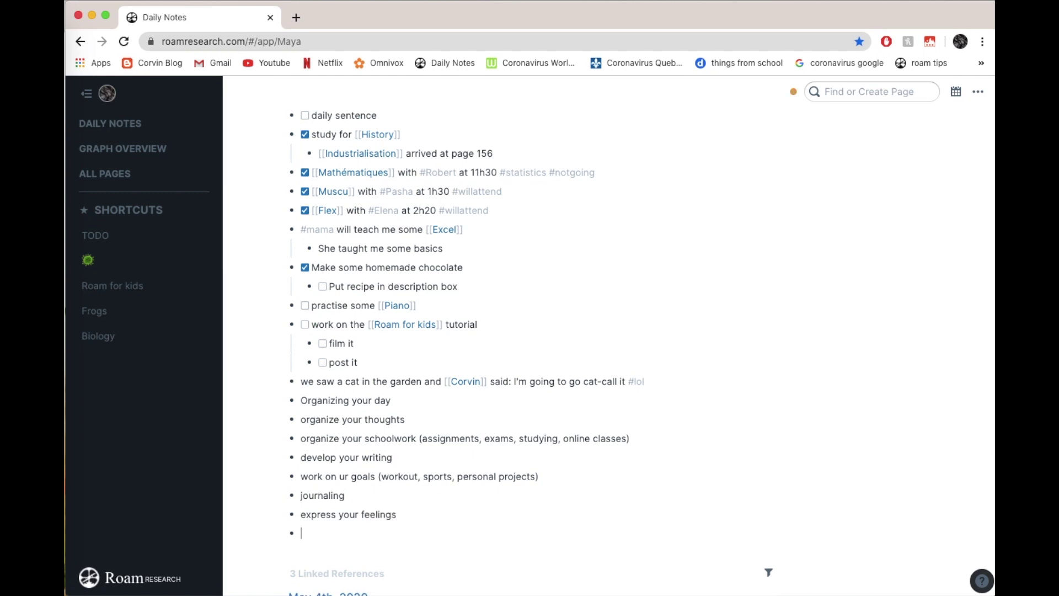
pyautogui.write('basic tasks')
pyautogui.scroll(-1, 324, 409)
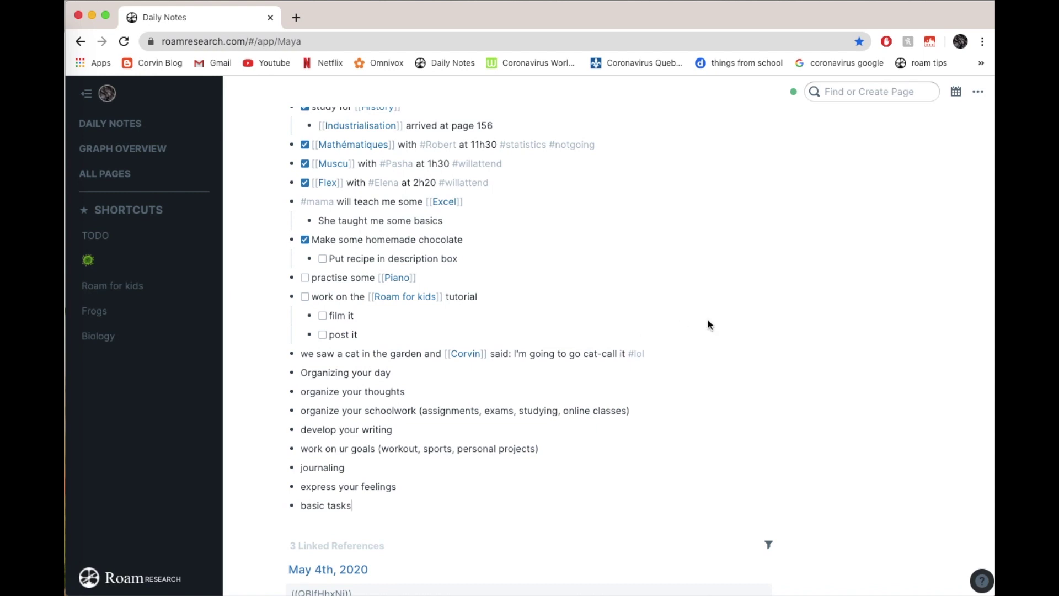
pyautogui.scroll(5, 708, 321)
pyautogui.scroll(-9, 708, 321)
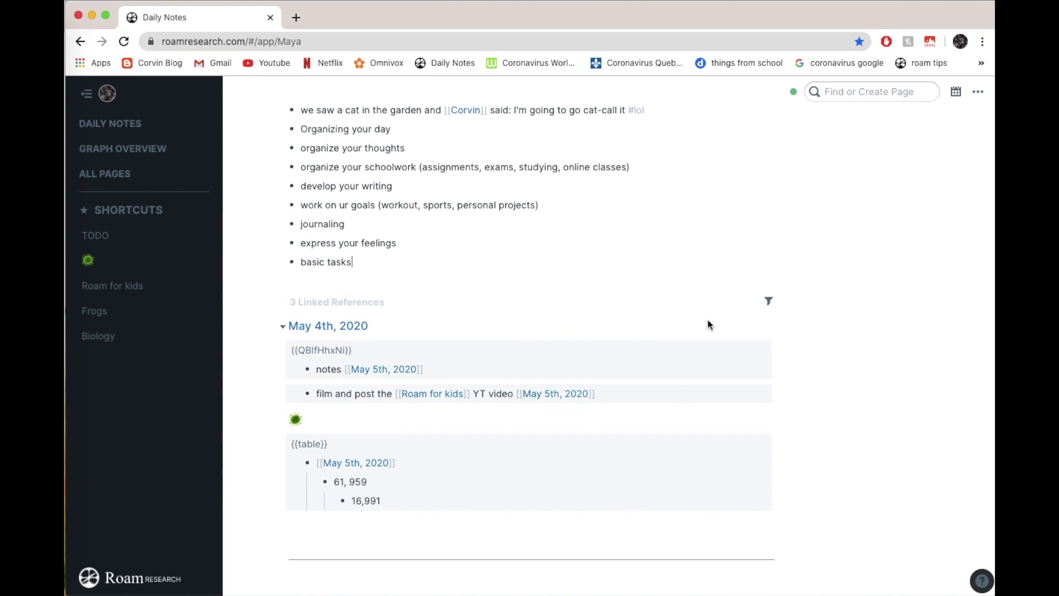
pyautogui.scroll(5, 707, 322)
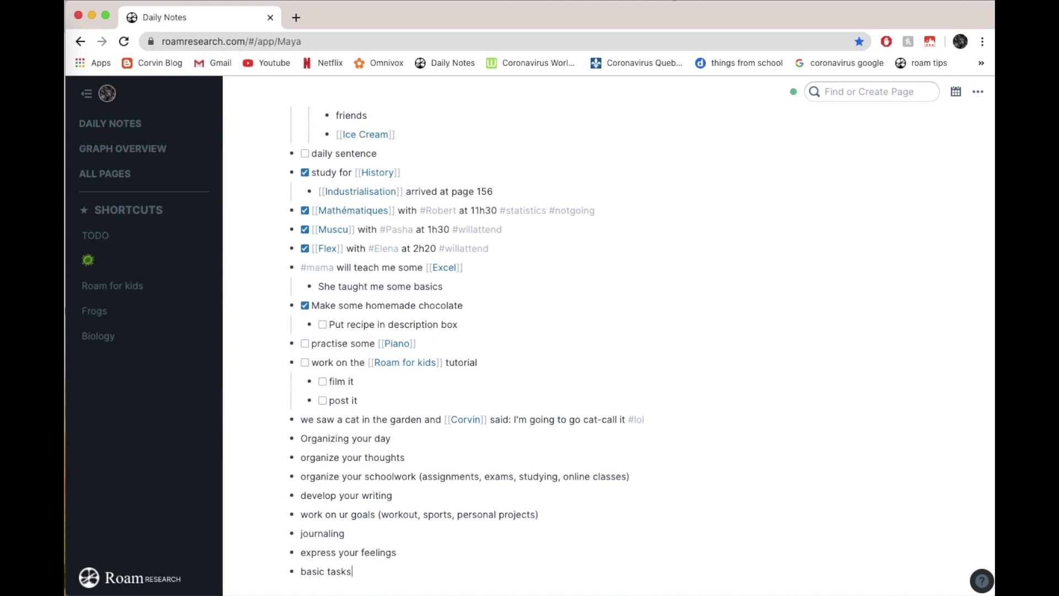
pyautogui.scroll(5, 643, 226)
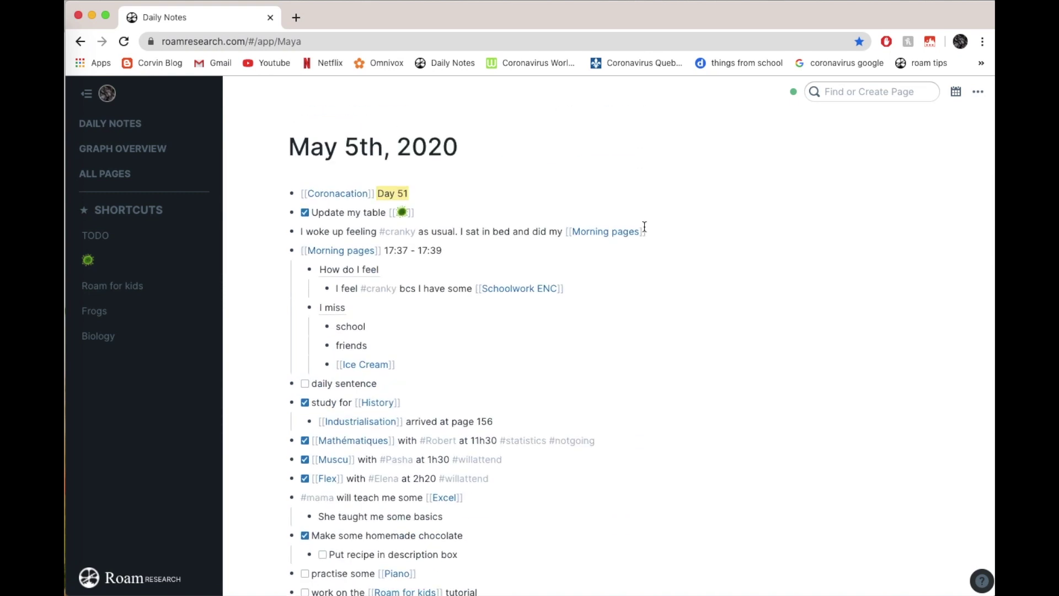